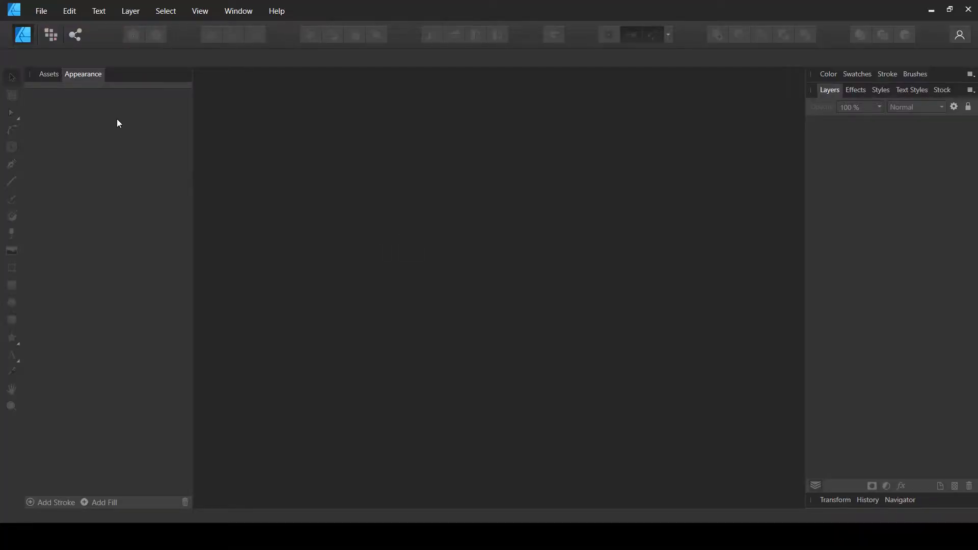
Create a new 1200 × 1200 pt document at 300 DPI, collapsing the Margins and Bleed sections
click(51, 9)
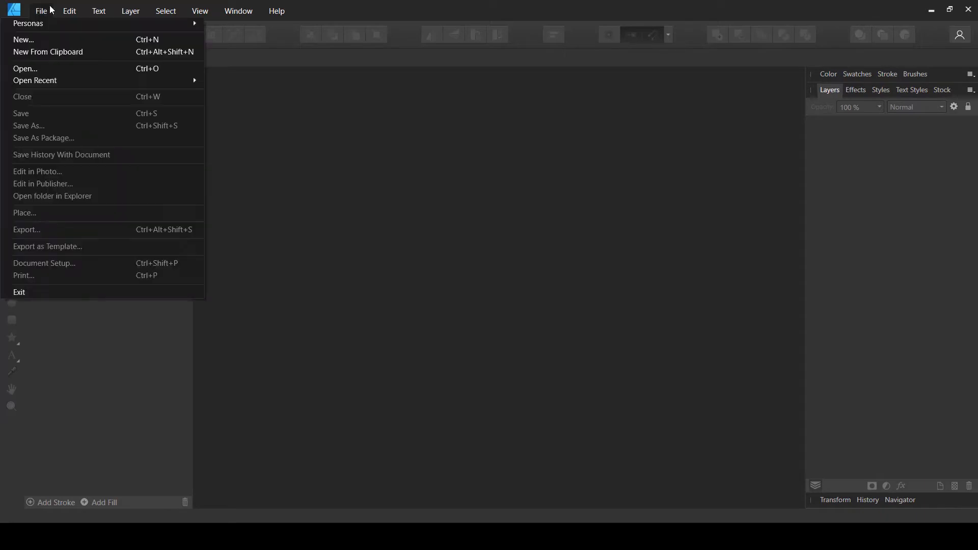
click(44, 38)
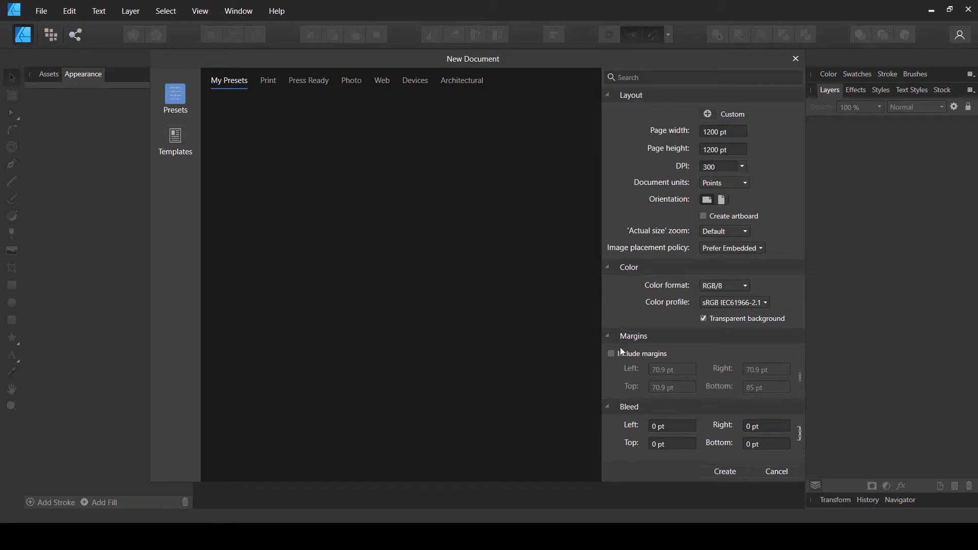
click(607, 408)
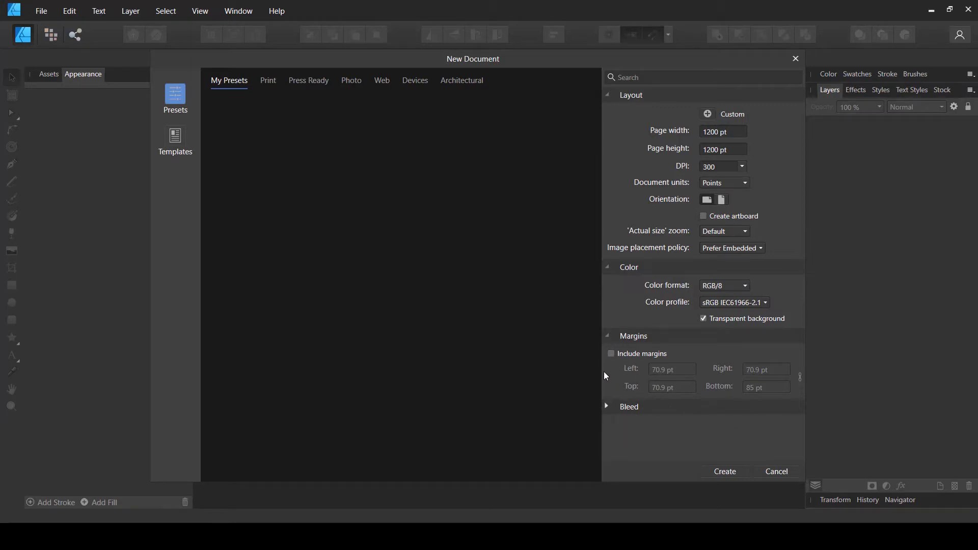
click(608, 337)
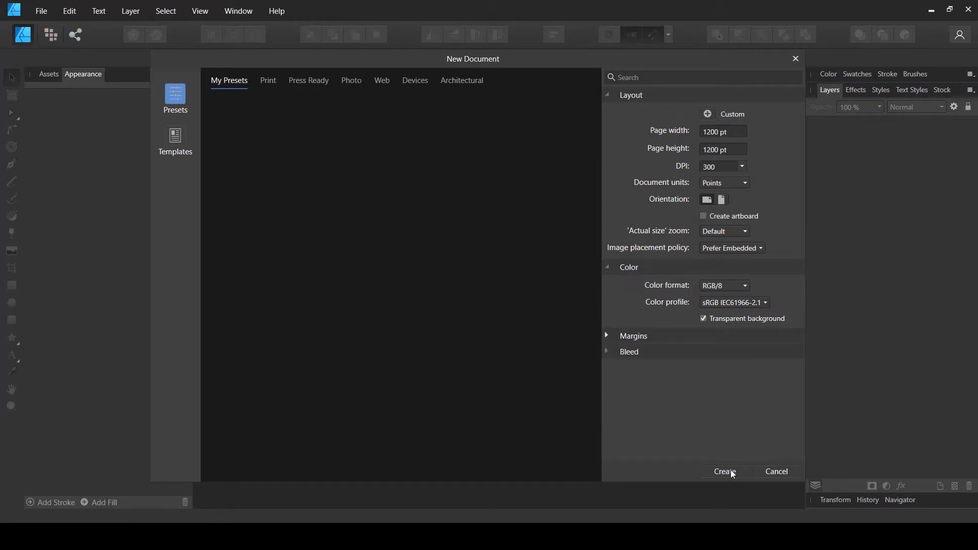
click(731, 471)
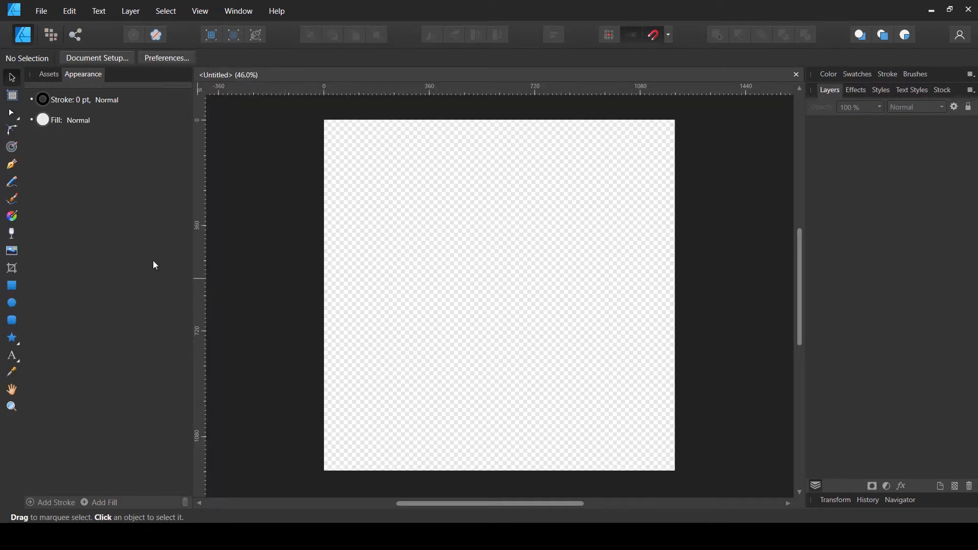
Draw a square rectangle about 420 pt wide on the page, undoing an accidental extra rectangle
click(13, 286)
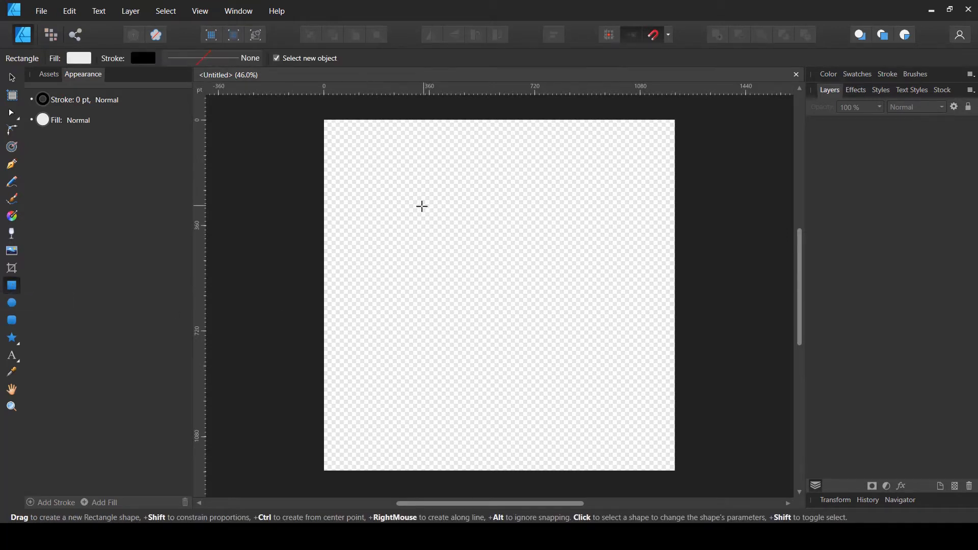
mouse_move(415, 206)
mouse_down()
mouse_move(500, 299)
mouse_move(483, 287)
mouse_up()
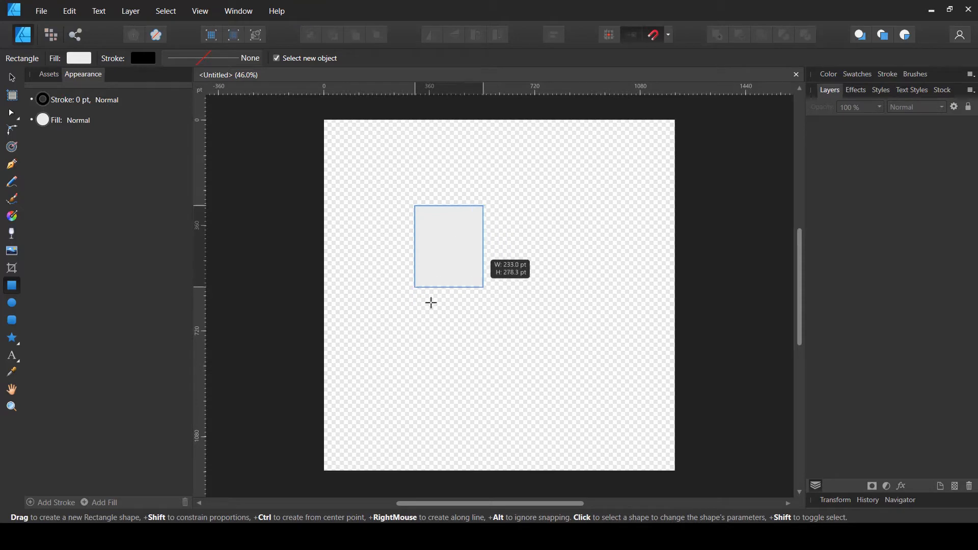
mouse_move(431, 303)
mouse_down()
mouse_move(504, 304)
mouse_move(516, 319)
mouse_move(506, 268)
mouse_move(541, 354)
mouse_move(548, 344)
mouse_move(508, 287)
mouse_move(532, 334)
mouse_up()
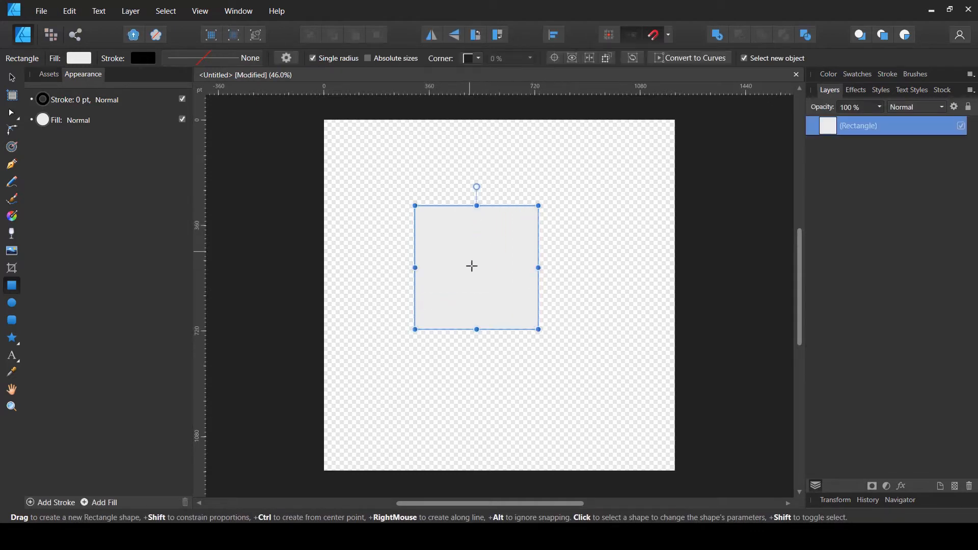
drag(473, 279, 495, 301)
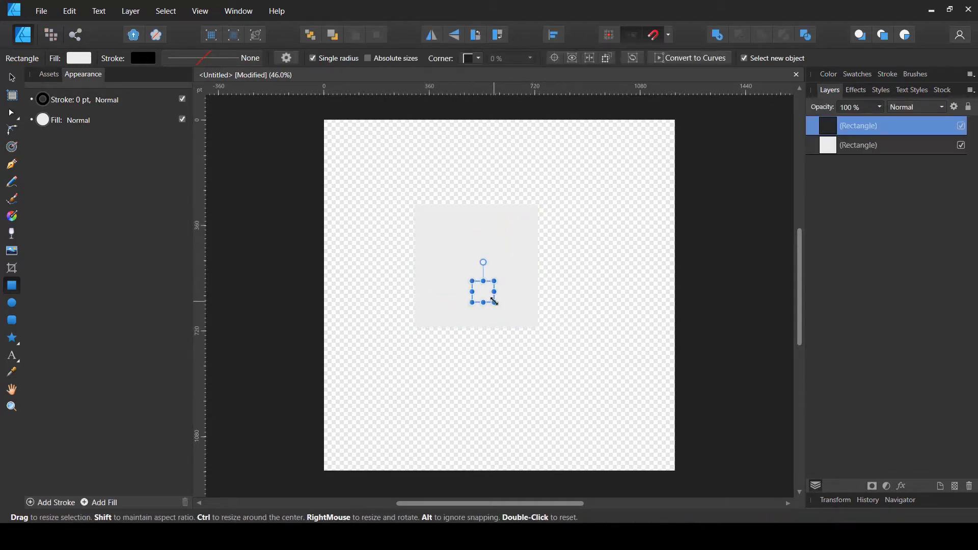
key(ctrl+z)
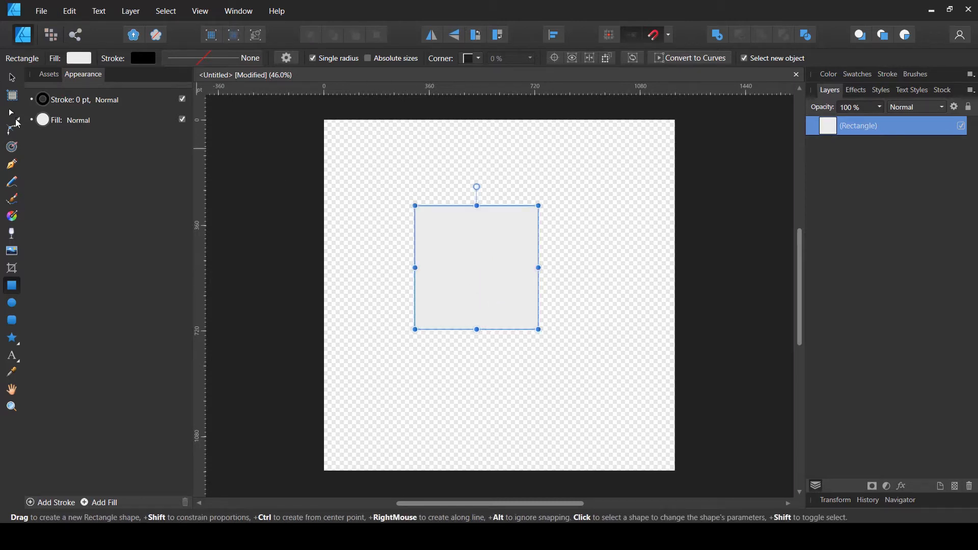
Center the rectangle on the page horizontally and vertically
click(10, 78)
drag(484, 281, 515, 305)
click(556, 36)
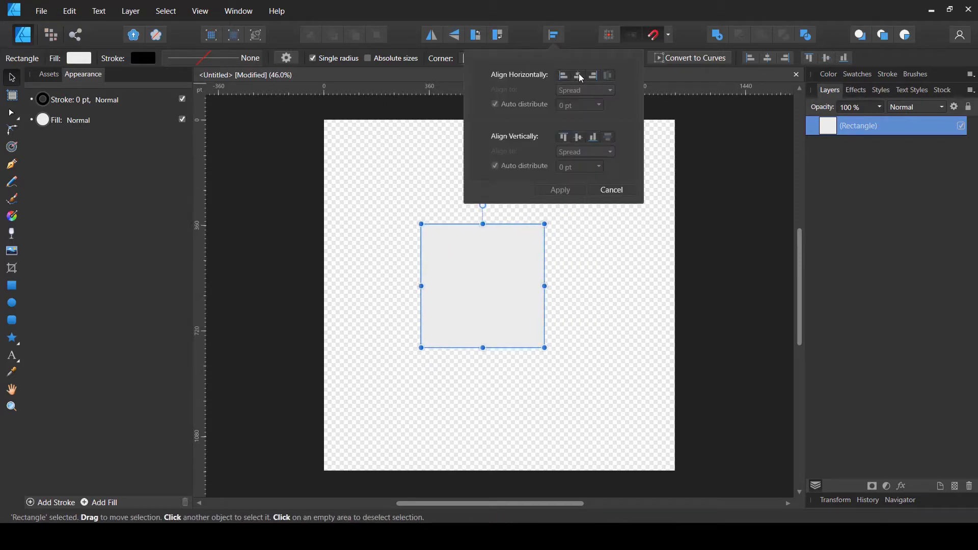
click(580, 76)
click(577, 137)
click(560, 189)
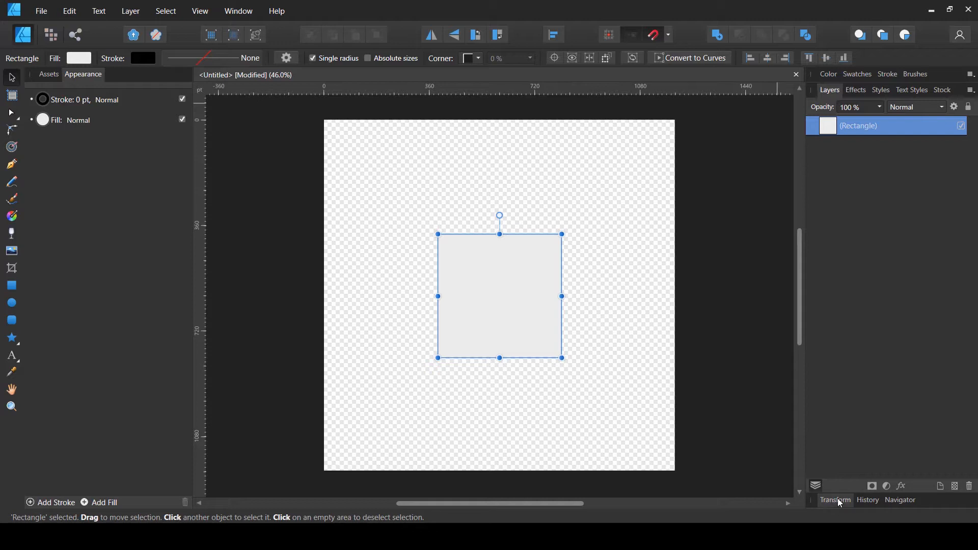
Open the Transform panel in the right studio
click(194, 7)
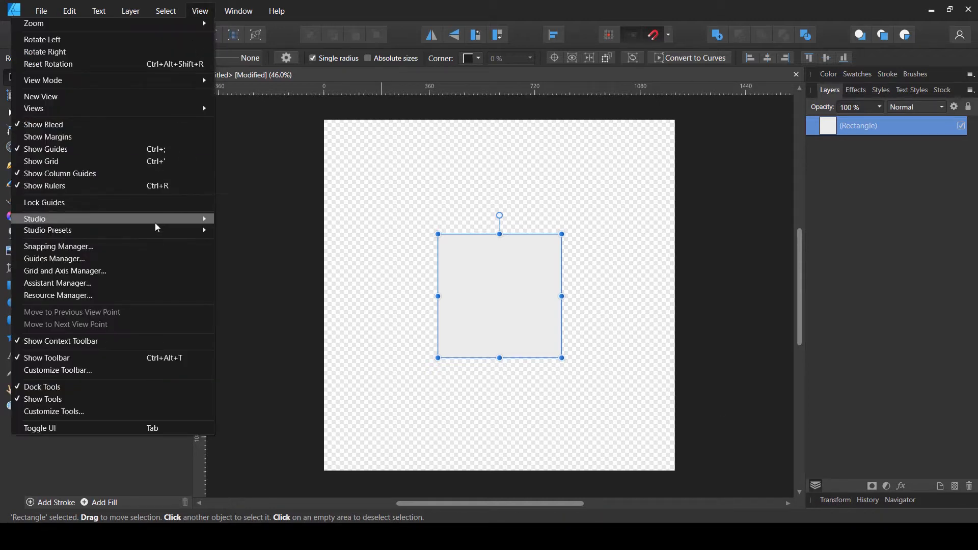
mouse_move(158, 220)
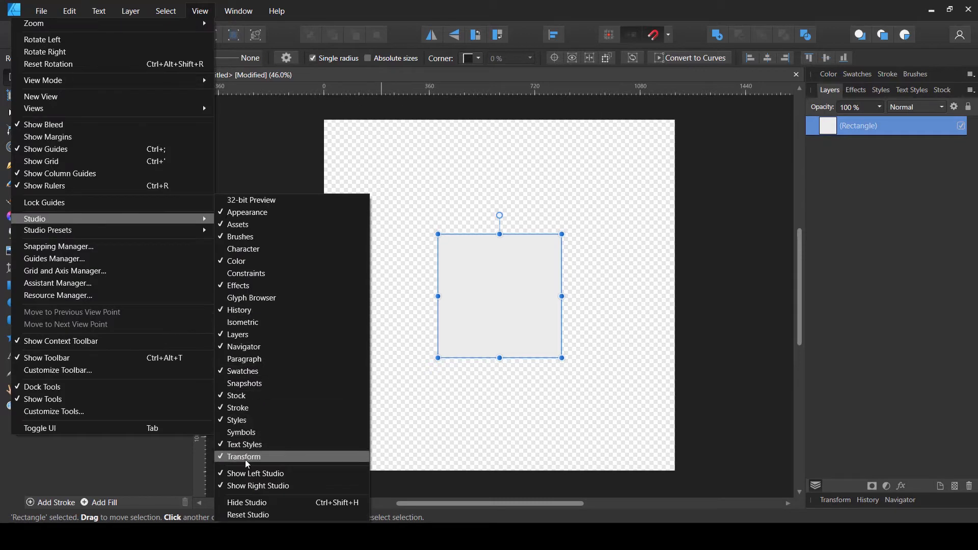
click(916, 419)
click(831, 502)
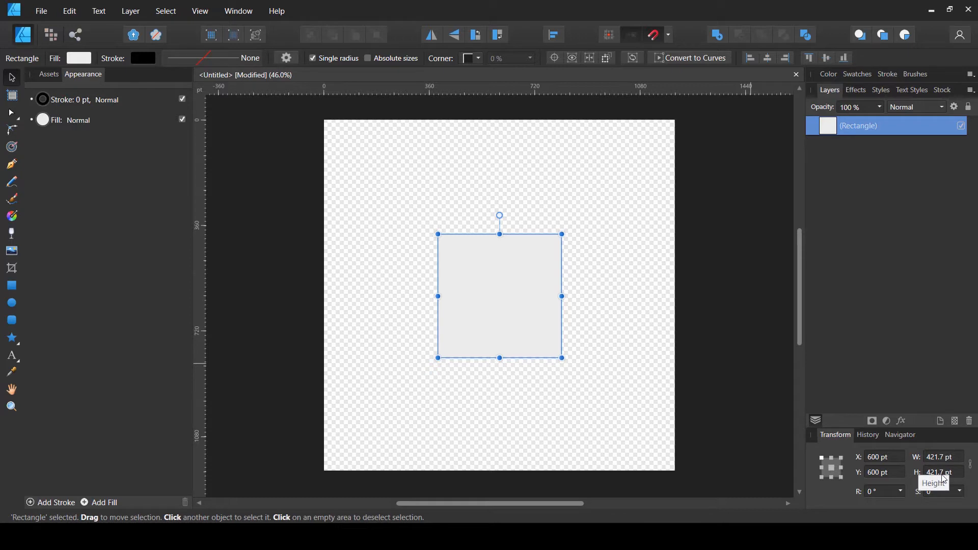
Set the rectangle's width and height to 200 pt
click(950, 461)
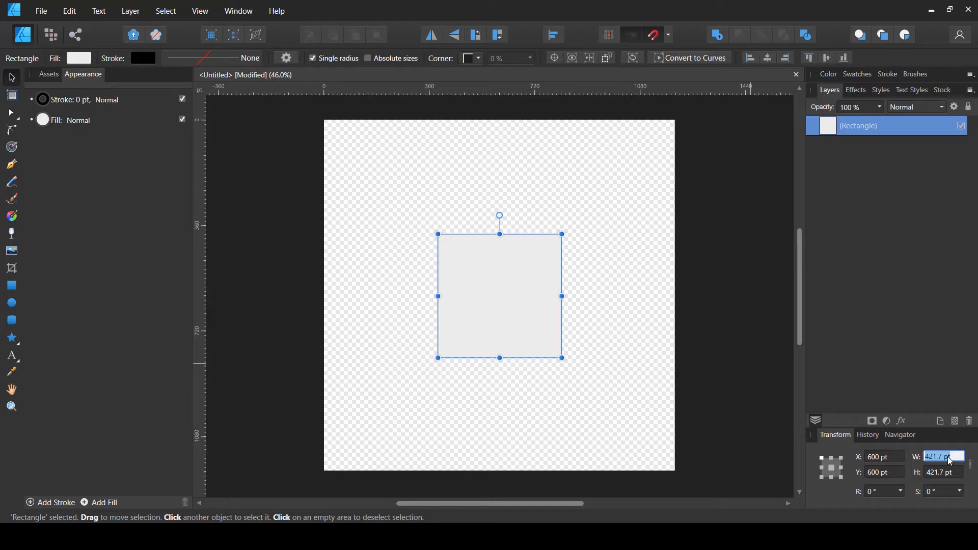
text(200)
key(Tab)
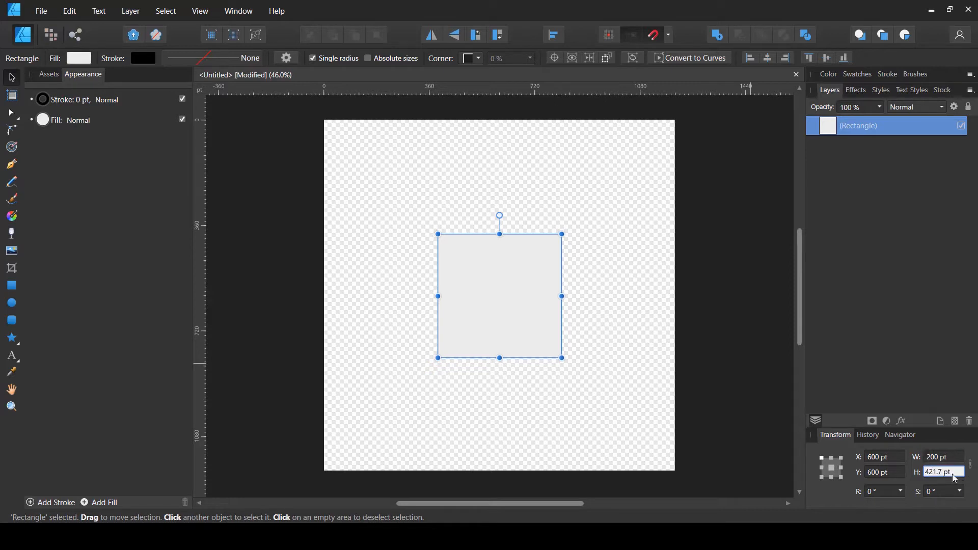
text(200)
key(Return)
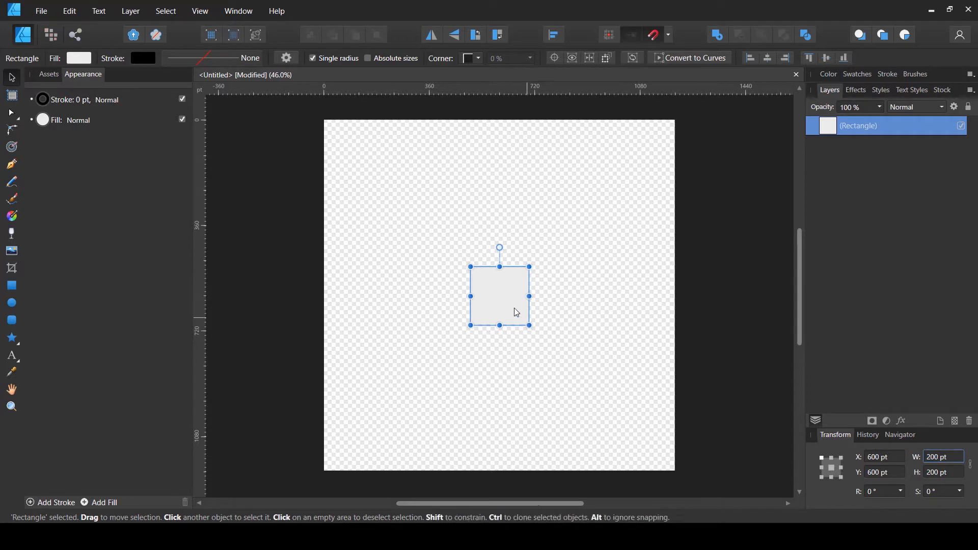
Set the rectangle's stroke width to 2 pt
double_click(830, 466)
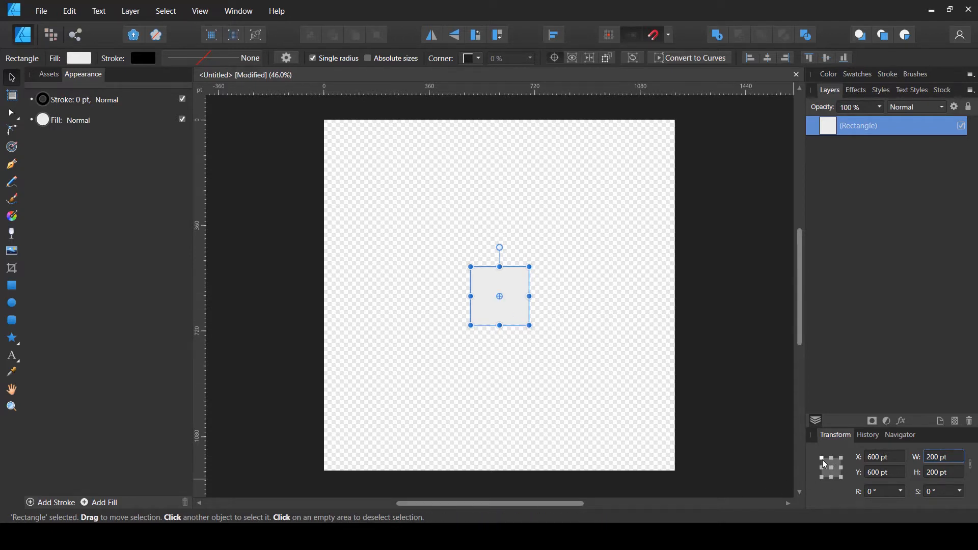
click(822, 458)
scroll(505, 285, up, 5)
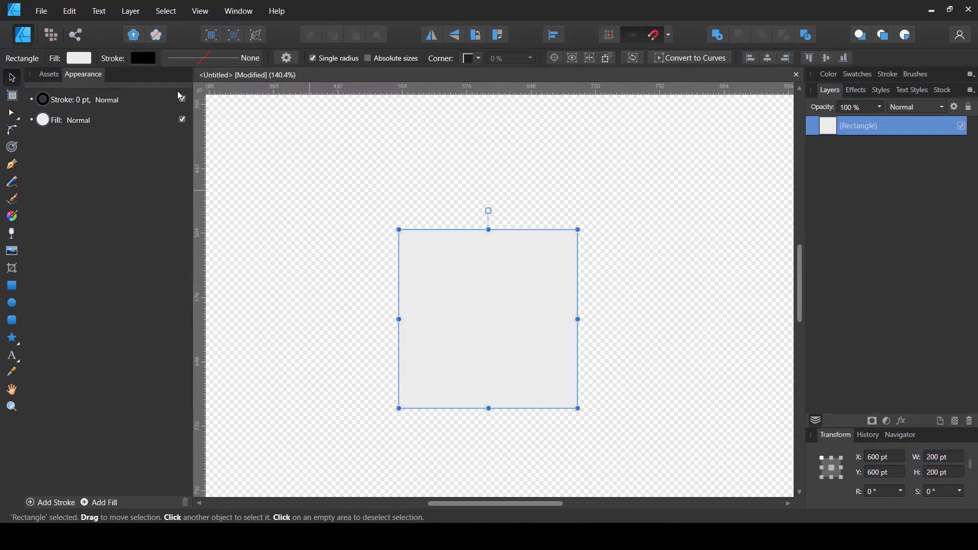
click(143, 58)
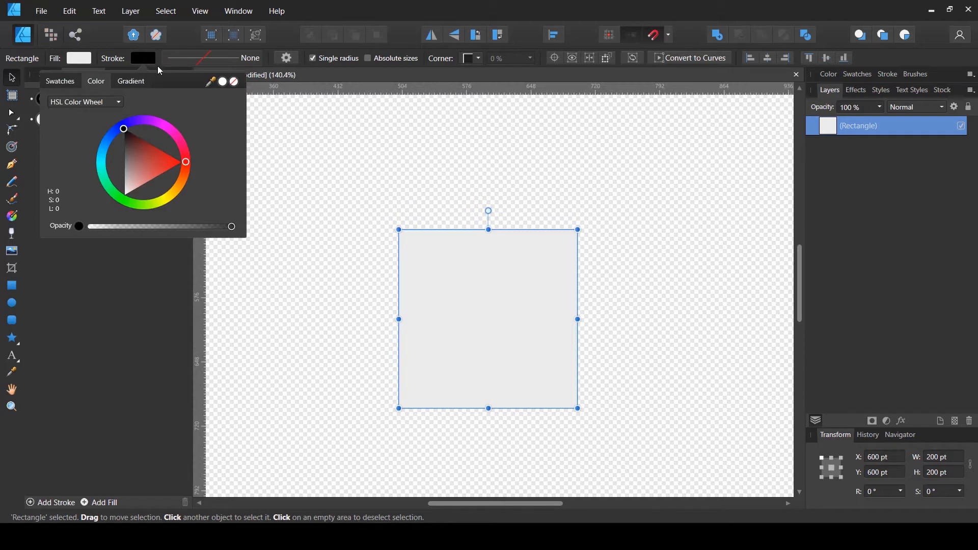
click(190, 57)
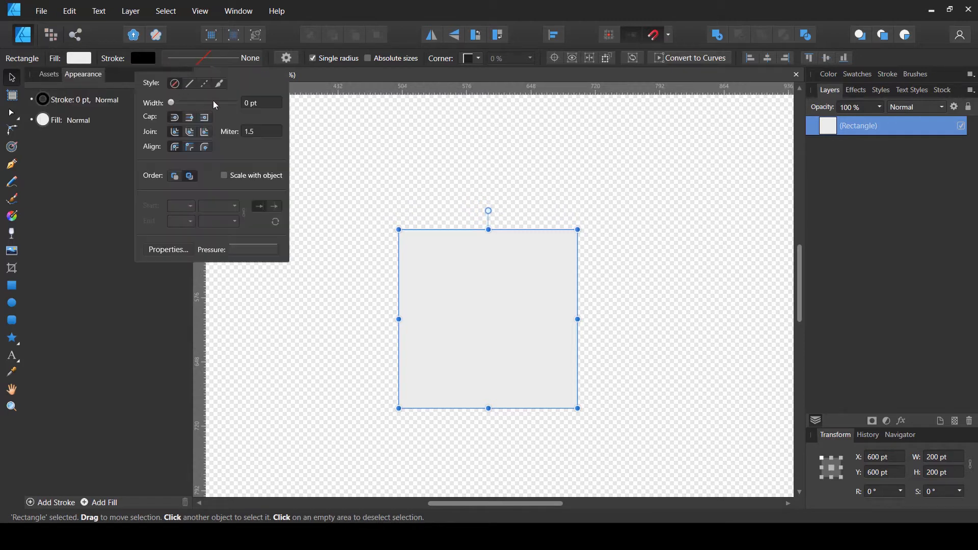
text(2)
key(Return)
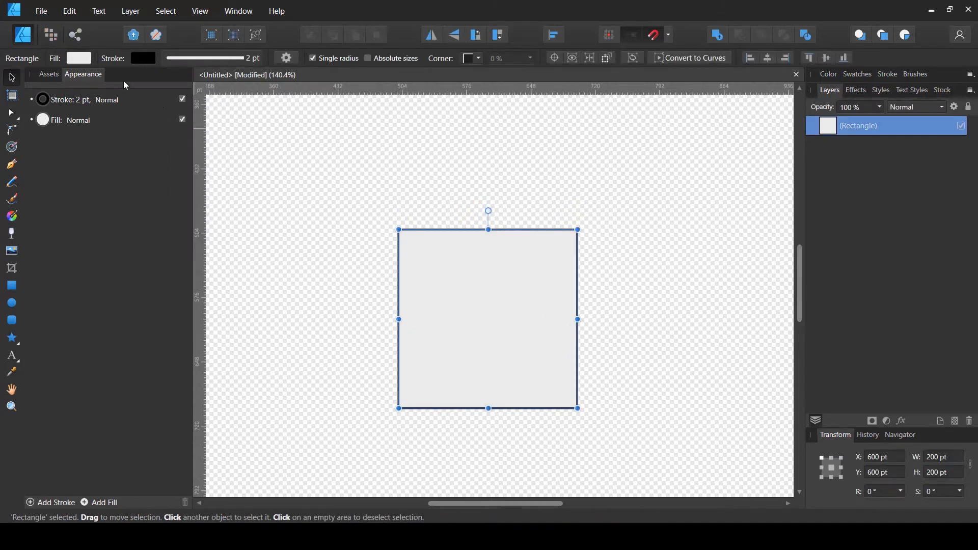
Remove the rectangle's fill and deselect it
click(79, 58)
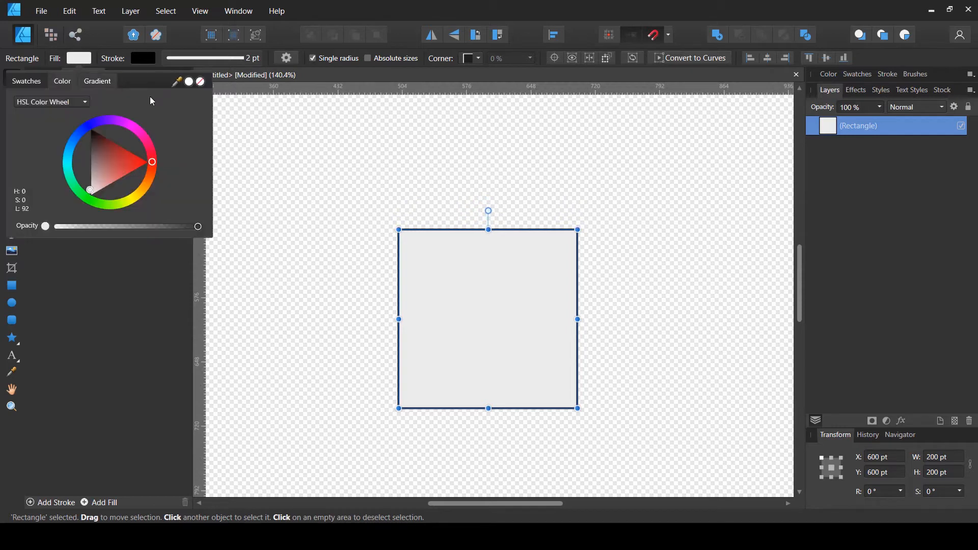
click(201, 88)
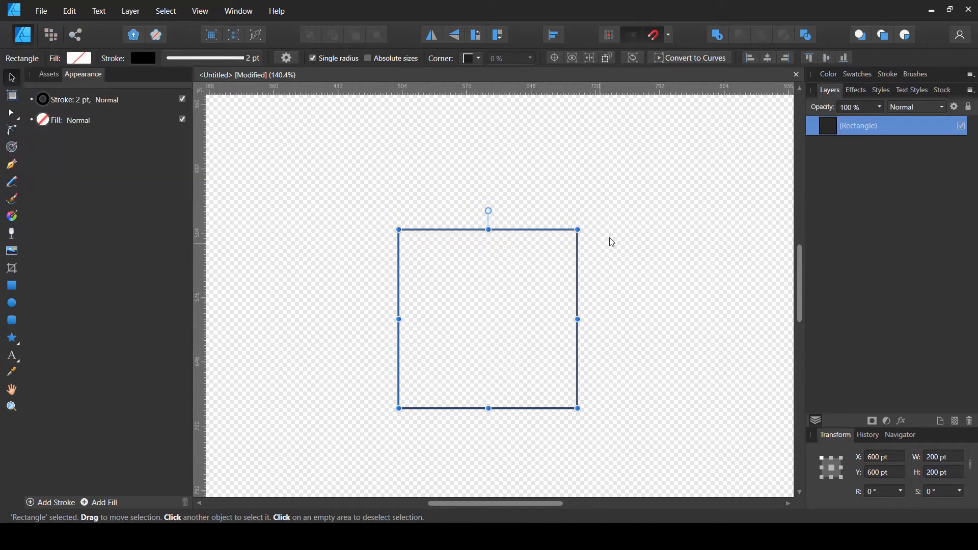
click(624, 239)
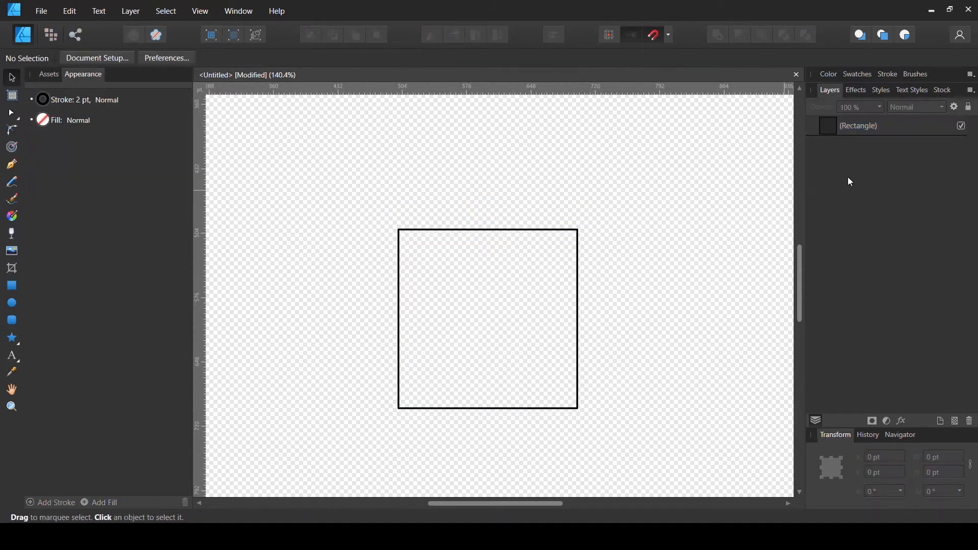
Duplicate the rectangle
click(844, 122)
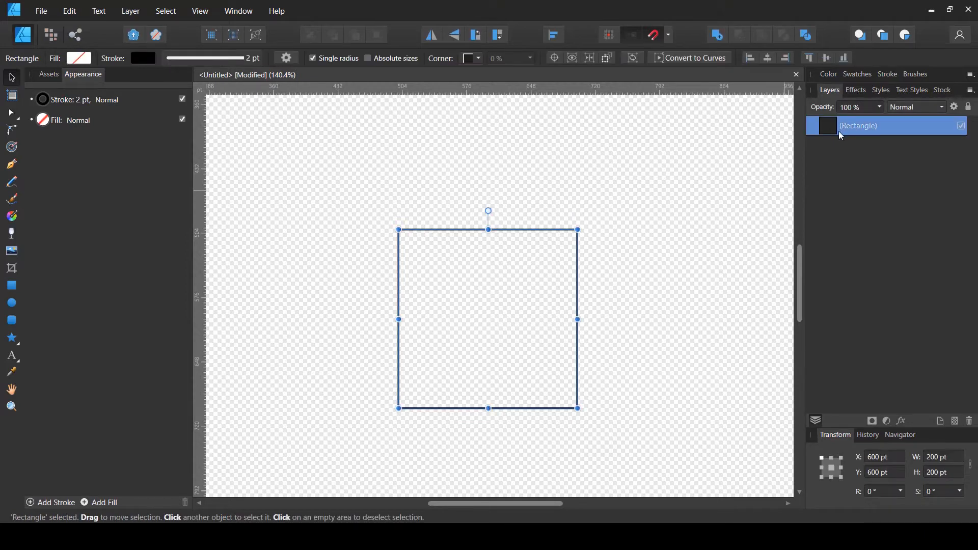
key(ctrl+j)
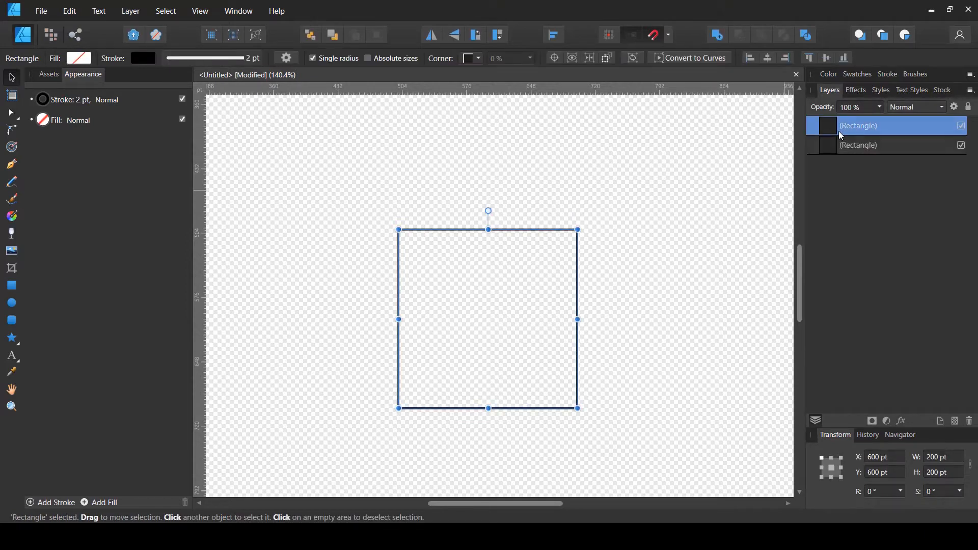
Lock and hide the lower rectangle copy
click(890, 146)
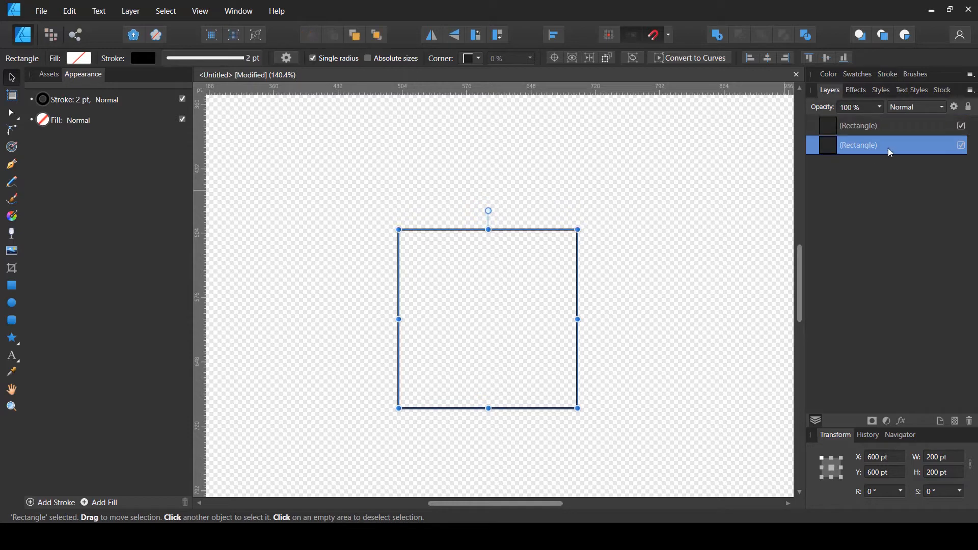
click(969, 108)
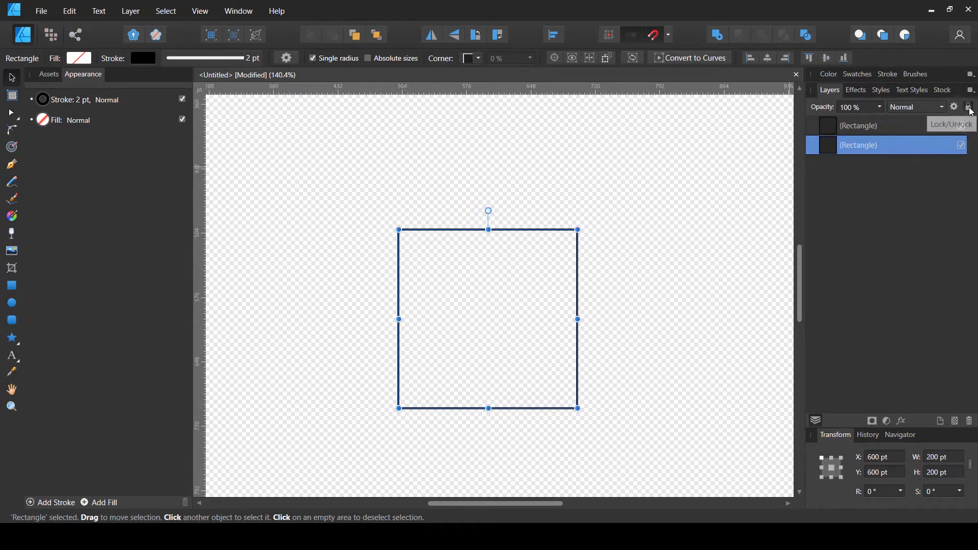
click(964, 146)
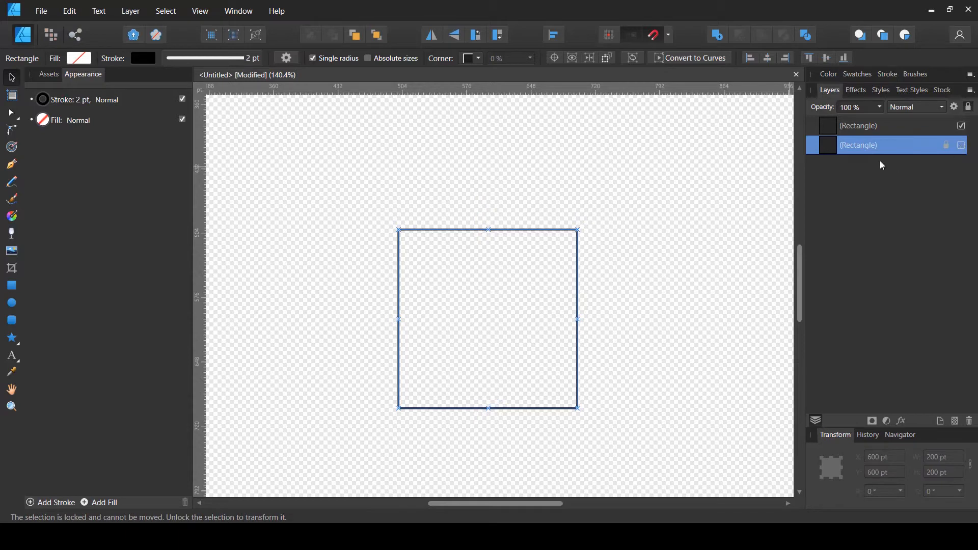
Convert the upper rectangle to curves
click(841, 127)
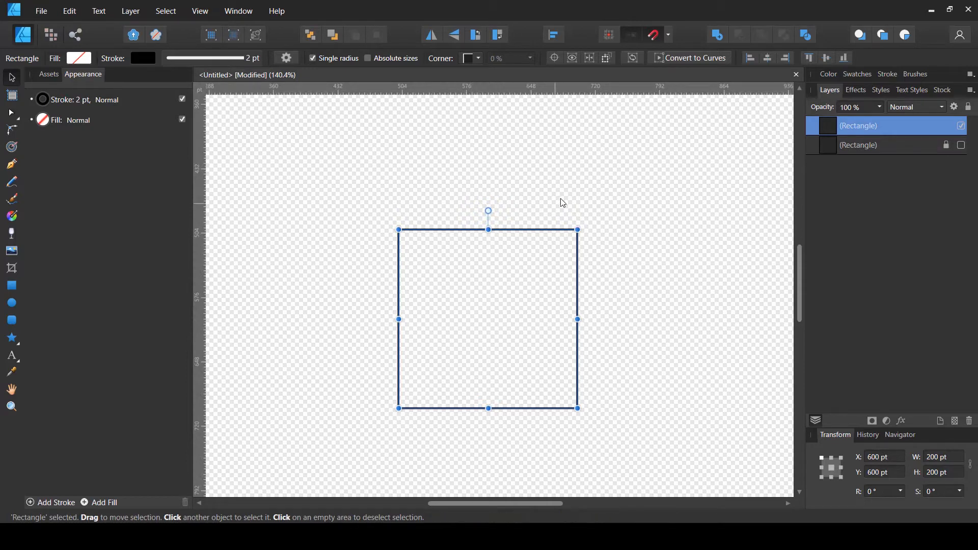
click(687, 61)
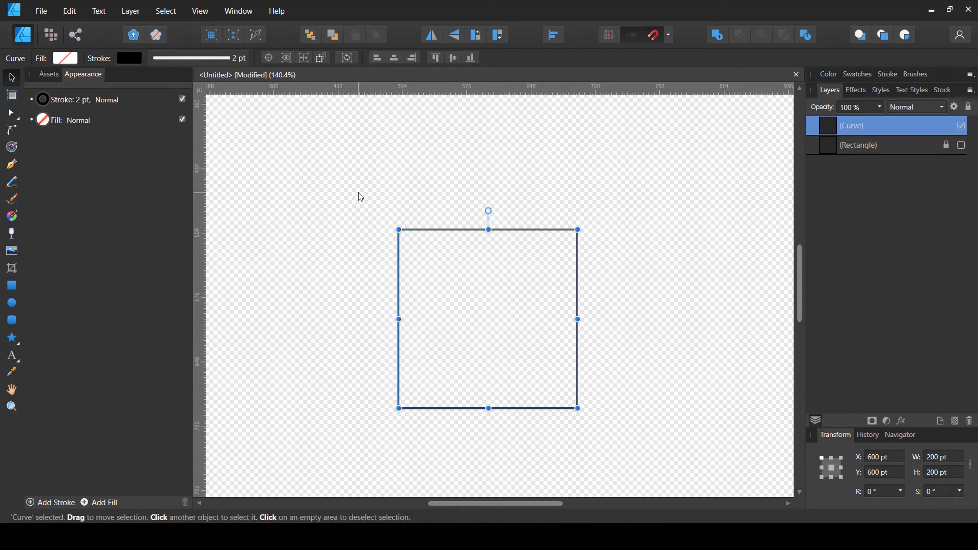
With the Node tool, move the top edge's middle node down, setting its Y position to 507 pt
click(12, 114)
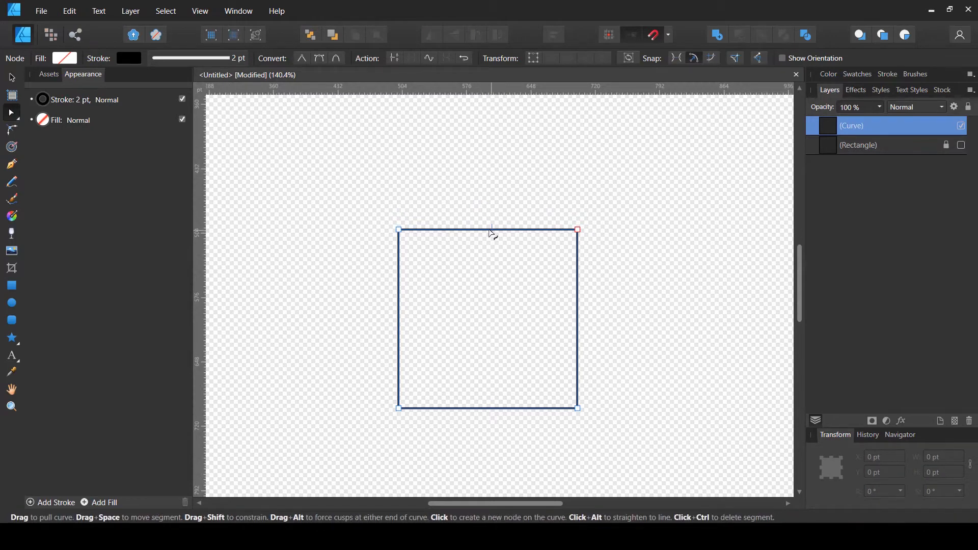
click(668, 34)
click(488, 229)
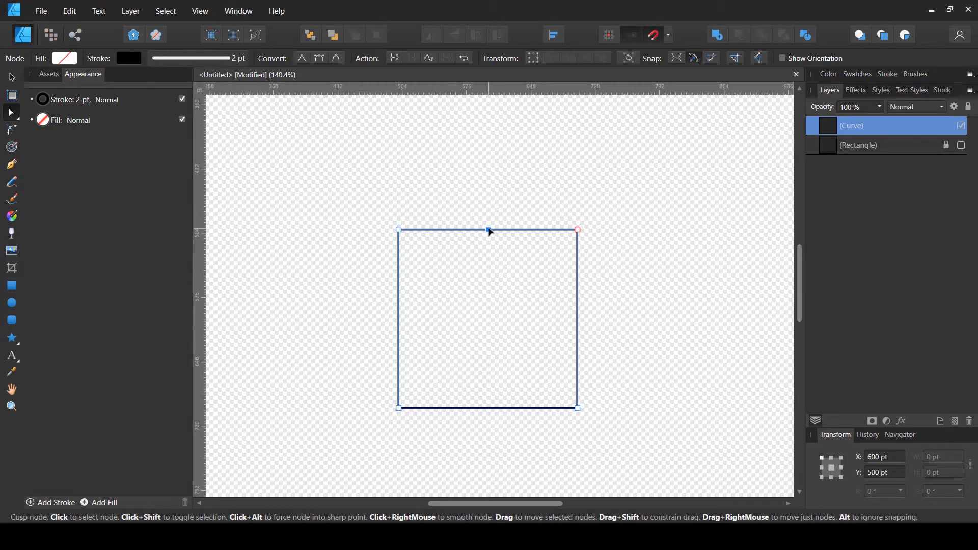
drag(491, 233, 489, 238)
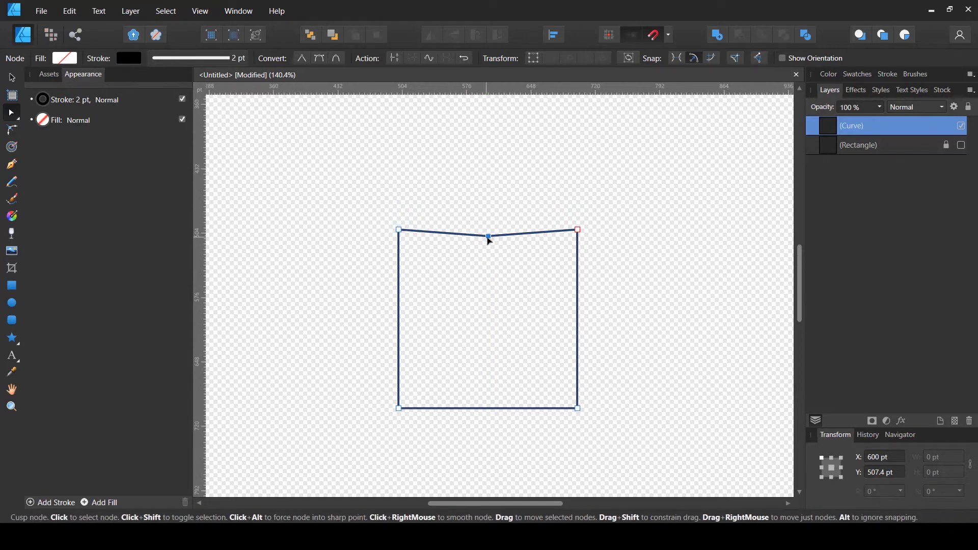
click(879, 473)
click(879, 472)
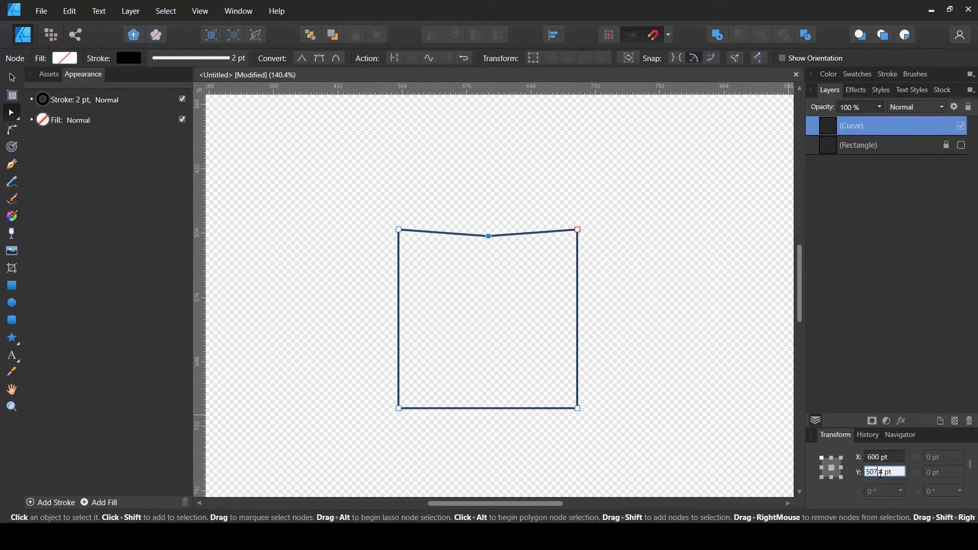
double_click(880, 472)
key(Return)
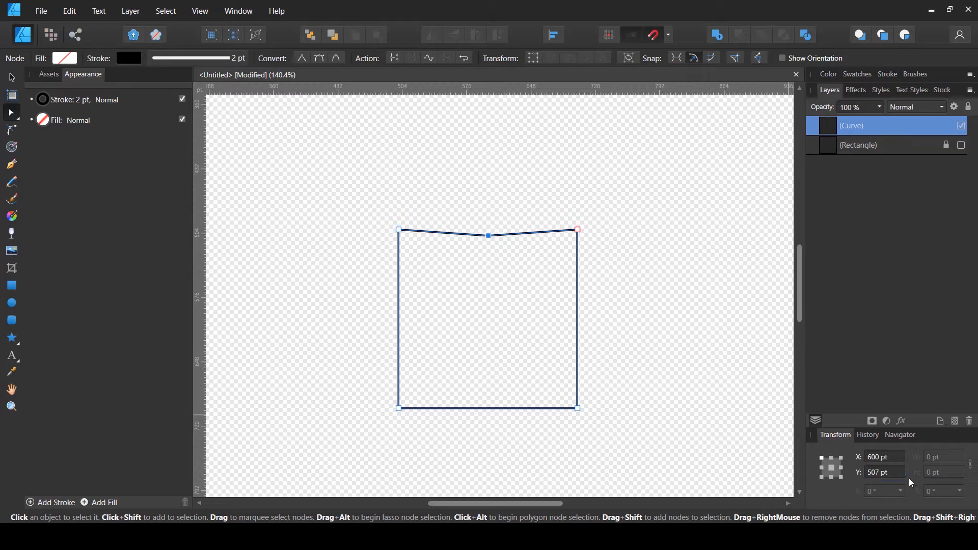
Convert the top middle node to a smooth node and deselect it
click(891, 458)
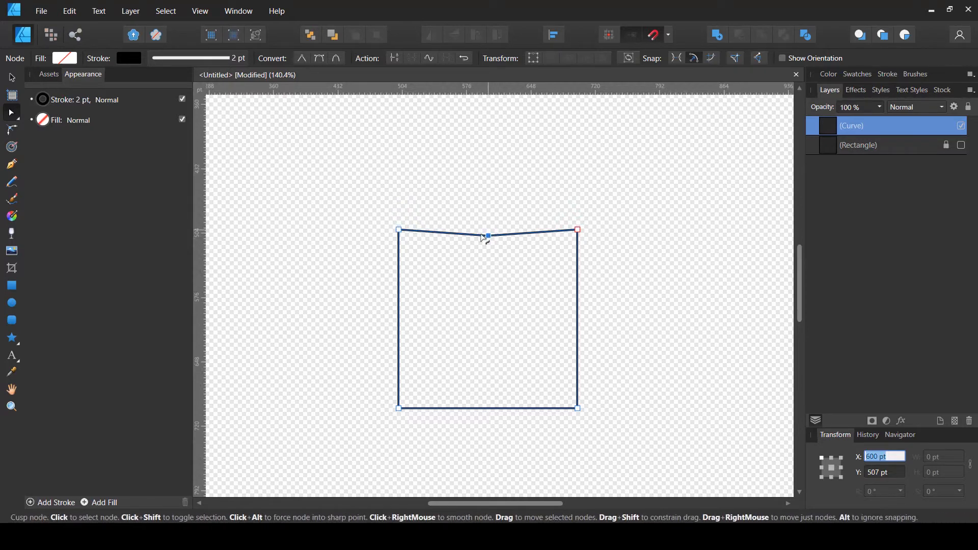
click(320, 59)
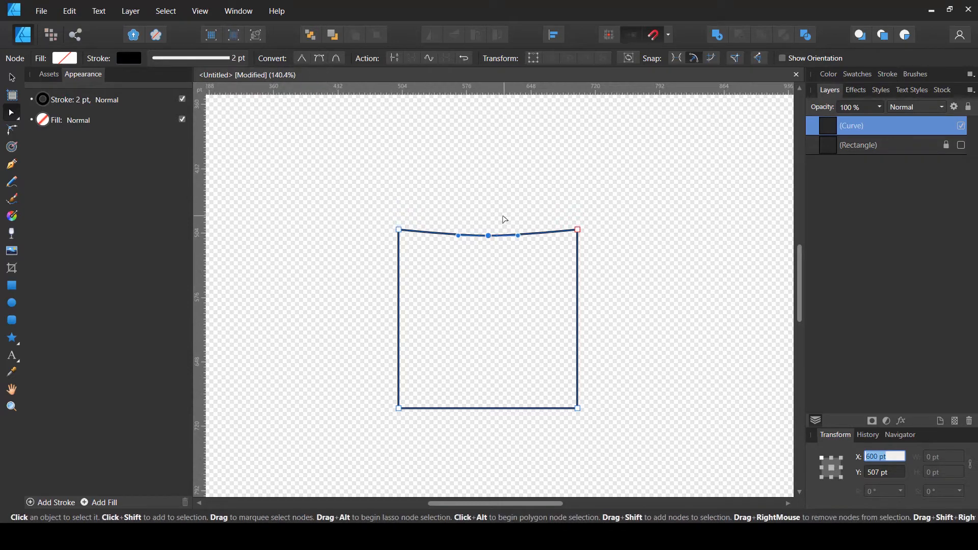
click(502, 213)
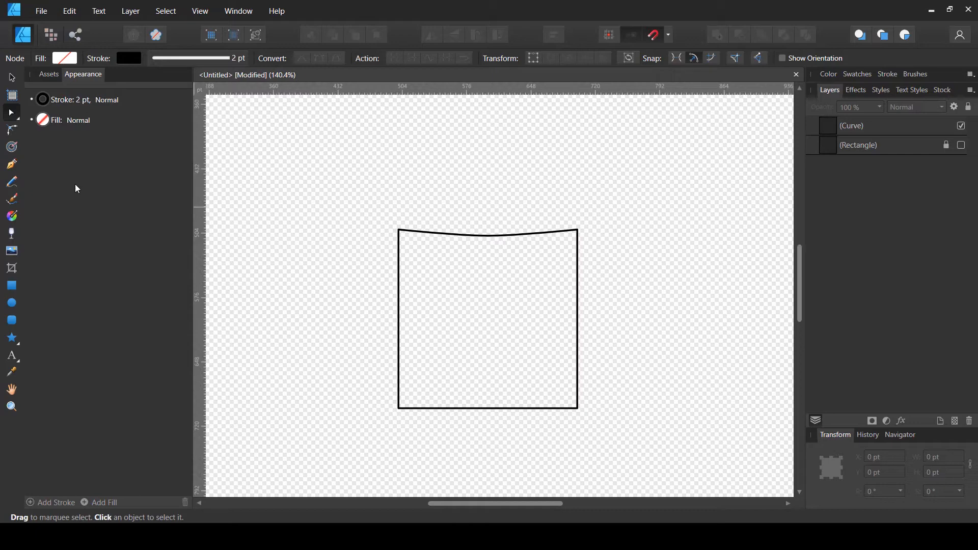
Draw a circle about 53 pt wide inside the shape near the top edge
click(14, 304)
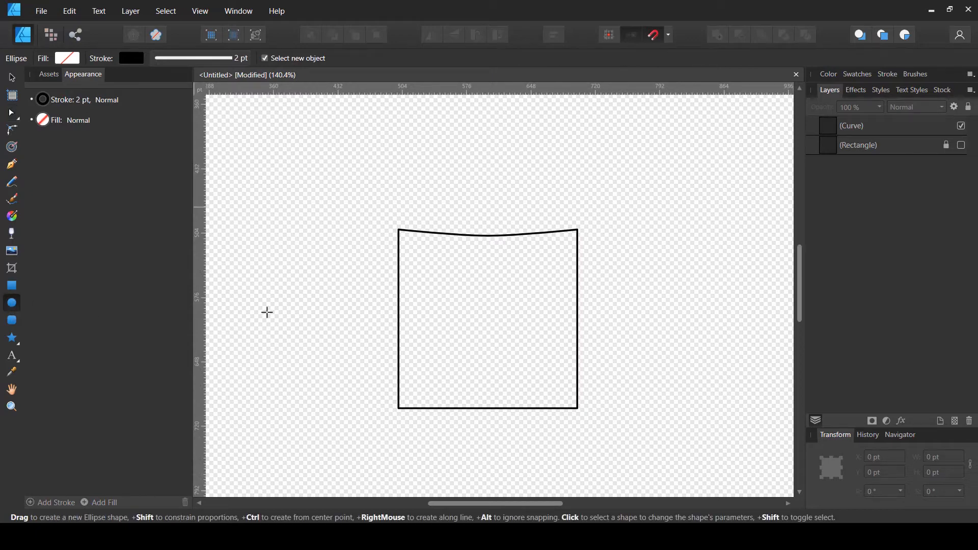
drag(453, 255, 503, 301)
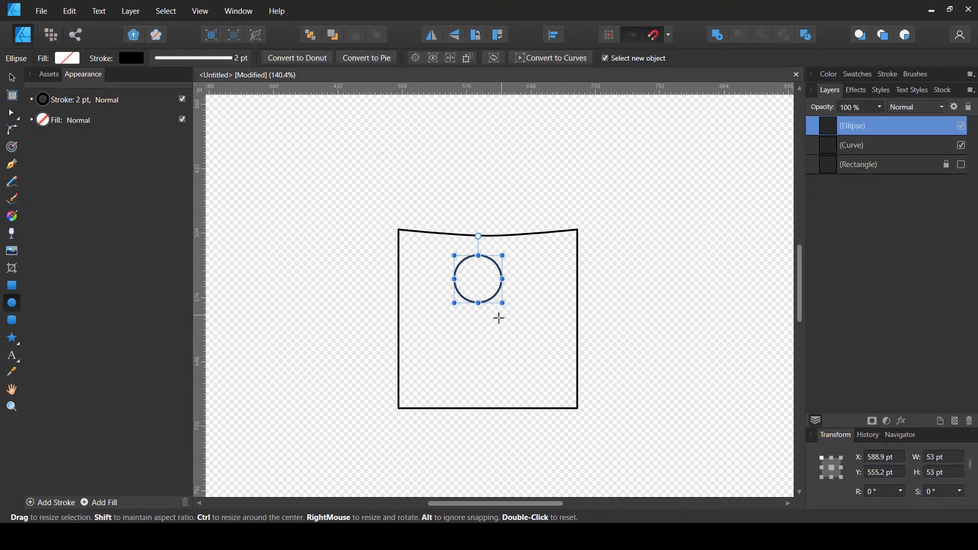
Move the circle onto the centre of the top edge and shrink it to about 48 pt
key(v)
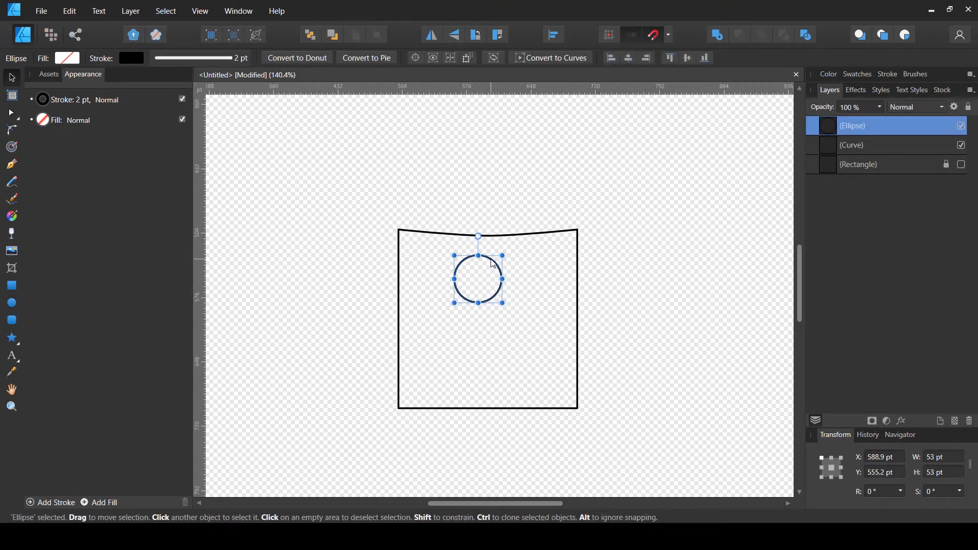
drag(493, 264, 508, 238)
mouse_move(489, 277)
mouse_down()
mouse_move(492, 264)
mouse_move(495, 274)
mouse_up()
click(519, 197)
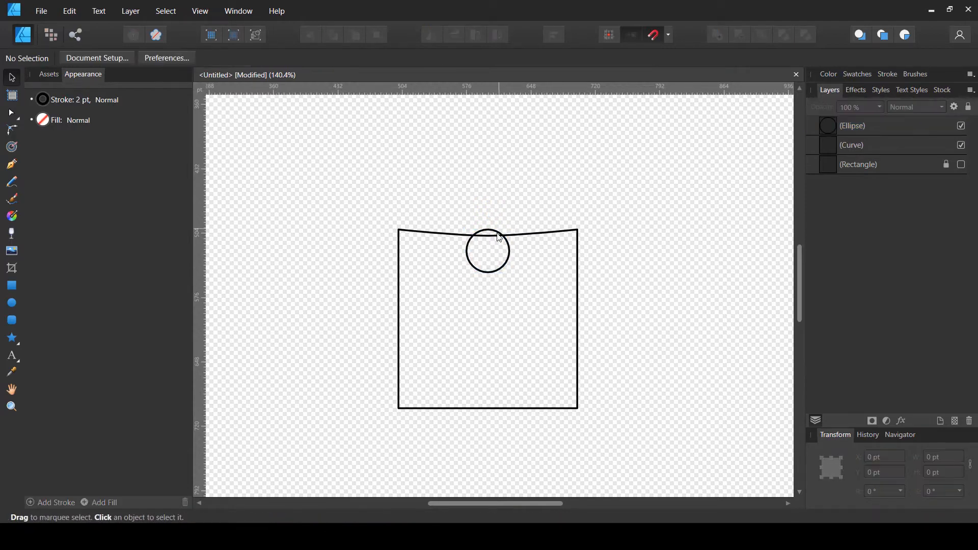
Nudge the circle slightly downward so it overlaps the top edge, then deselect it
click(500, 234)
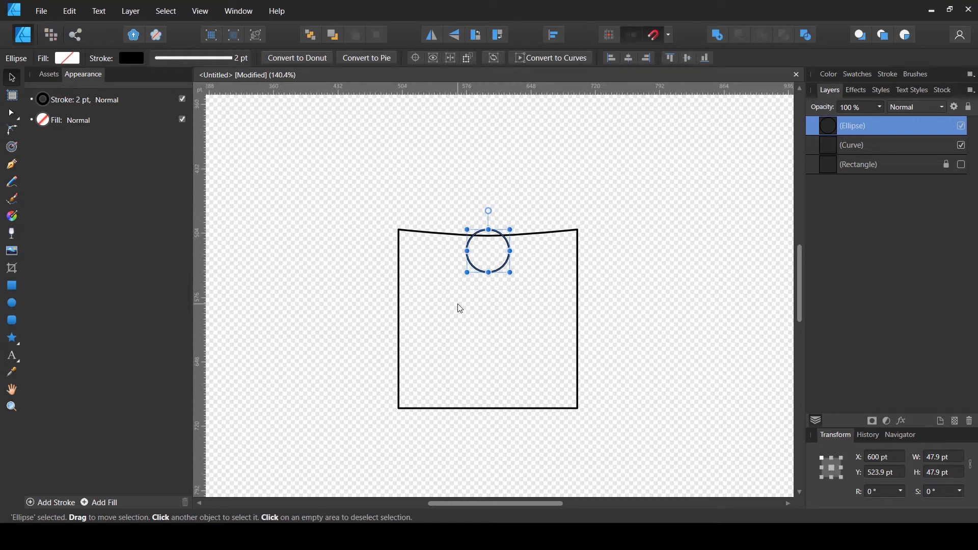
key(Down)
key(Down)
key(Down)
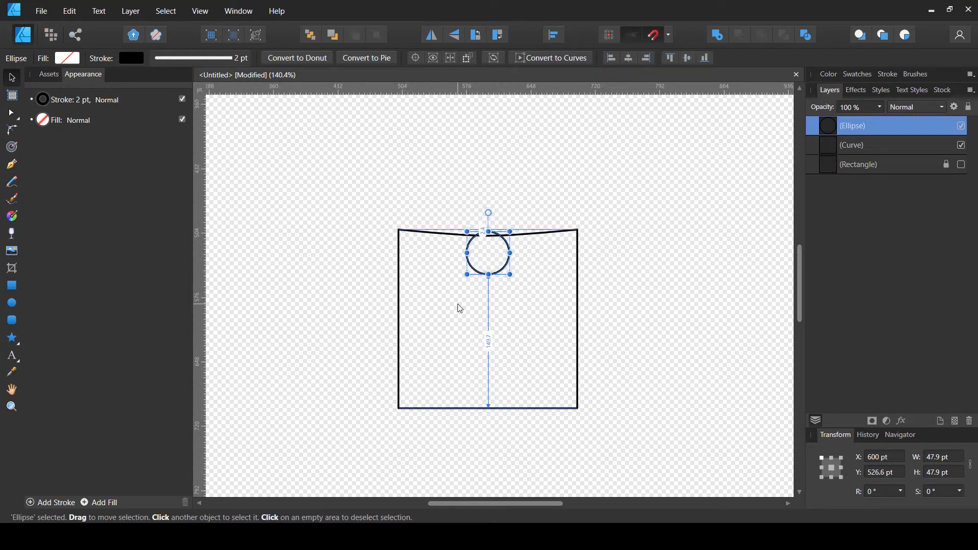
key(Down)
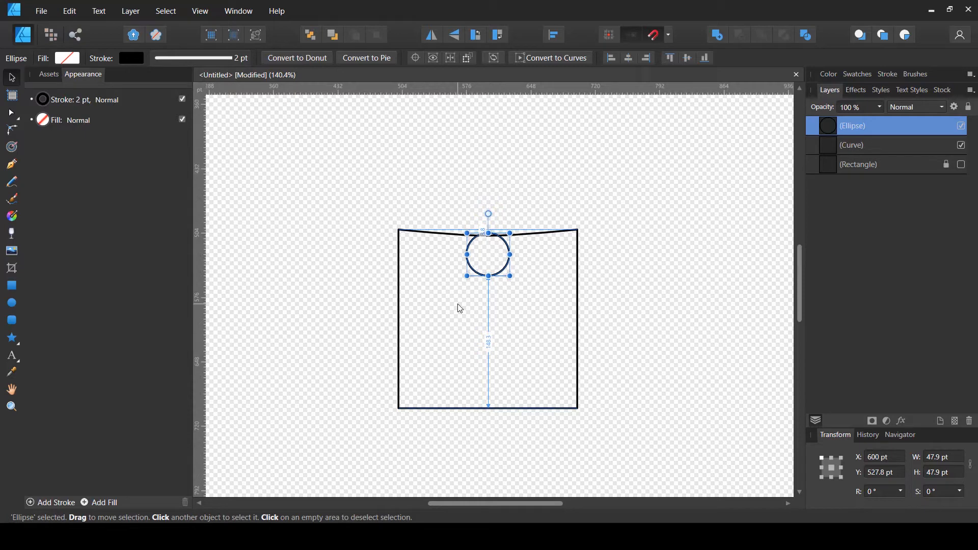
key(Up)
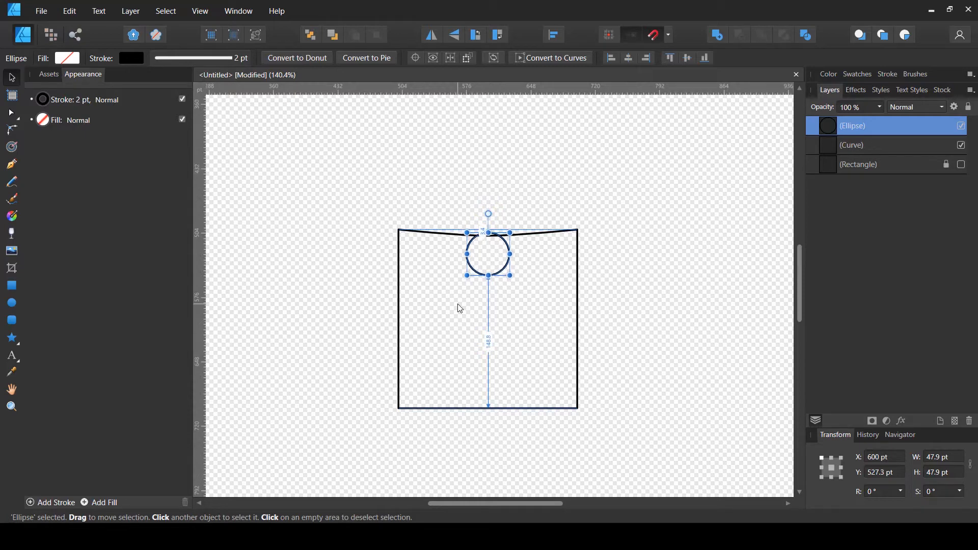
click(685, 312)
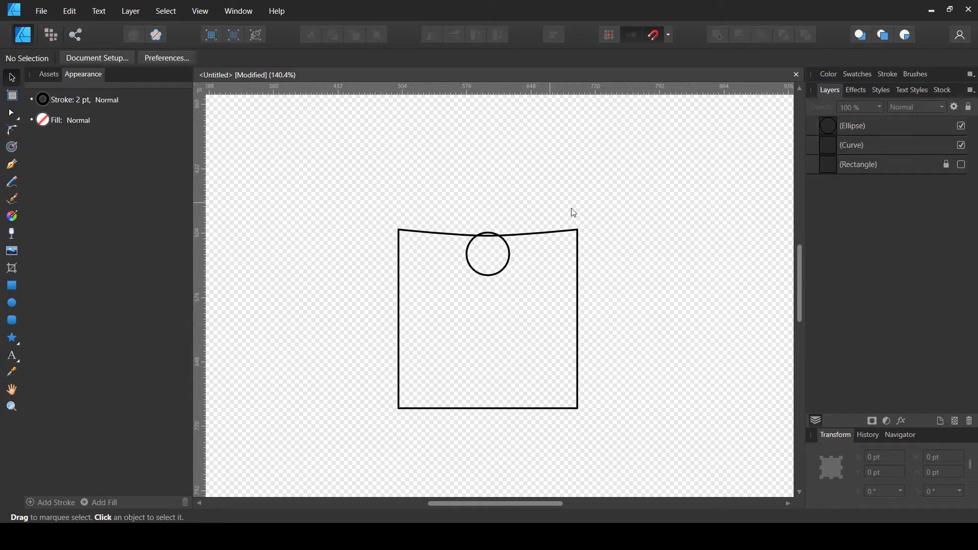
Subtract the circle from the curve shape to cut a round notch in its top edge
click(833, 143)
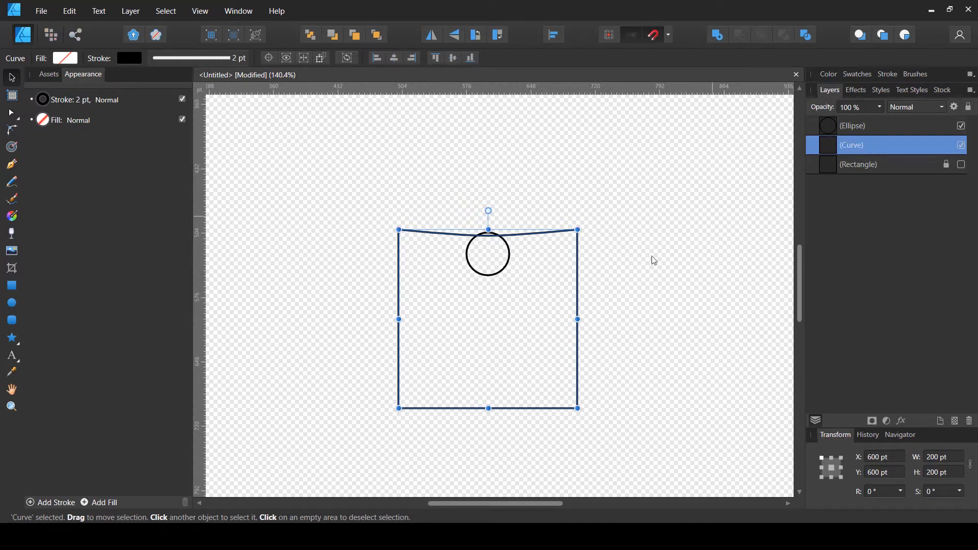
shift+click(842, 128)
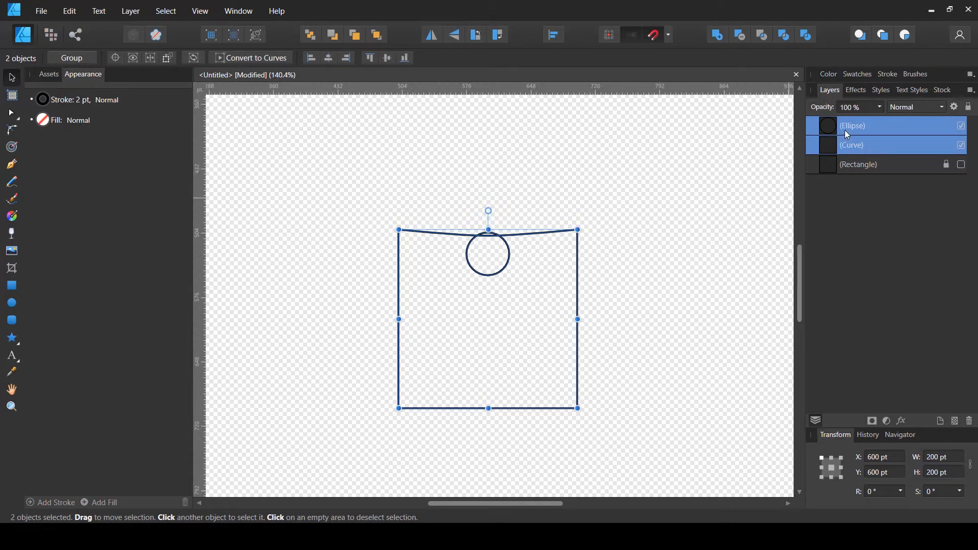
click(742, 39)
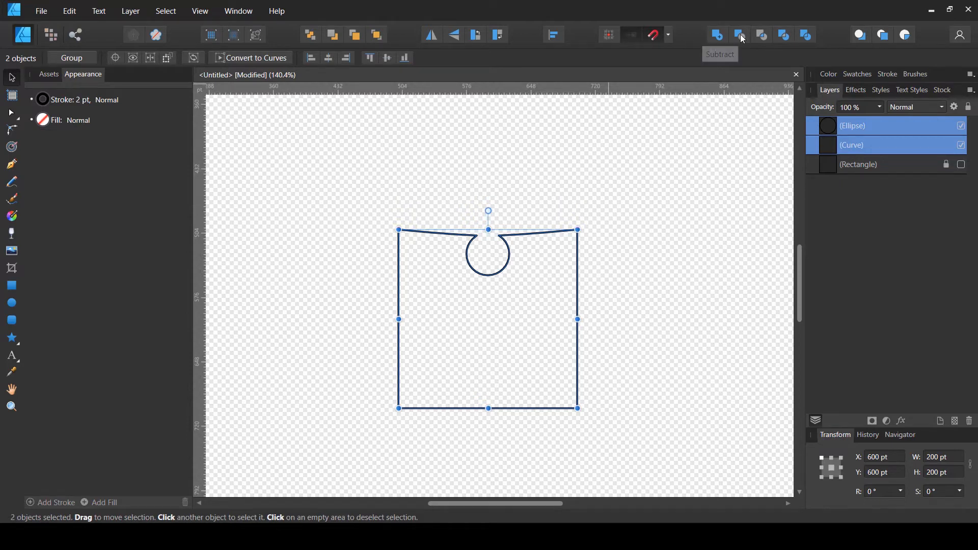
click(556, 229)
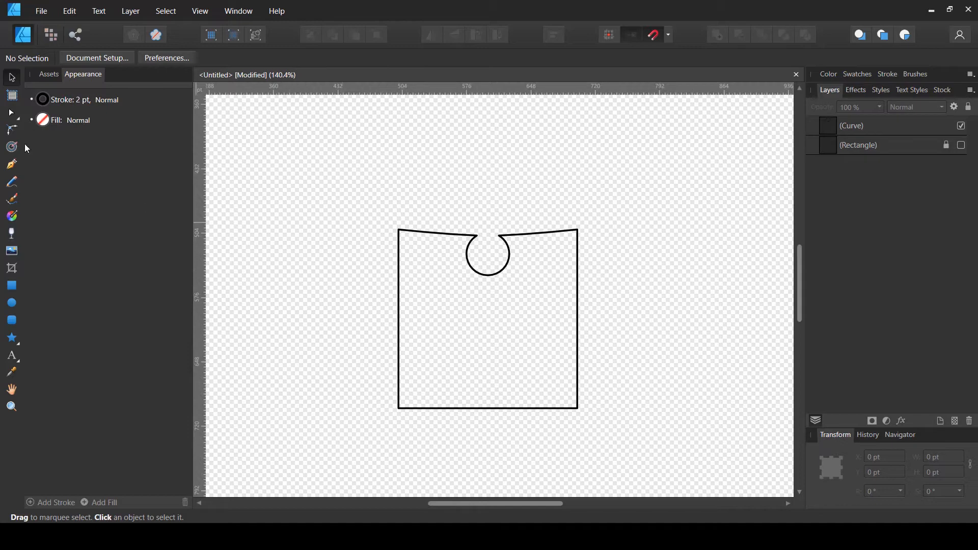
Select the shape's two bottom corner nodes and delete them
click(842, 131)
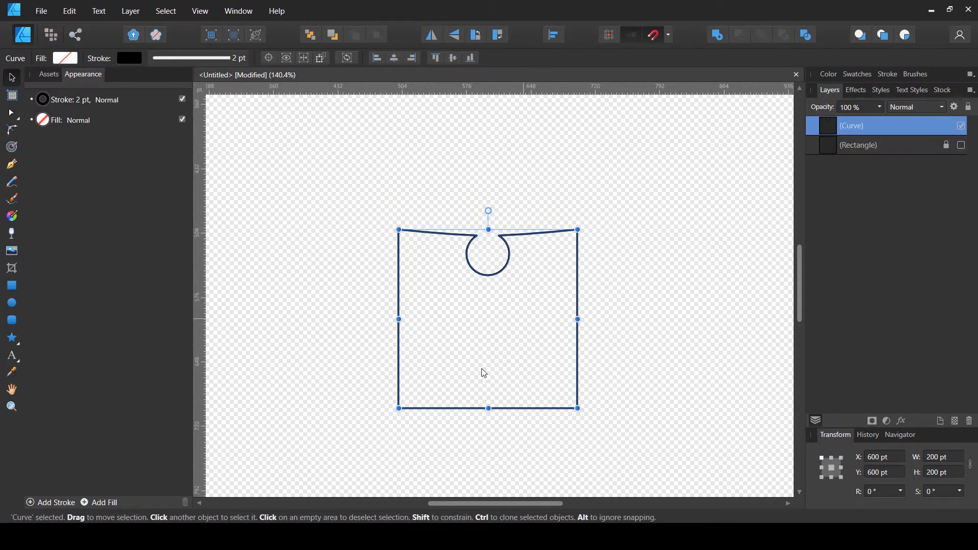
click(13, 114)
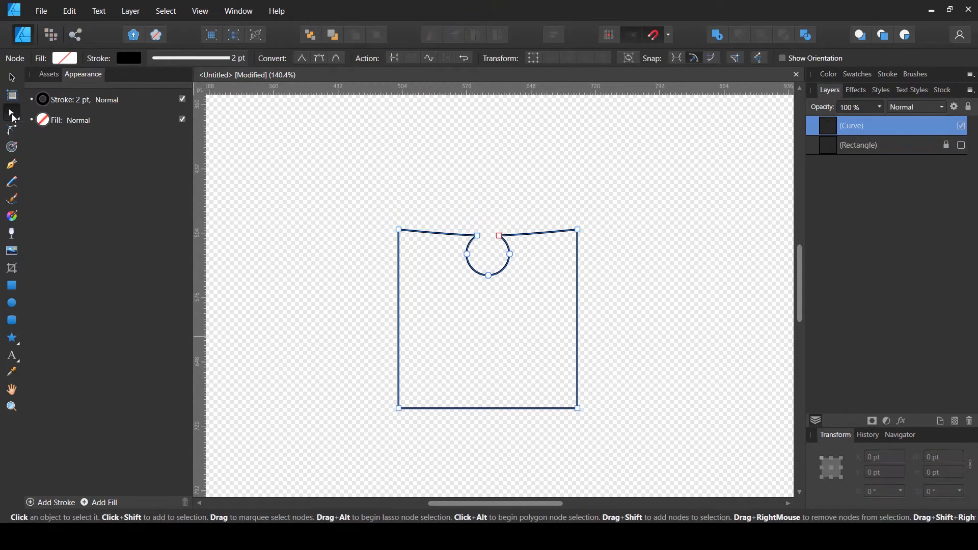
click(591, 406)
click(577, 408)
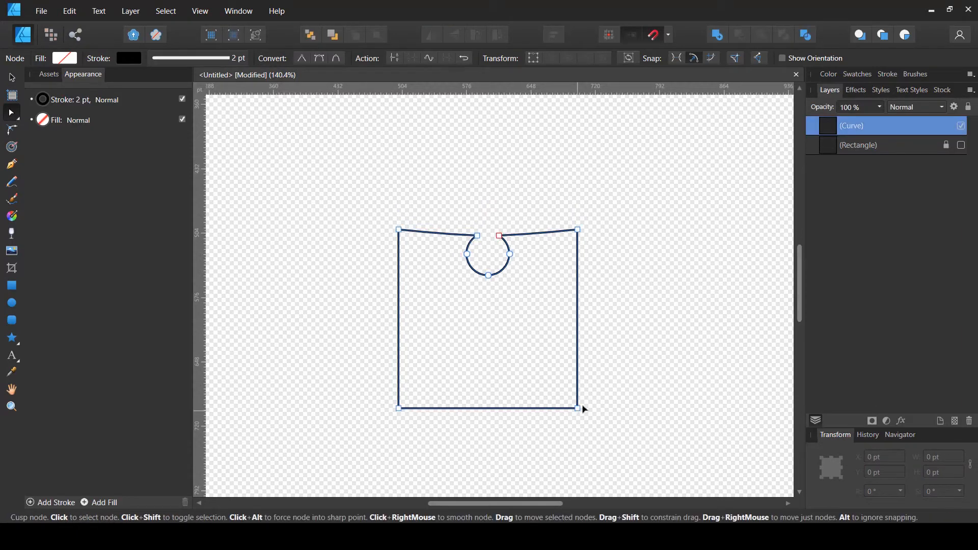
drag(598, 397, 376, 423)
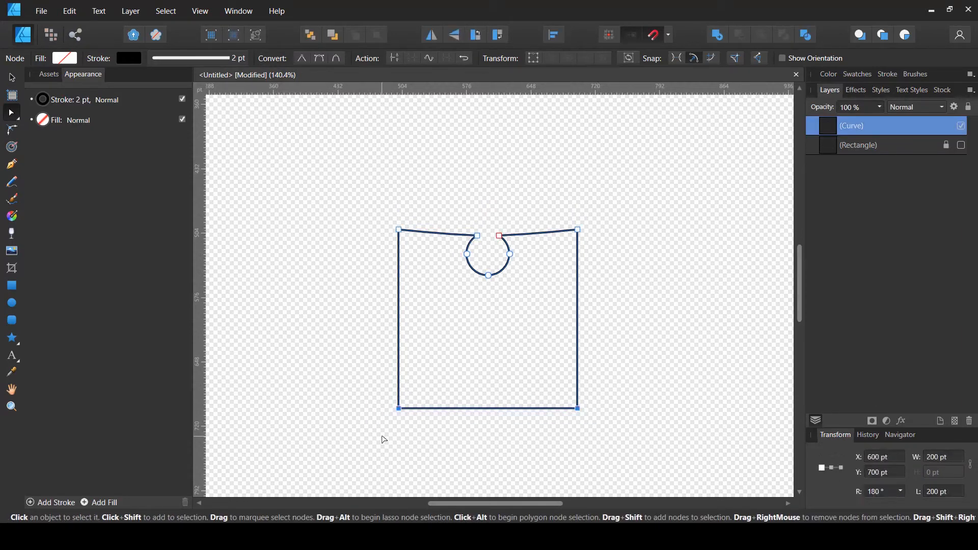
key(Delete)
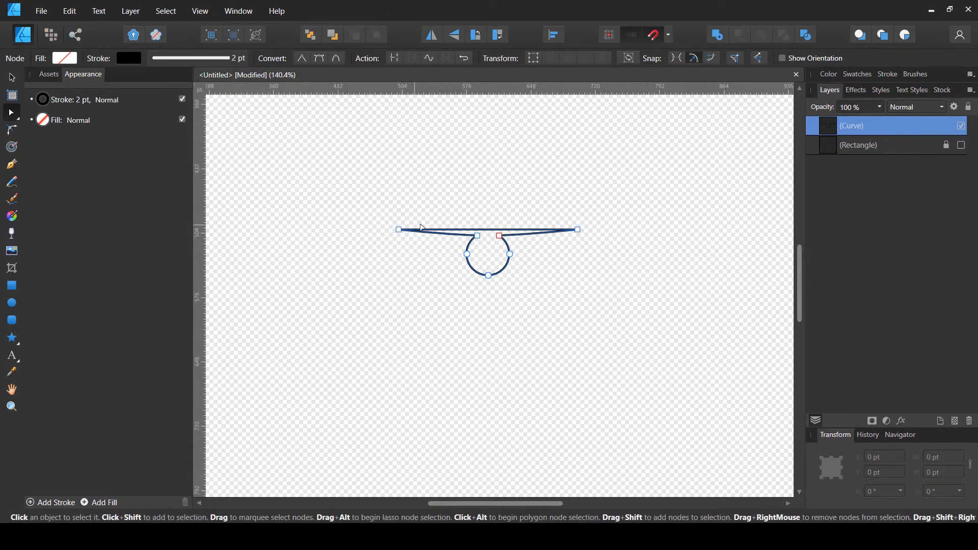
Break the curve at the top-right corner node
click(578, 230)
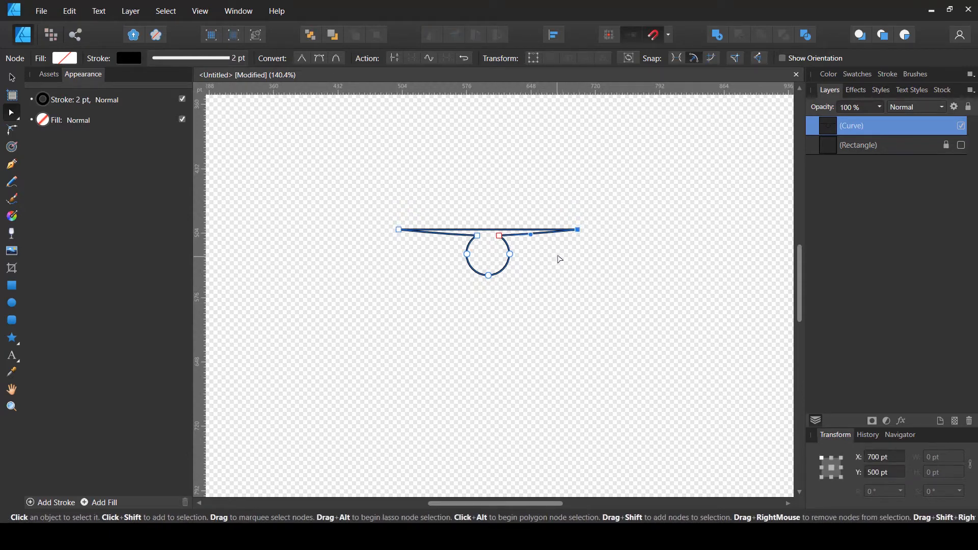
click(557, 258)
click(577, 233)
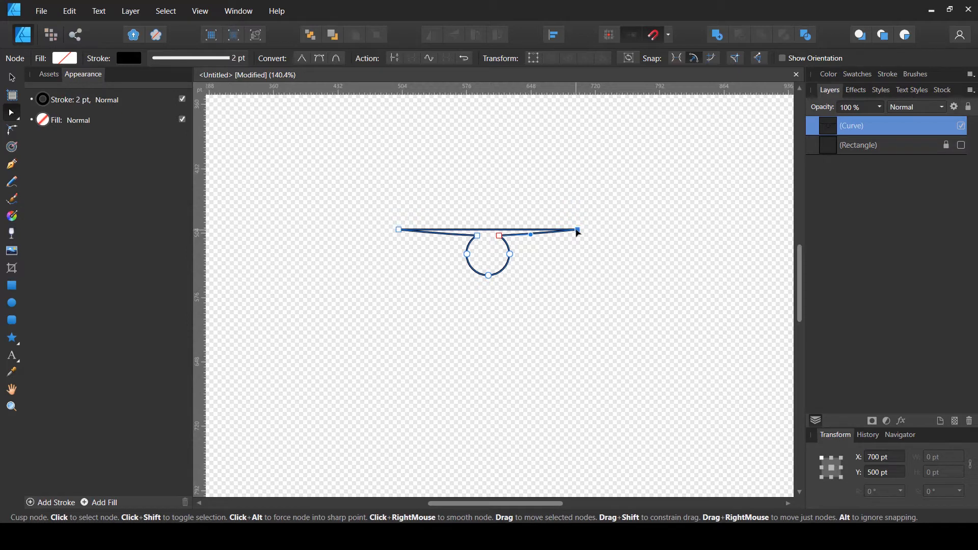
click(396, 60)
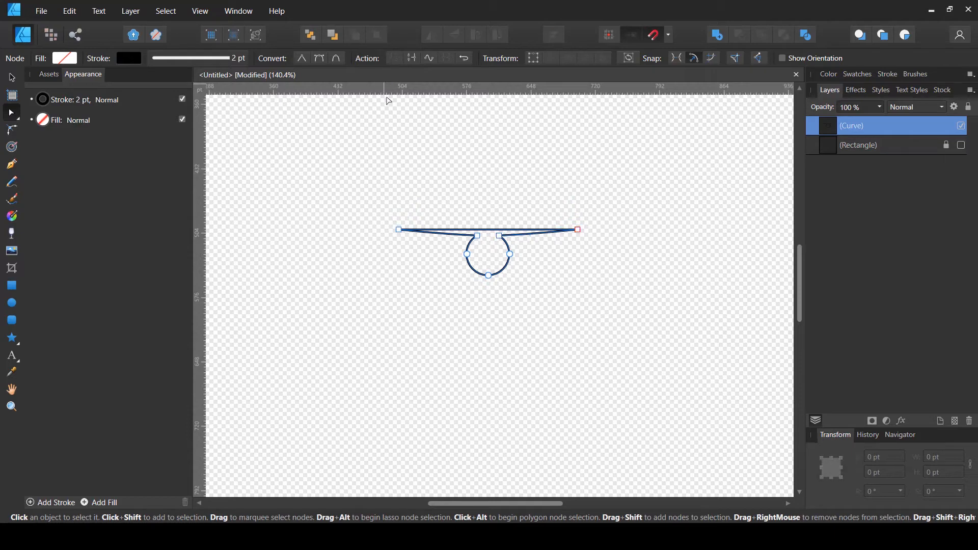
click(628, 207)
click(579, 231)
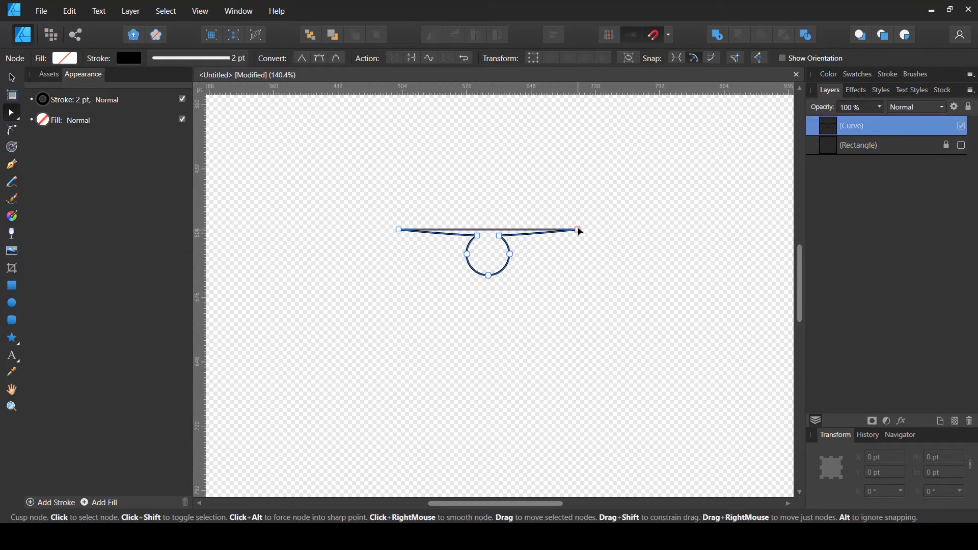
mouse_move(578, 230)
mouse_down()
mouse_move(580, 209)
mouse_move(578, 238)
mouse_up()
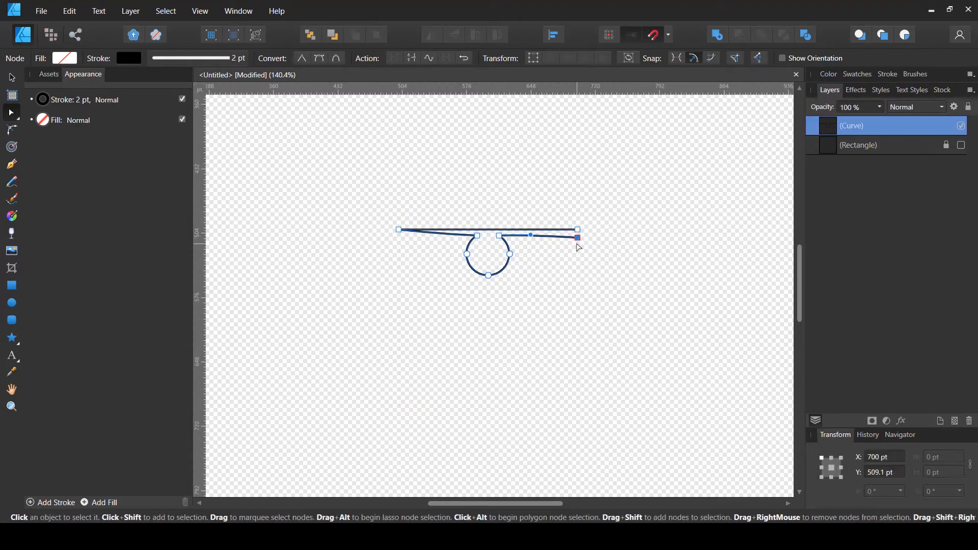
key(ctrl+z)
Zoom in and drag the broken endpoint on the top edge up and outward to about X 704 pt, Y 476 pt
click(563, 230)
click(18, 78)
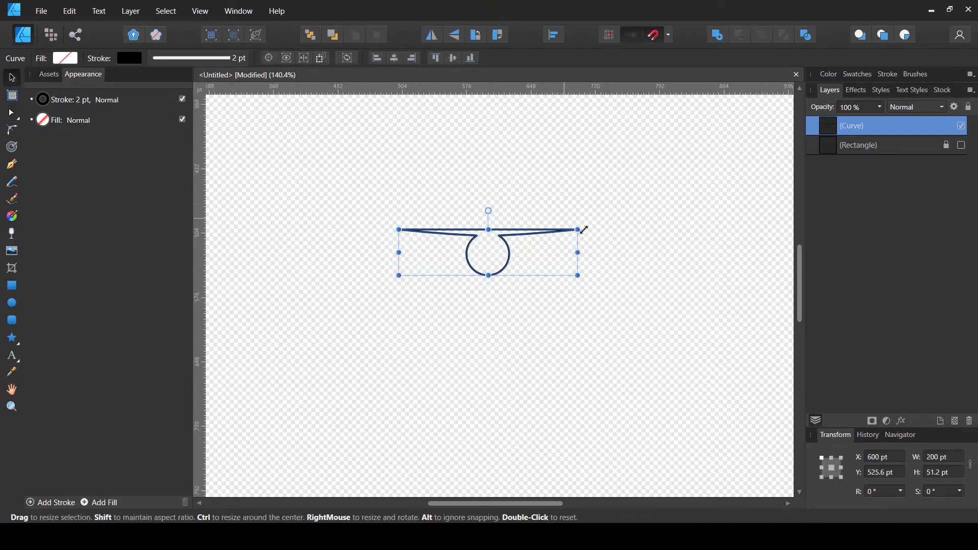
scroll(579, 231, up, 6)
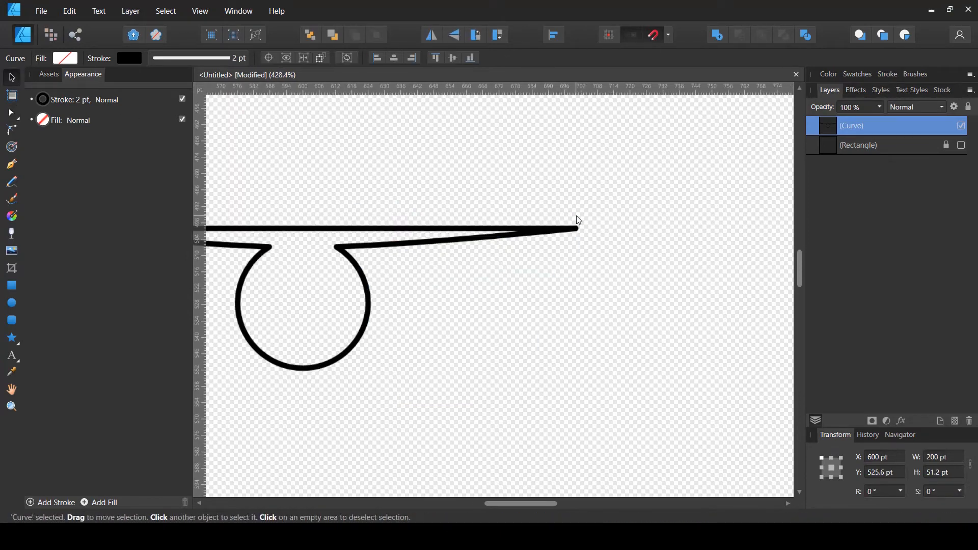
click(12, 113)
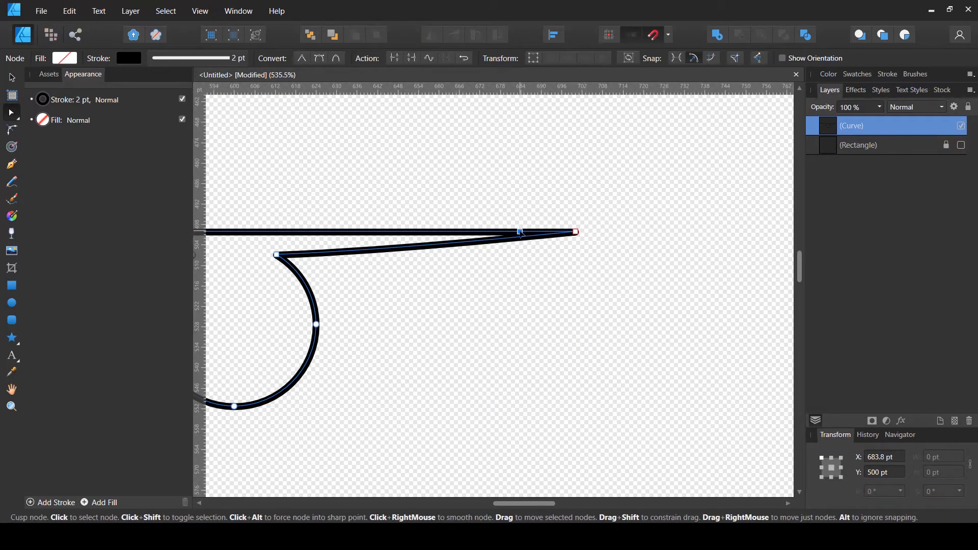
drag(520, 232, 591, 154)
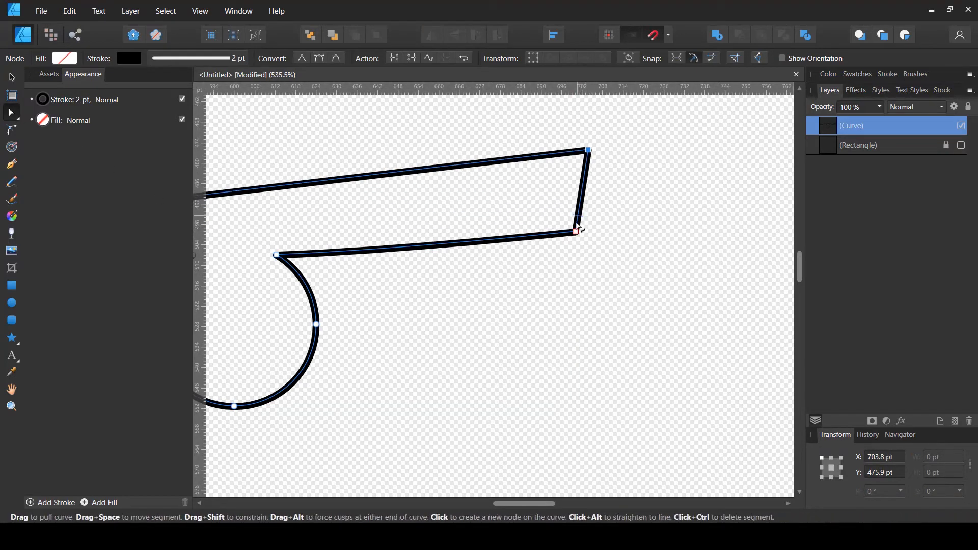
Delete the lower node of the short right-hand segment on the broken curve
drag(576, 232, 647, 168)
click(552, 235)
click(575, 232)
key(Delete)
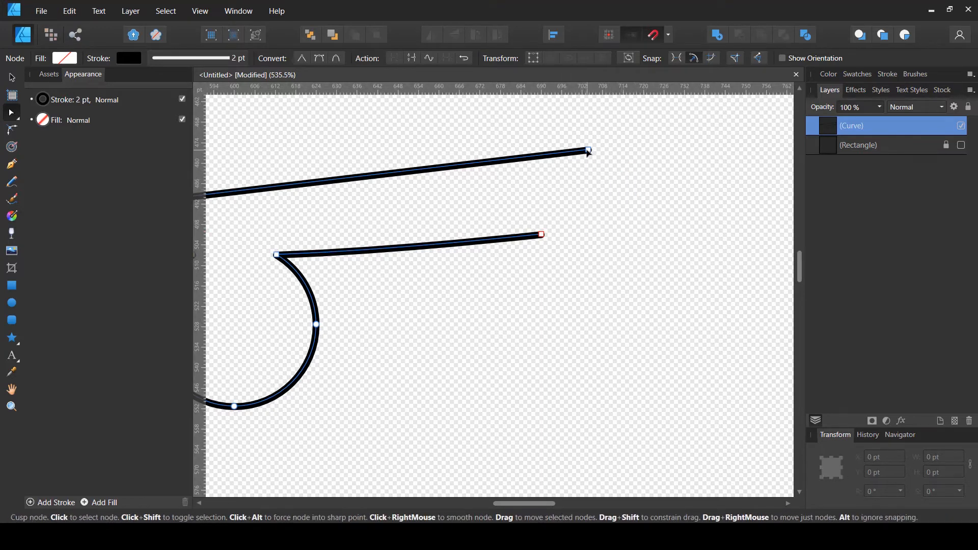
Delete the top-right endpoint to remove the extra upper line, leaving only the notched edge
click(588, 150)
key(Delete)
scroll(572, 179, down, 3)
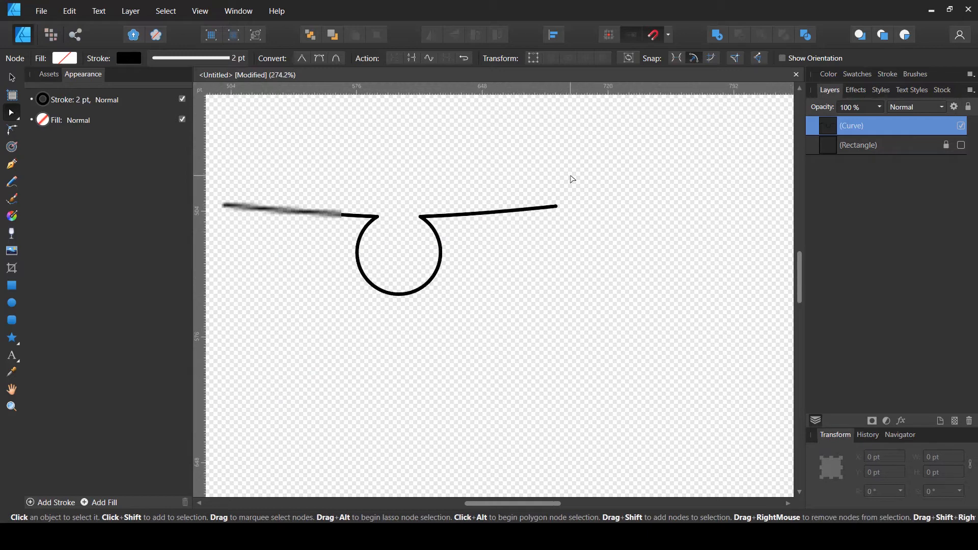
scroll(572, 179, up, 2)
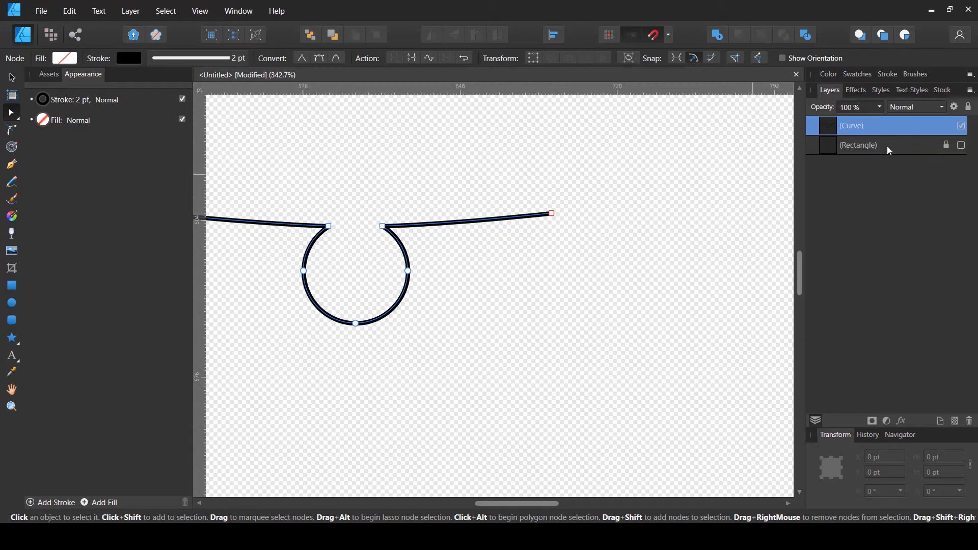
Show the locked rectangle layer for reference
click(825, 152)
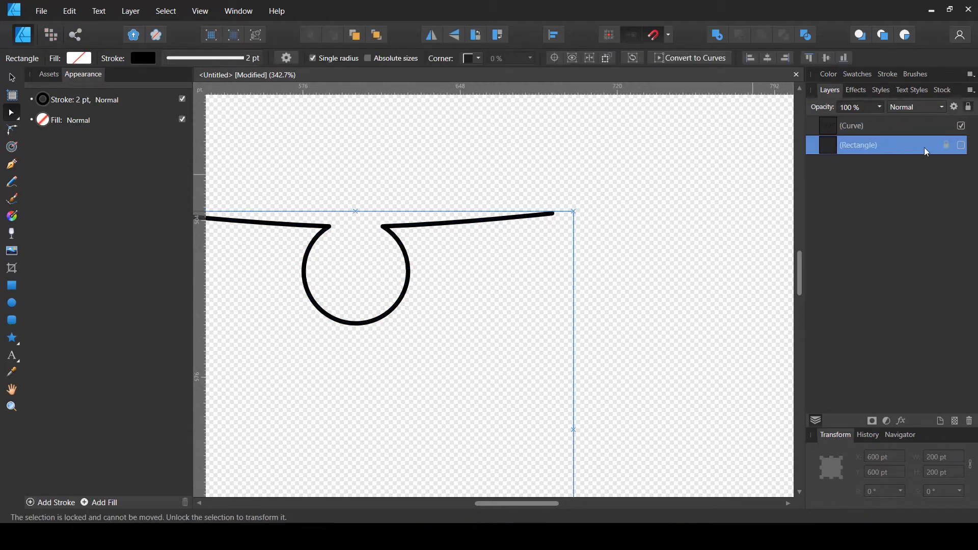
click(962, 145)
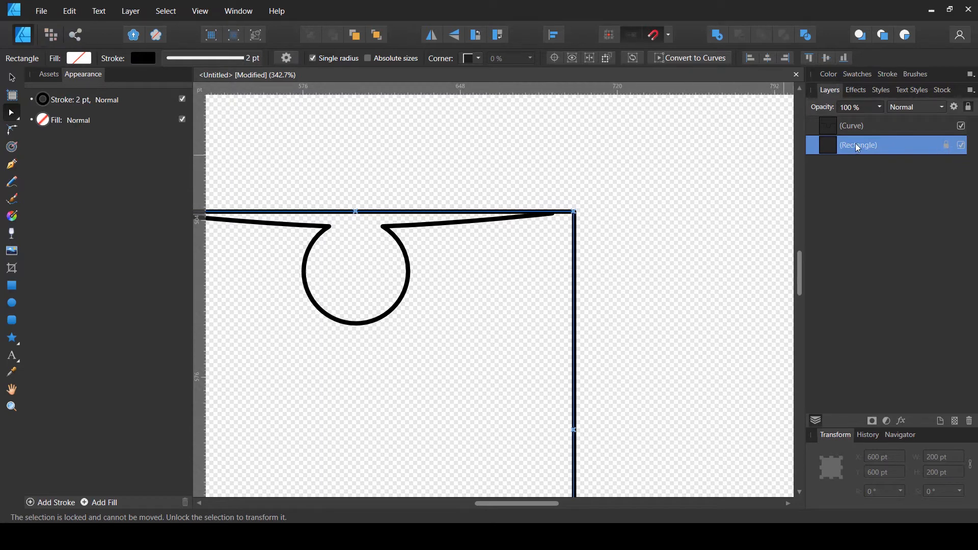
Move the notched curve's right endpoint onto the rectangle's top-right corner at X 700 pt, Y 500 pt
click(841, 131)
click(552, 213)
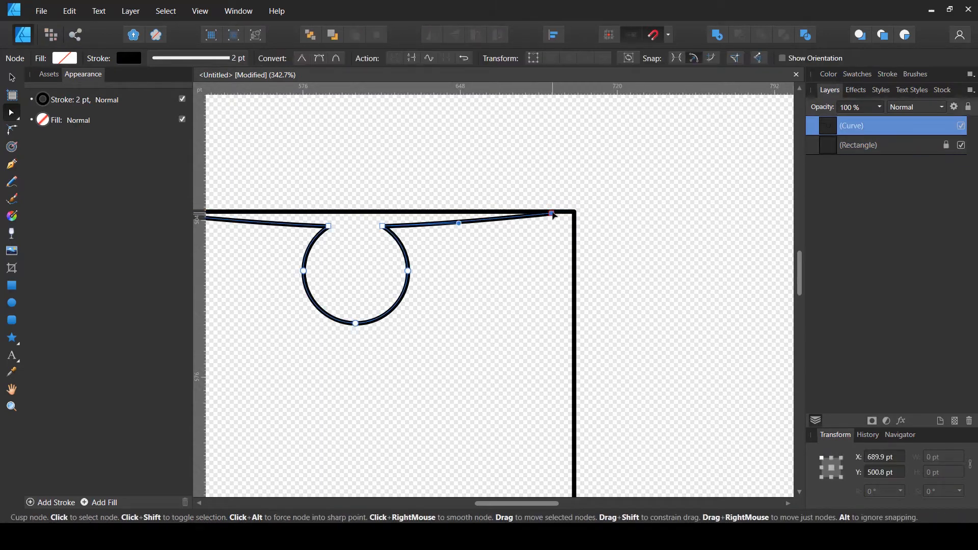
drag(553, 214, 574, 214)
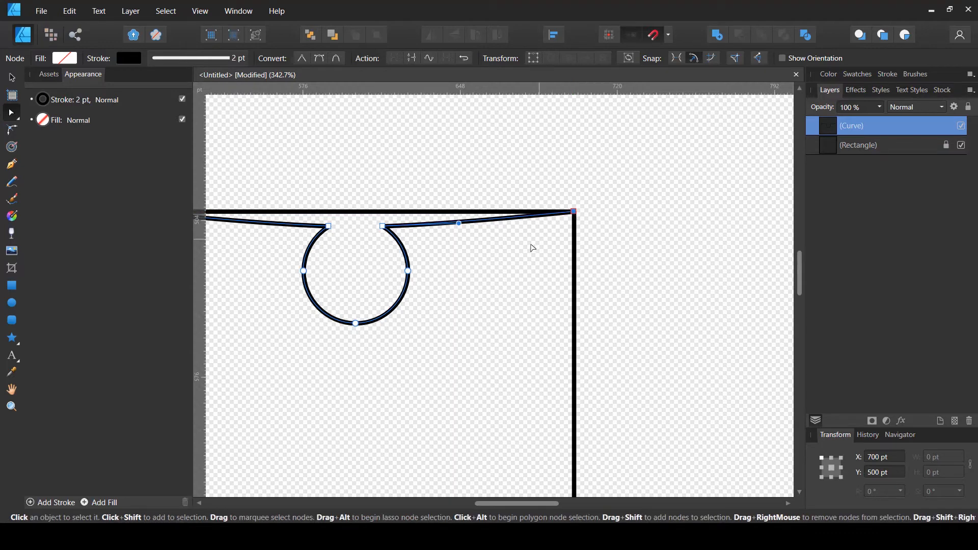
scroll(532, 248, down, 2)
click(550, 184)
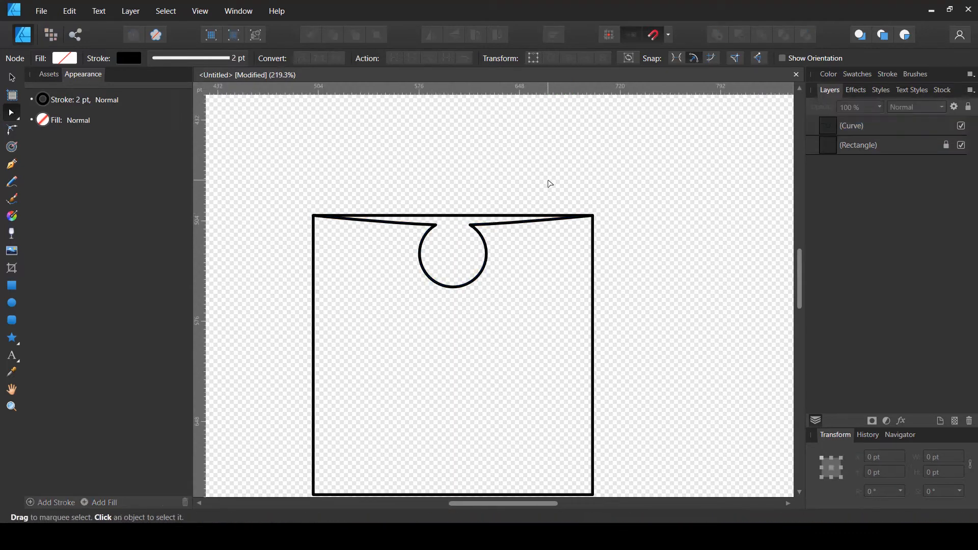
Hide the rectangle layer and duplicate the notched curve
click(961, 146)
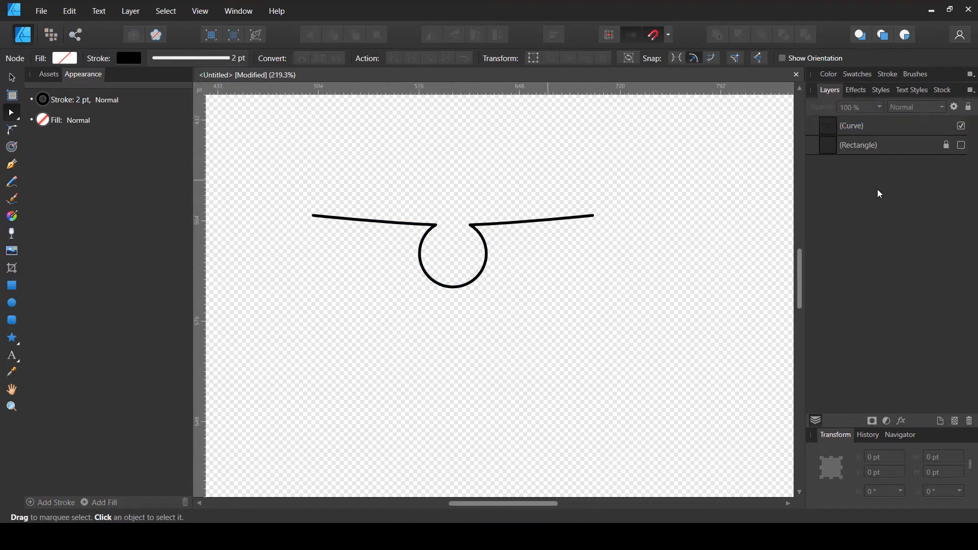
click(850, 130)
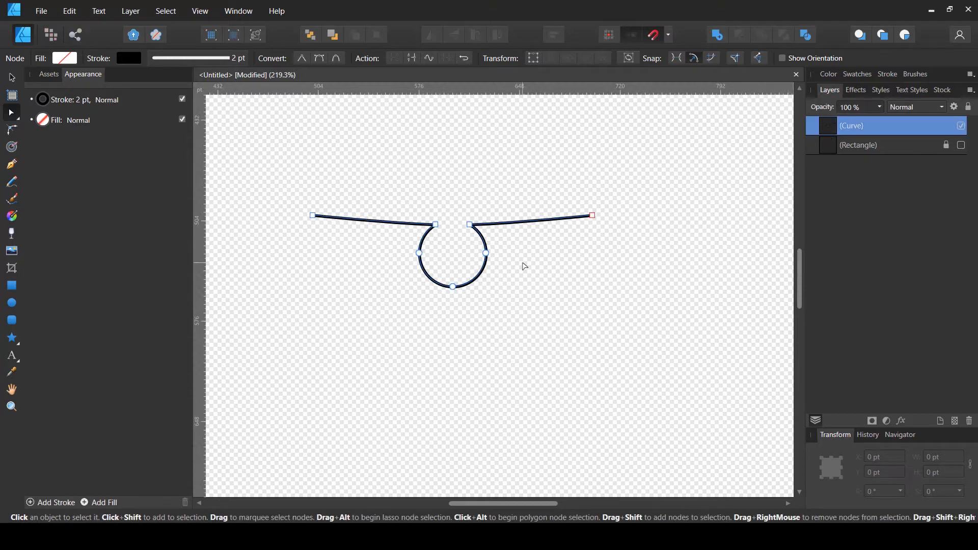
scroll(524, 266, down, 2)
scroll(525, 265, down, 1)
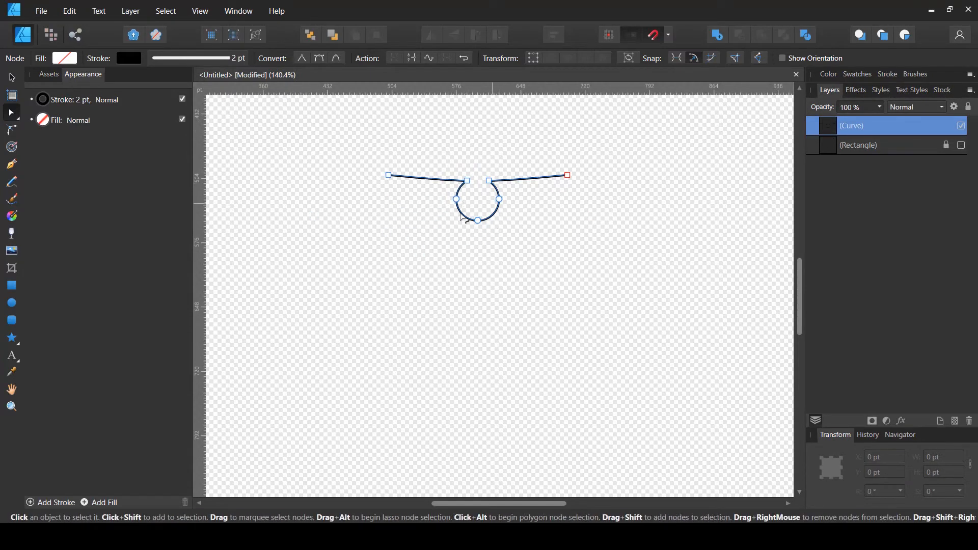
key(v)
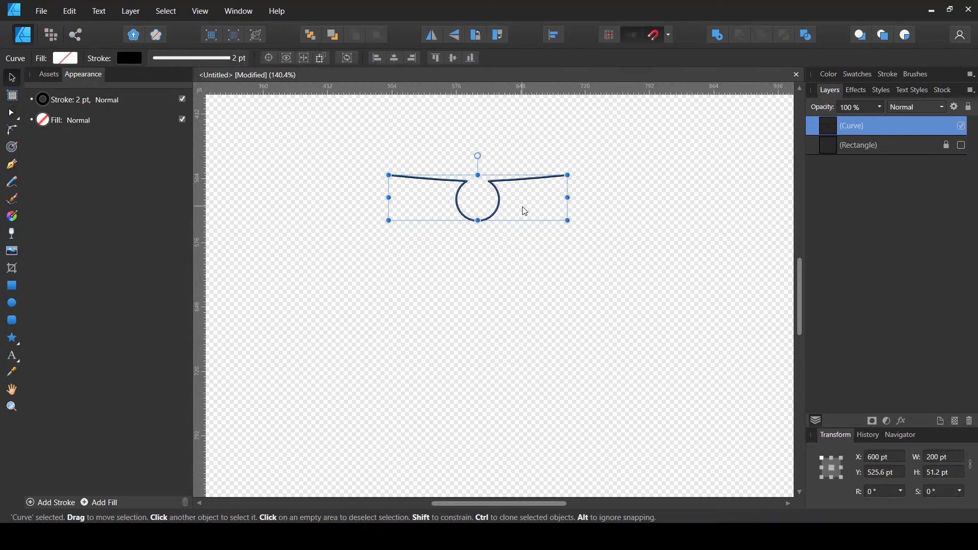
key(ctrl+j)
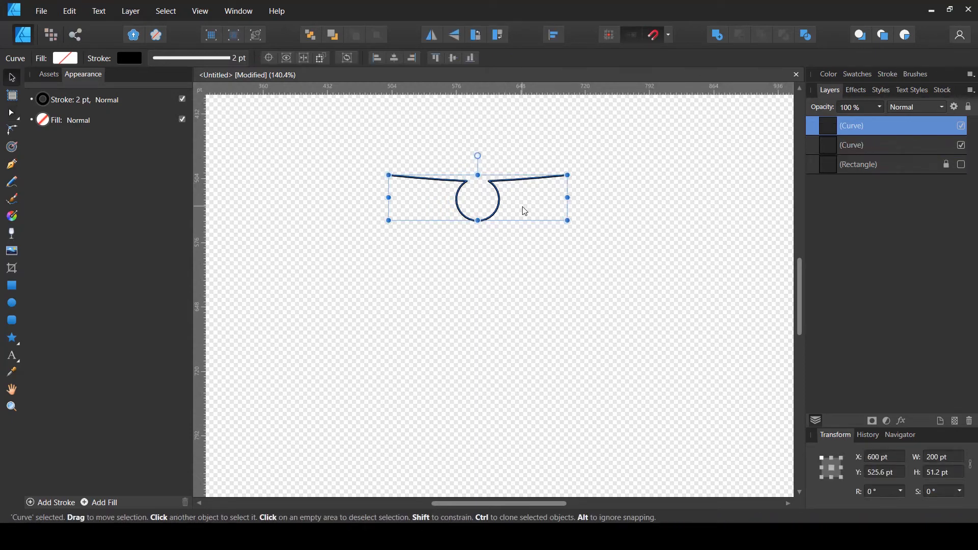
Show the rectangle again and move the duplicate curve down below the square
click(962, 165)
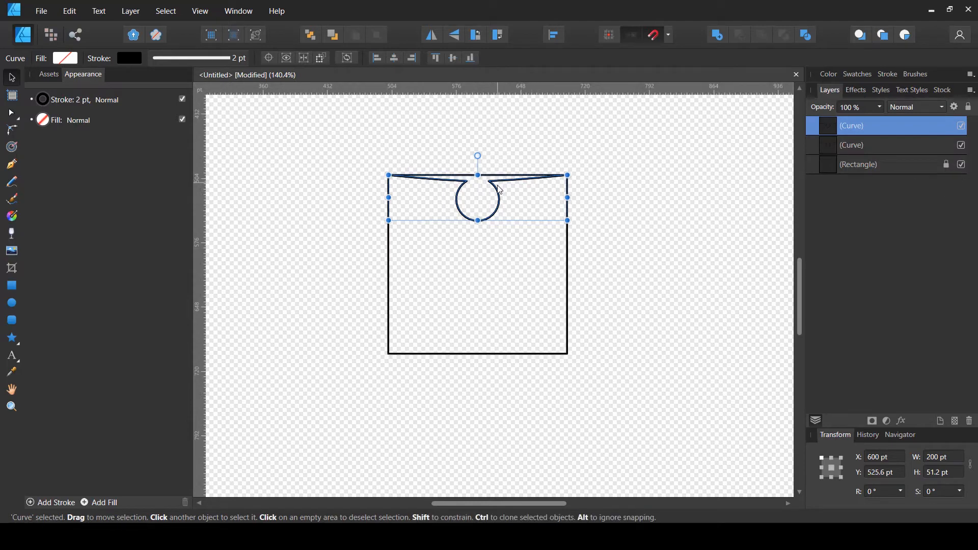
drag(499, 192, 506, 373)
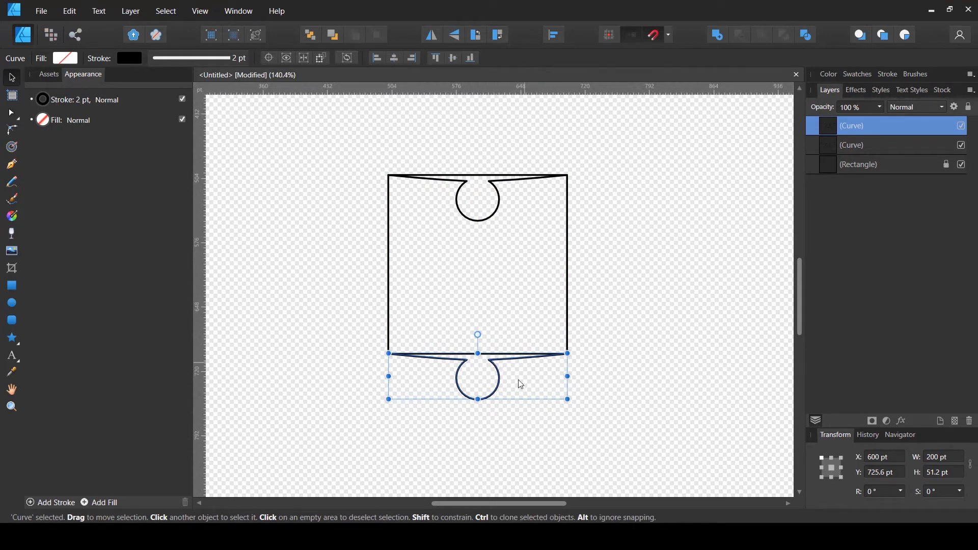
Flip the duplicate curve vertically and move it onto the square's bottom edge at Y 674.4 pt
click(454, 34)
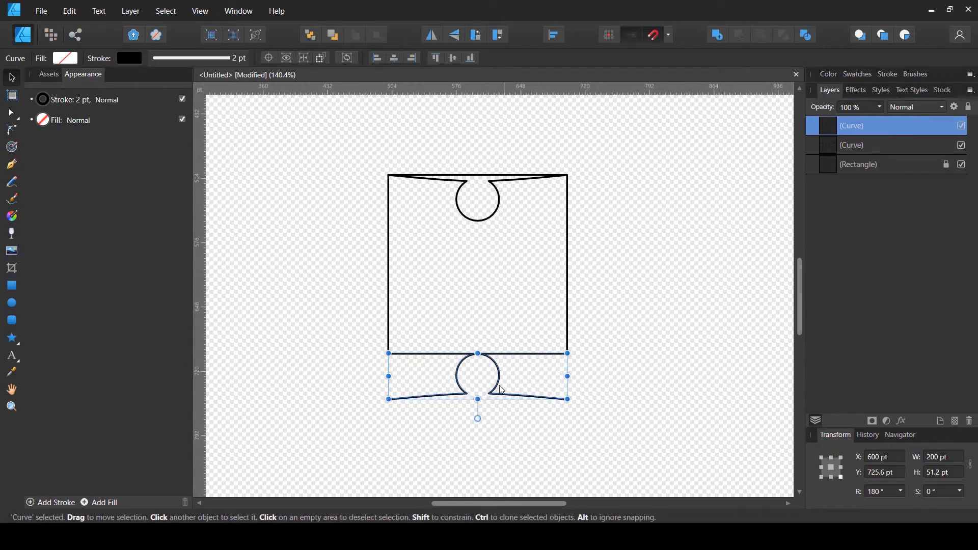
drag(498, 393, 505, 350)
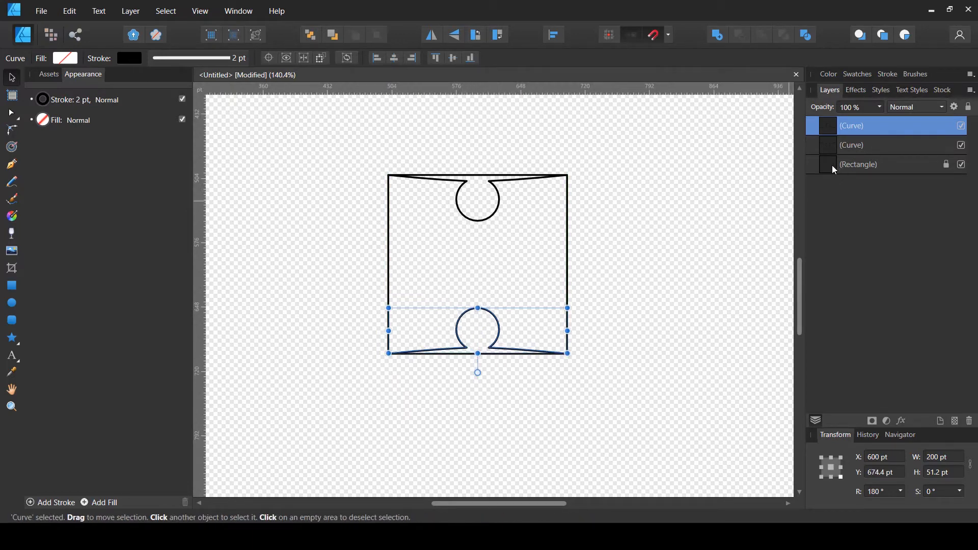
click(613, 328)
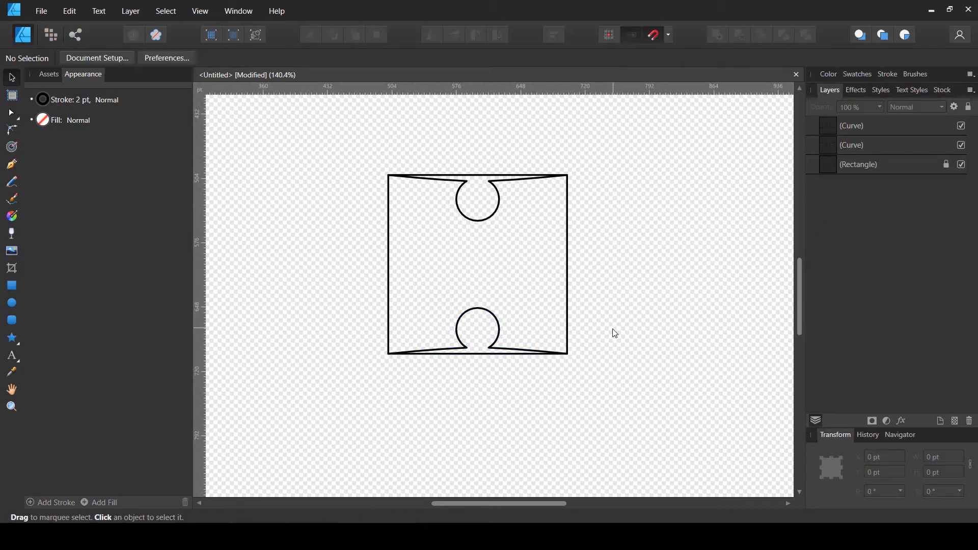
Duplicate both notched curves and rotate the copies -90° to form the left and right edges
click(857, 147)
shift+click(839, 123)
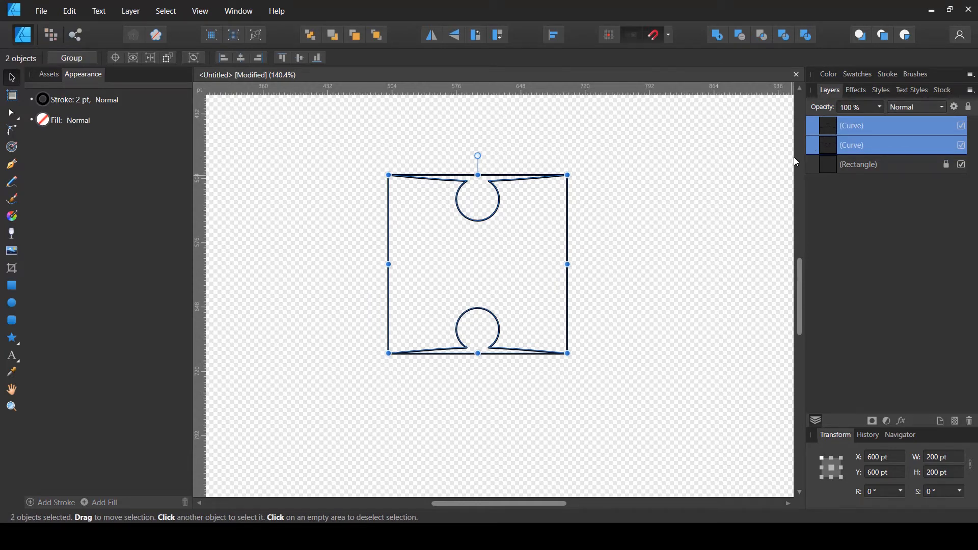
key(ctrl+j)
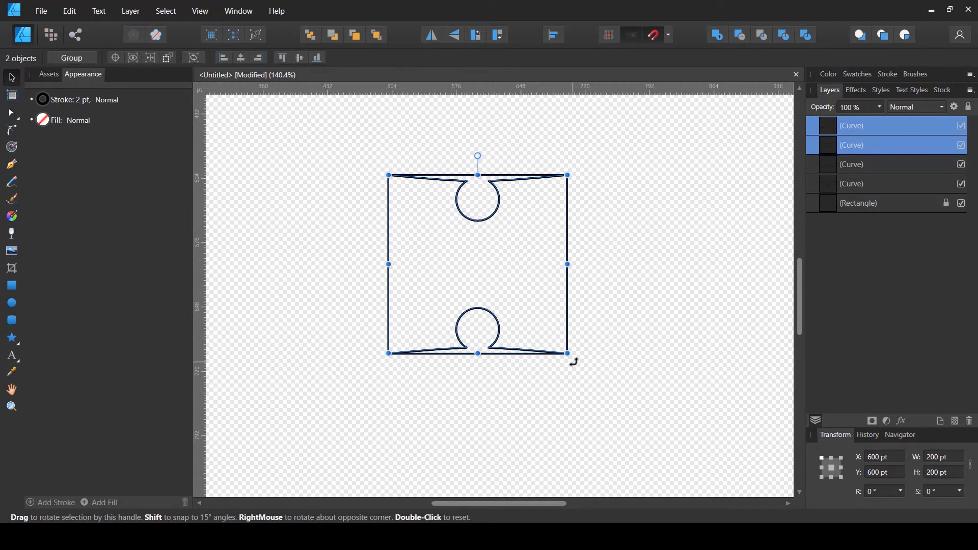
drag(574, 360, 317, 432)
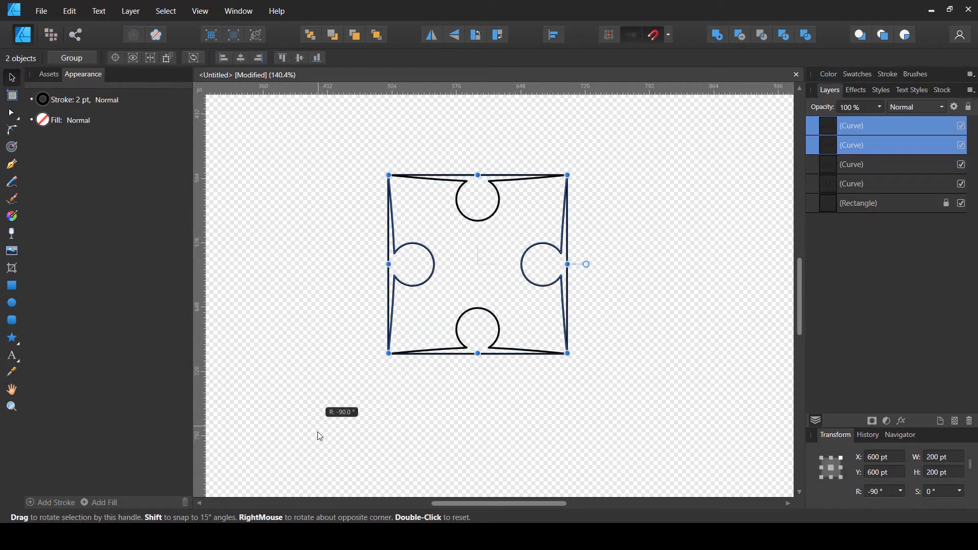
click(636, 292)
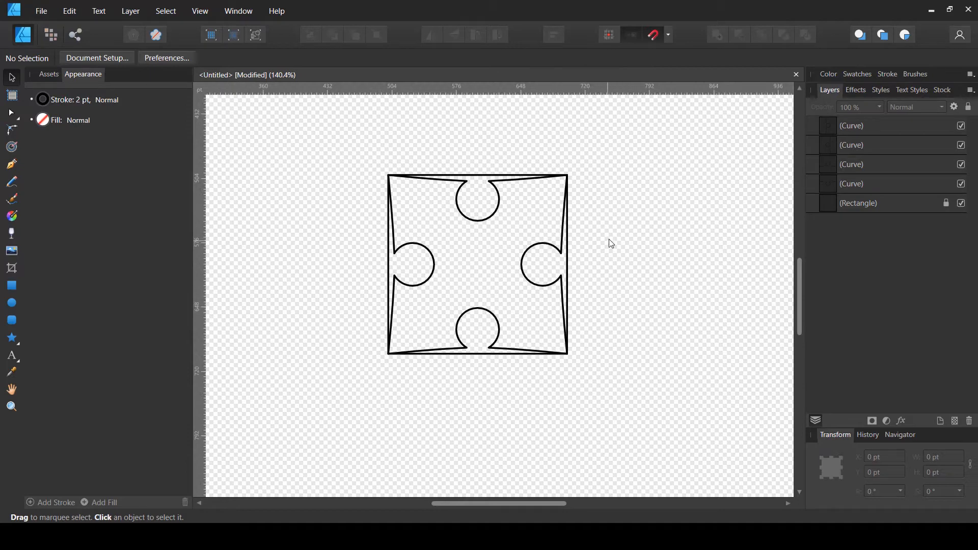
Move the right-side curve outward to X 725.6 pt so its tab sticks out
click(525, 263)
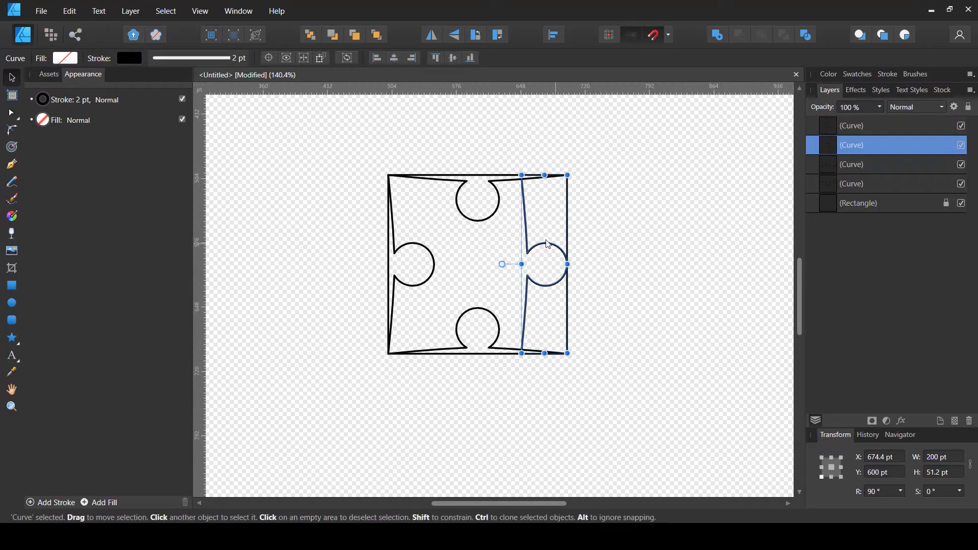
drag(537, 248, 583, 248)
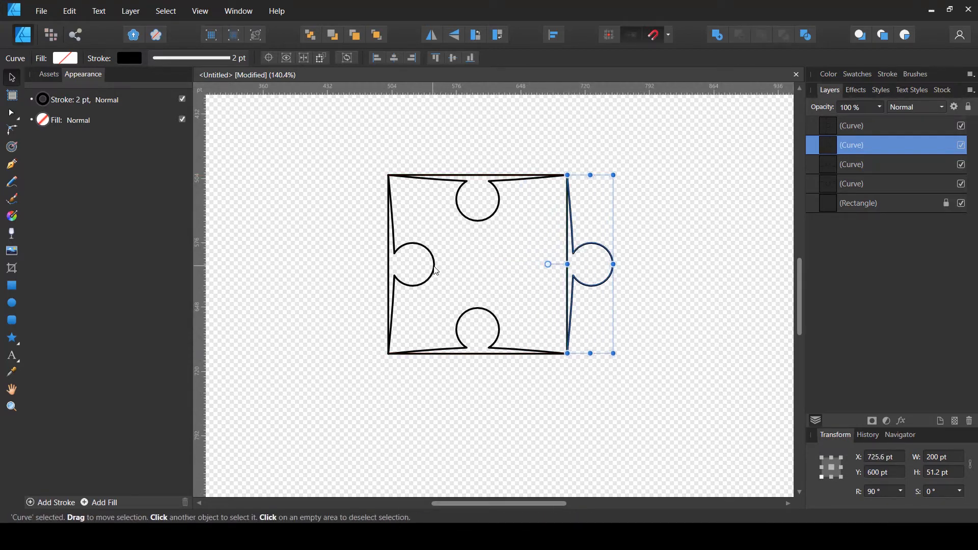
Flip the left-side curve horizontally and move it outward to X 474.4 pt
click(436, 271)
click(431, 35)
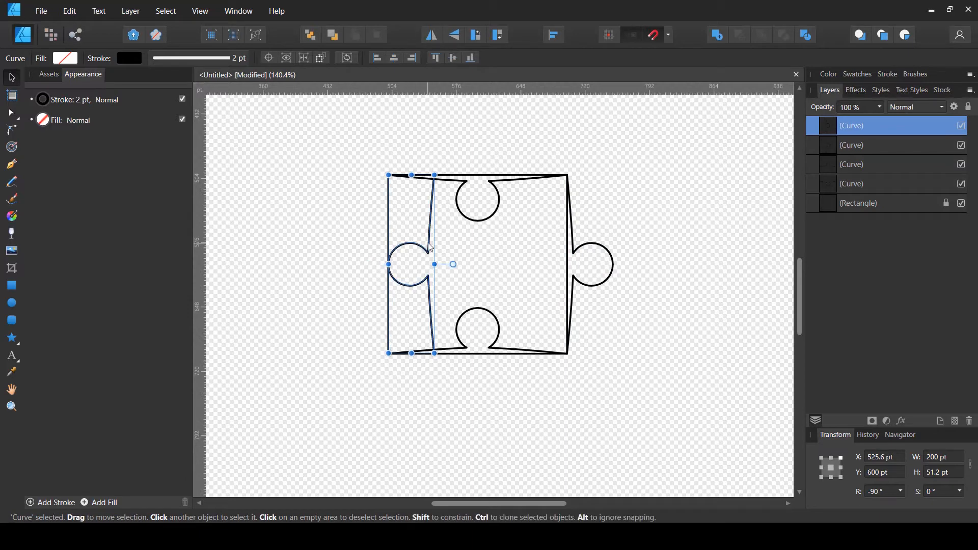
drag(431, 248, 391, 248)
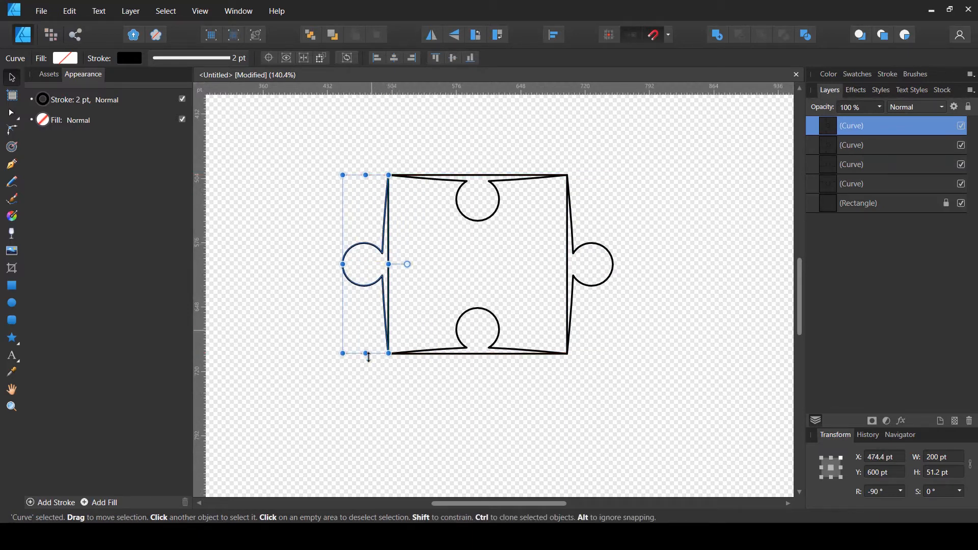
click(388, 366)
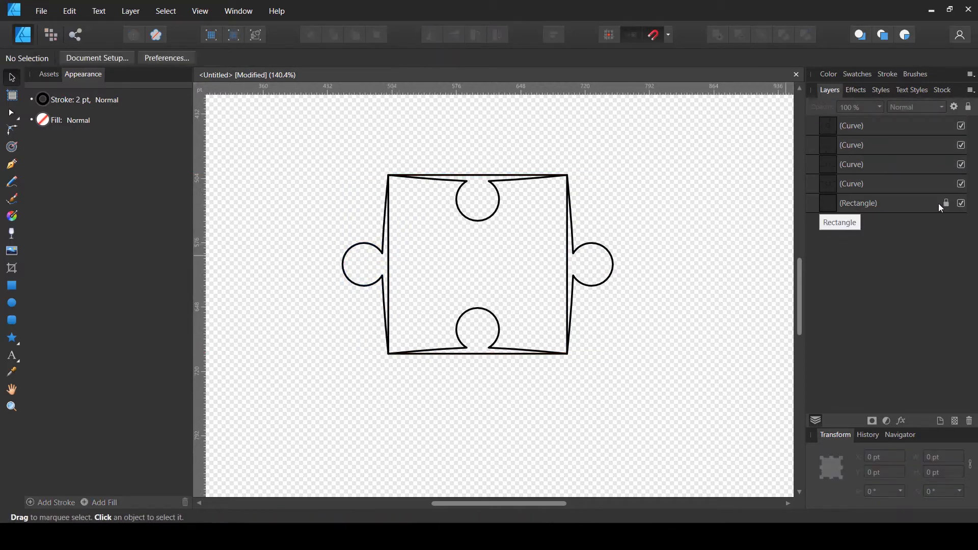
Hide the rectangle layer to preview the puzzle piece outline
click(961, 204)
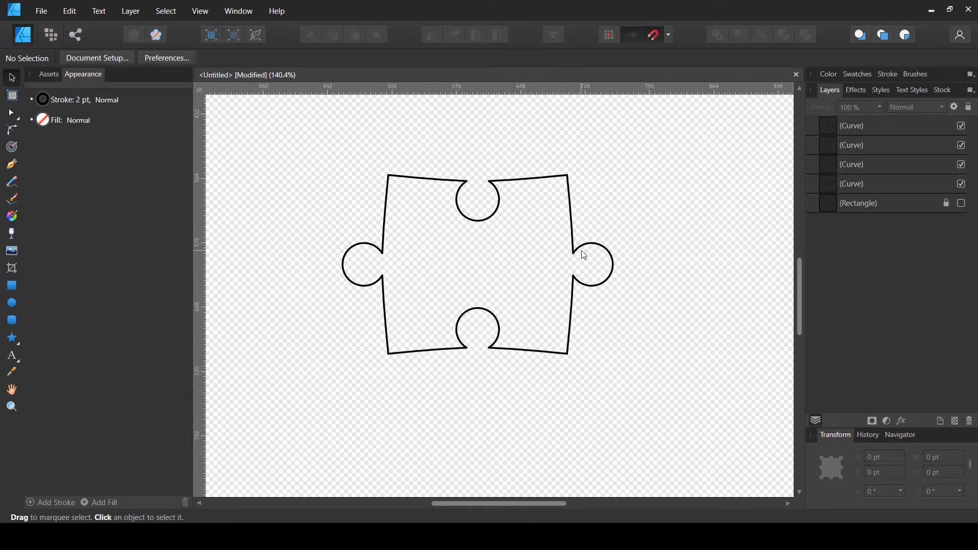
scroll(584, 255, down, 5)
scroll(589, 240, up, 5)
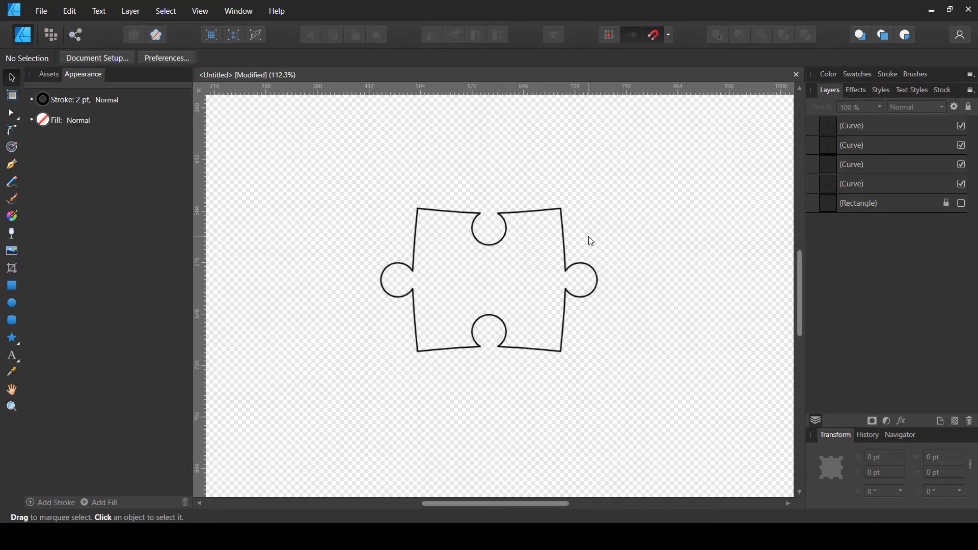
scroll(590, 241, up, 2)
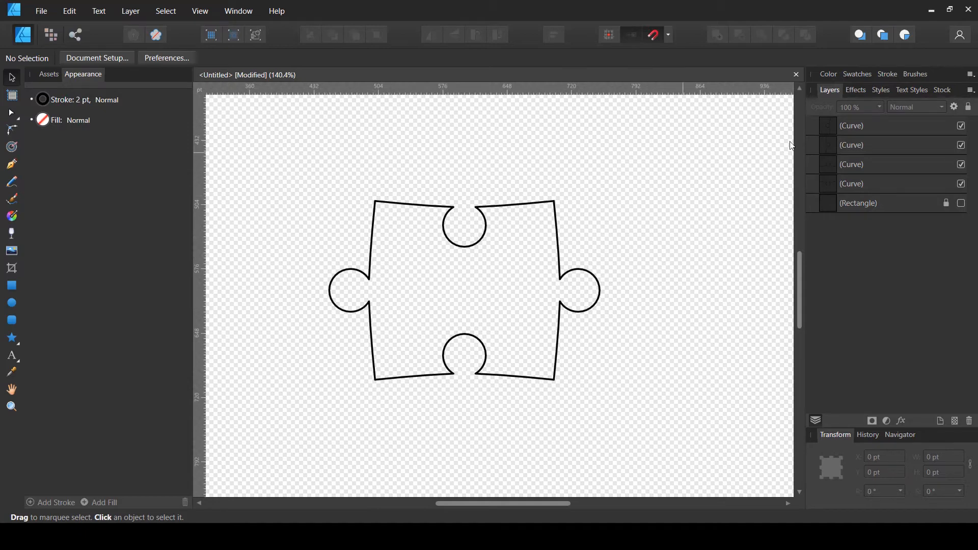
Examine each curve layer to identify which edge of the piece it holds
click(853, 135)
click(852, 145)
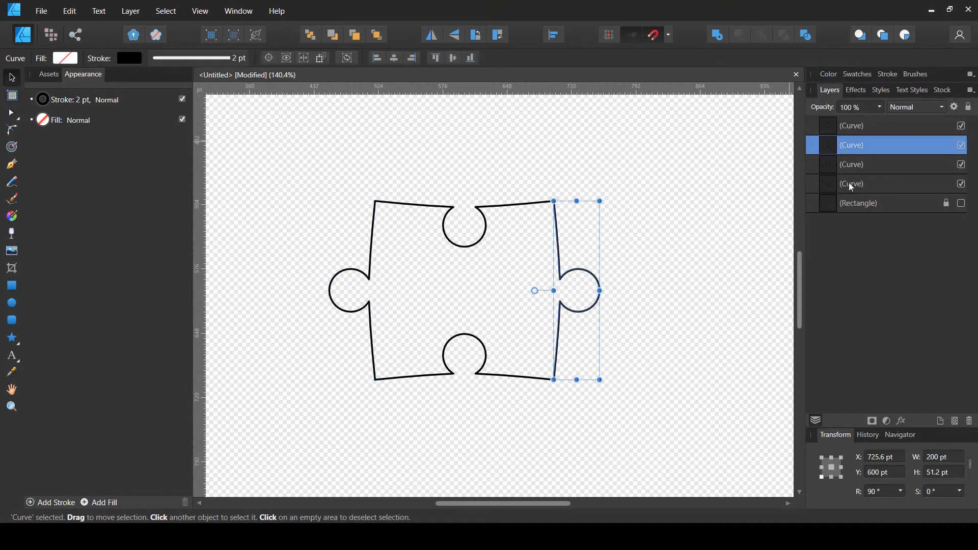
click(850, 184)
click(849, 165)
click(852, 145)
double_click(861, 143)
click(861, 127)
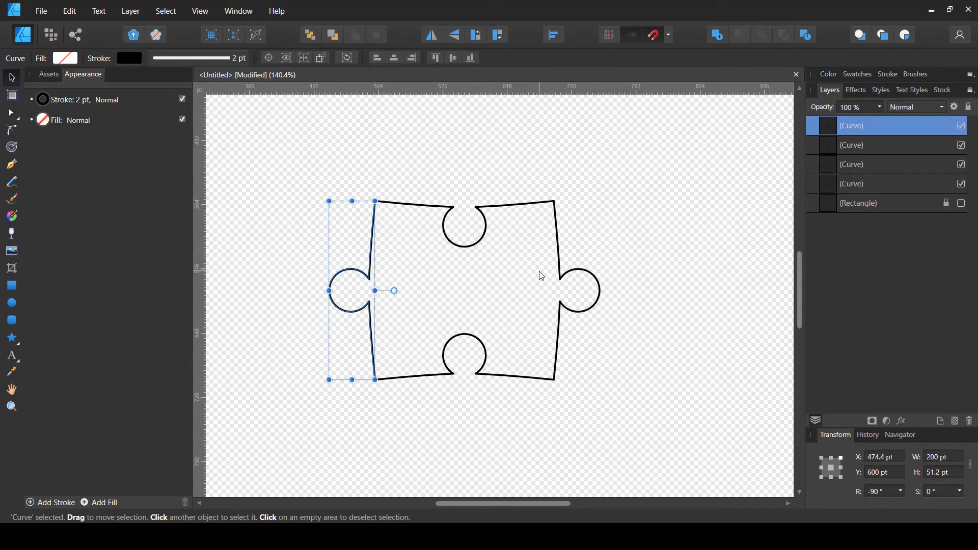
click(561, 184)
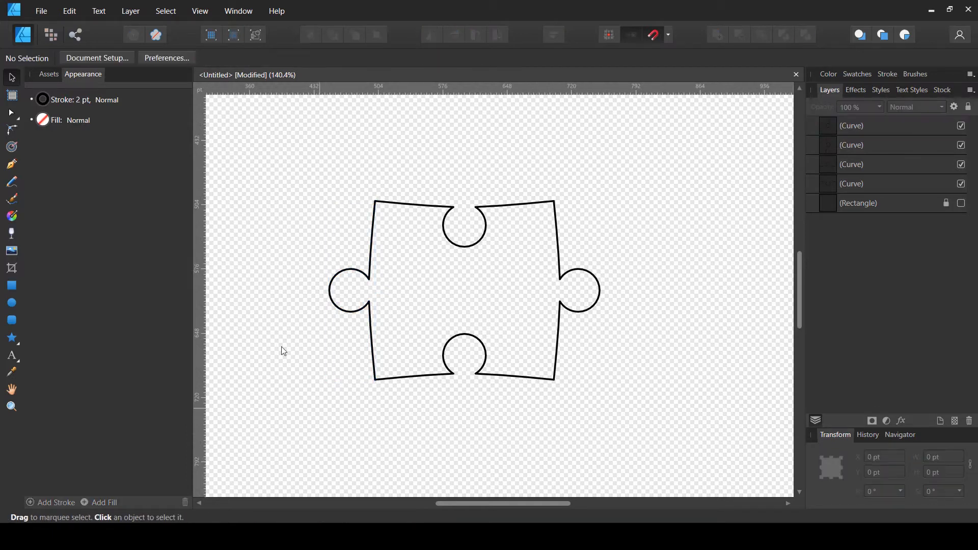
Join the top and right curves into one path at the piece's top-right corner
drag(566, 180, 533, 244)
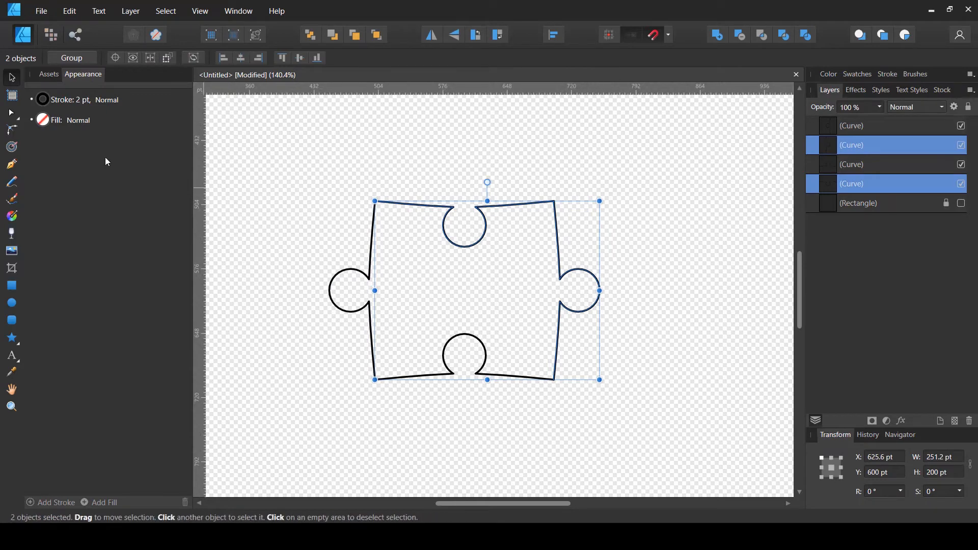
click(12, 113)
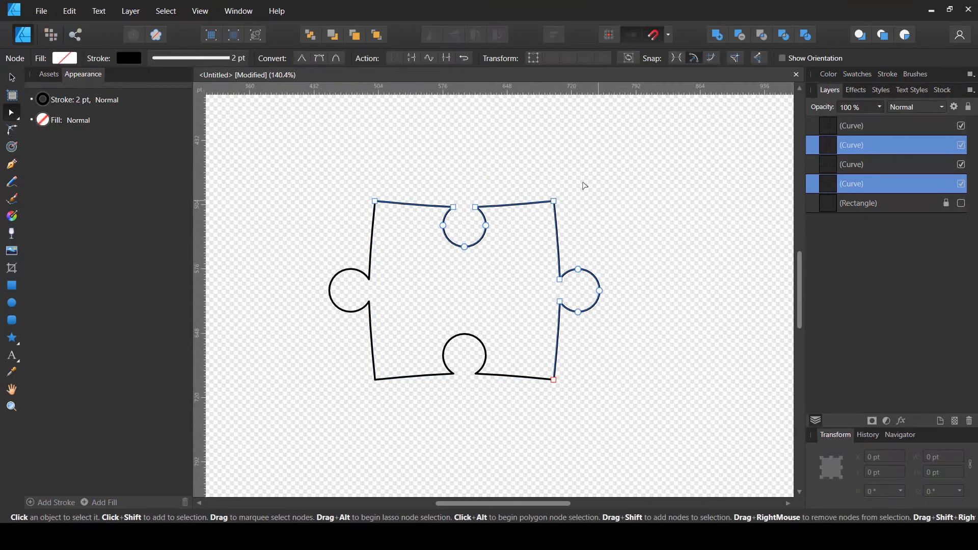
drag(583, 168, 540, 230)
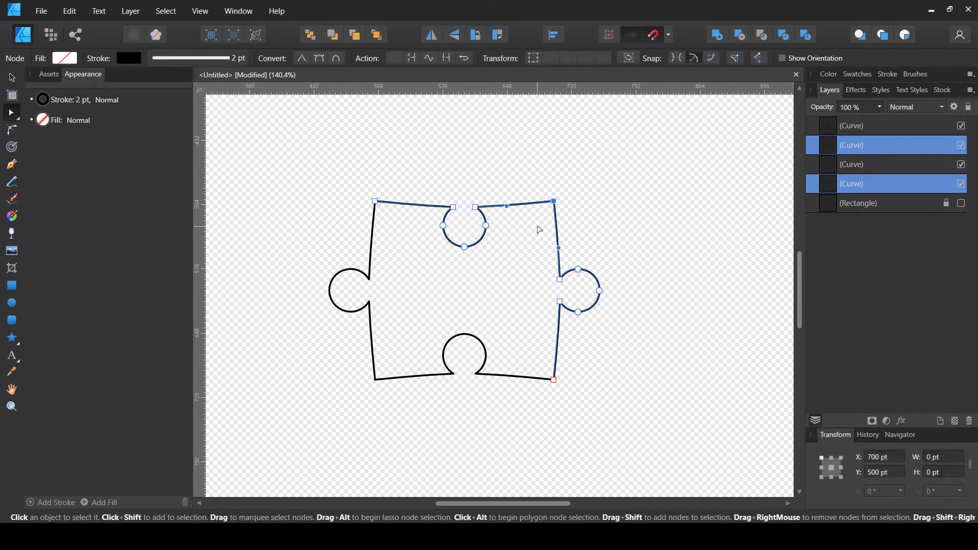
click(602, 164)
key(ctrl+z)
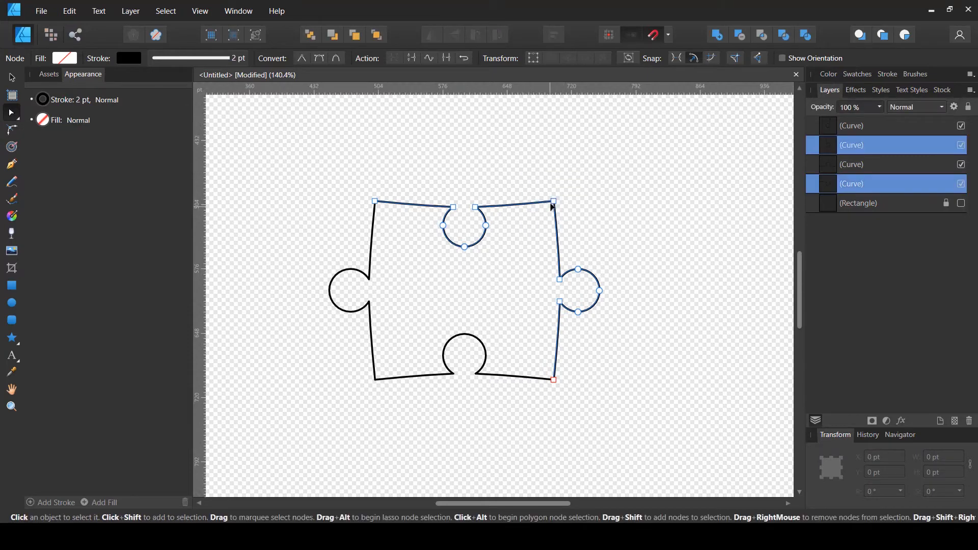
drag(571, 183, 535, 231)
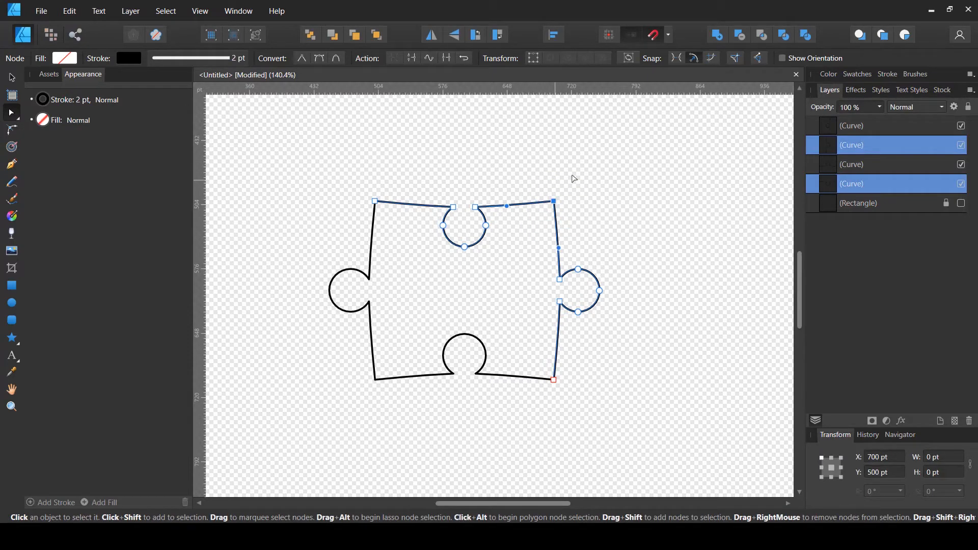
click(446, 57)
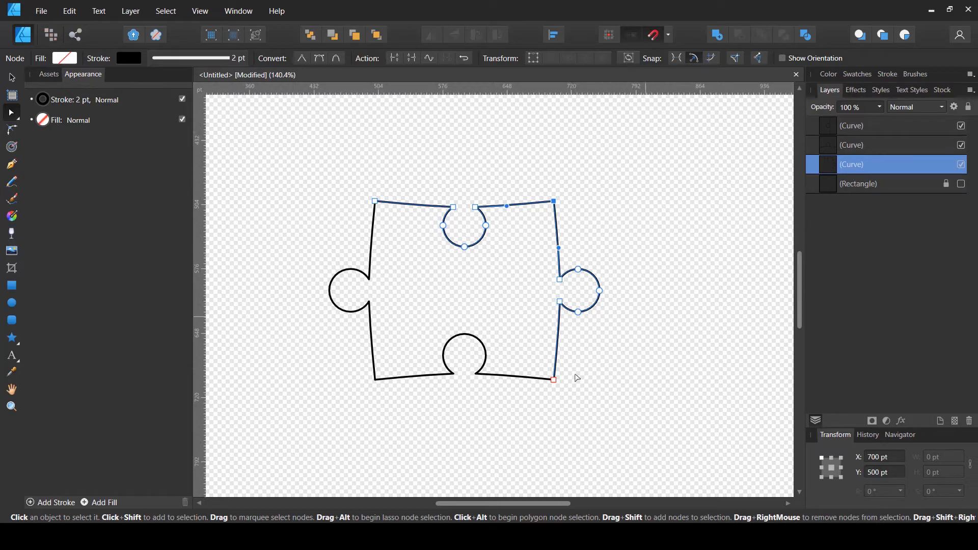
Join the bottom curve to the combined path at the bottom-right corner
drag(583, 363, 525, 420)
drag(586, 359, 506, 416)
shift+click(846, 148)
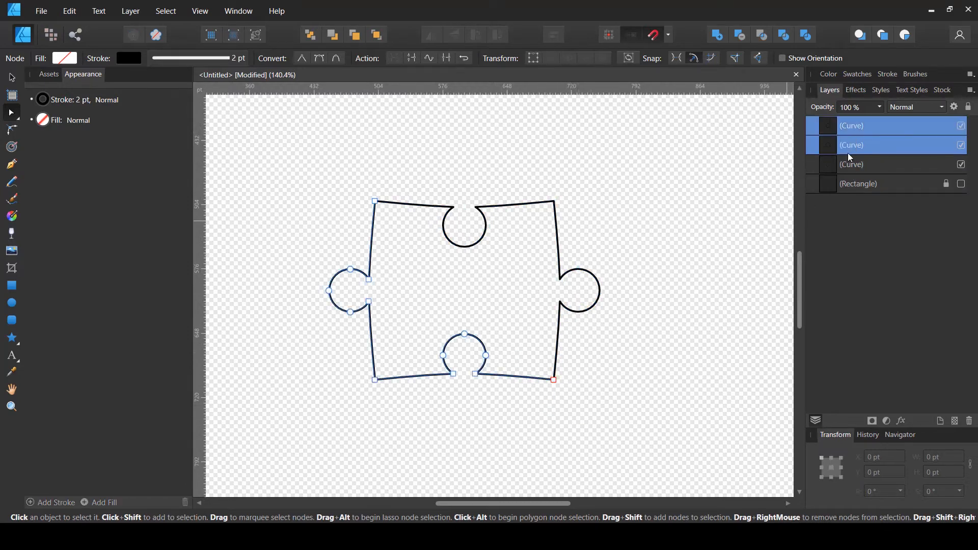
click(831, 149)
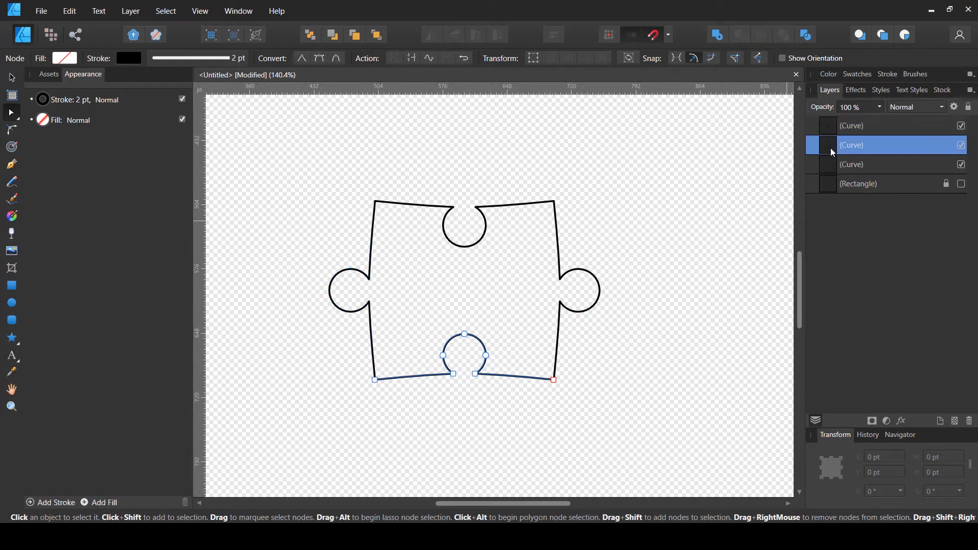
click(840, 168)
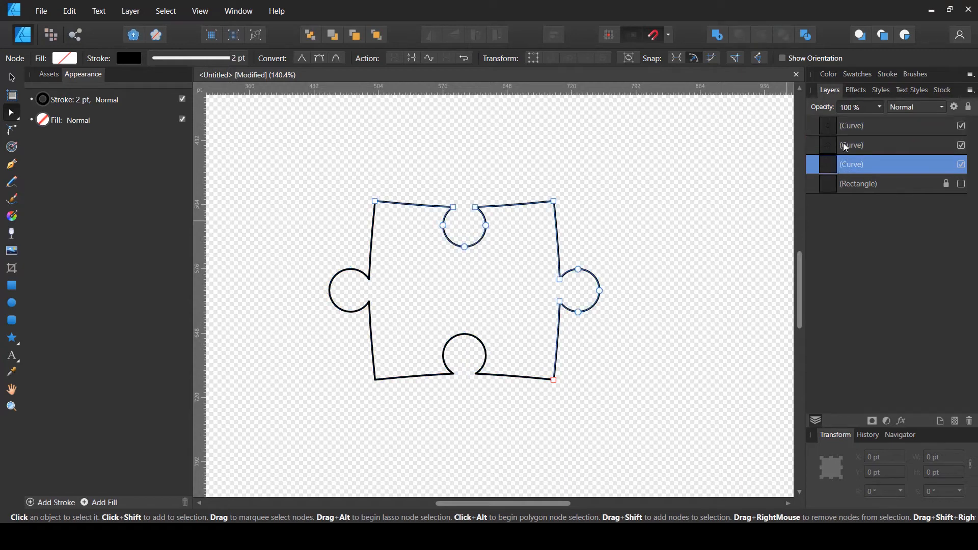
shift+click(839, 145)
drag(588, 359, 520, 430)
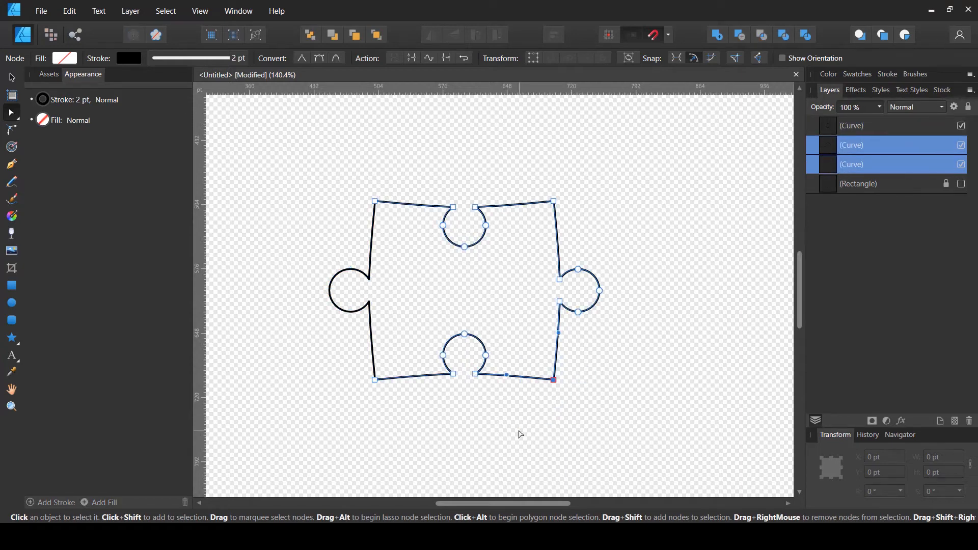
drag(580, 365, 521, 428)
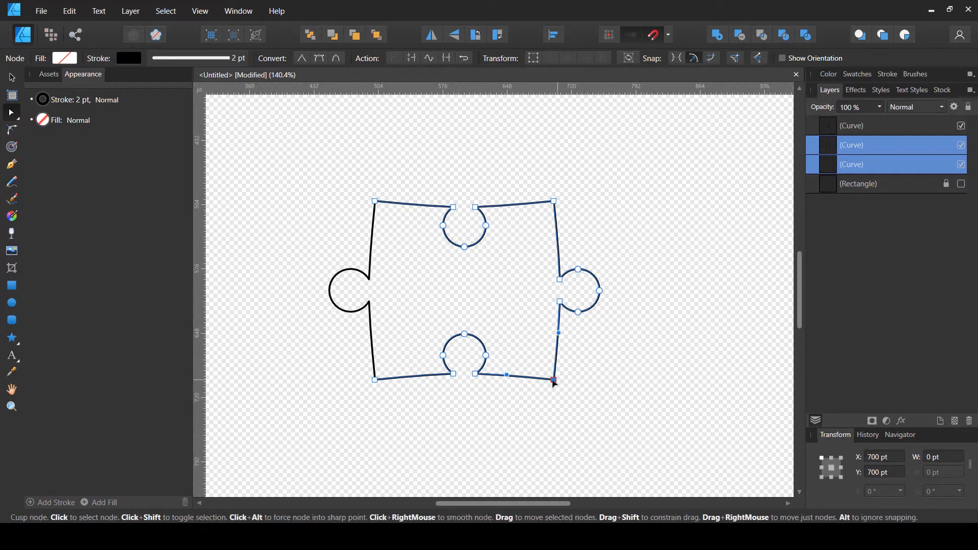
click(447, 60)
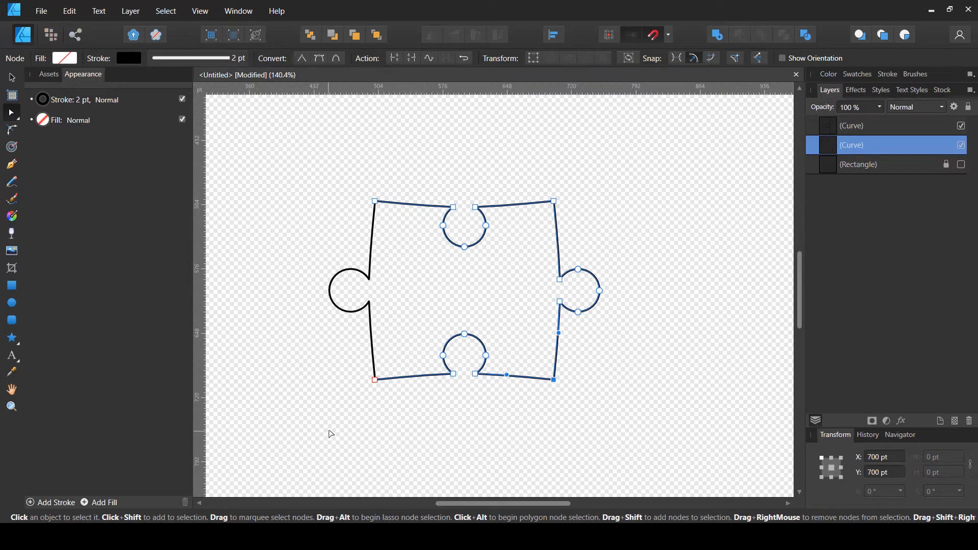
Join the left curve to the combined path at the bottom-left corner
drag(329, 431, 427, 345)
shift+click(837, 127)
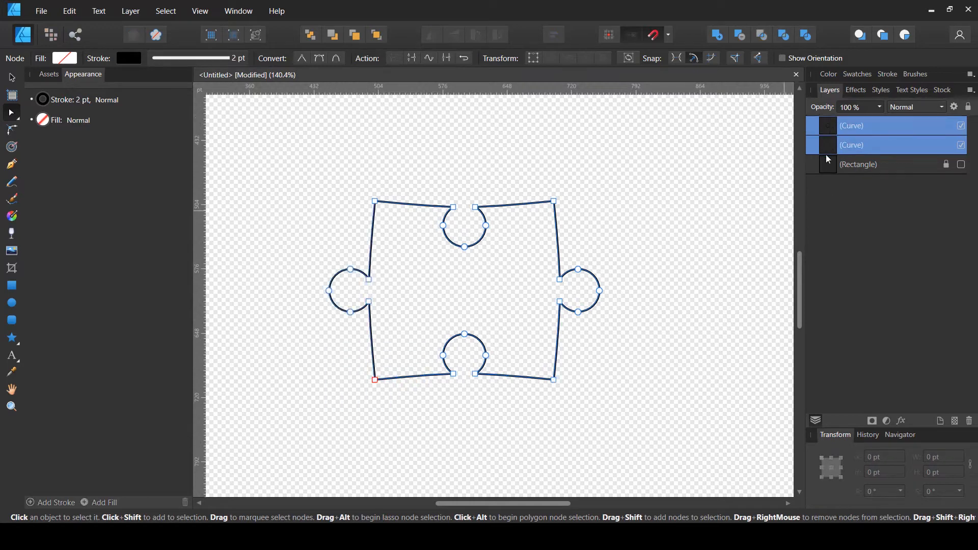
drag(346, 412, 400, 355)
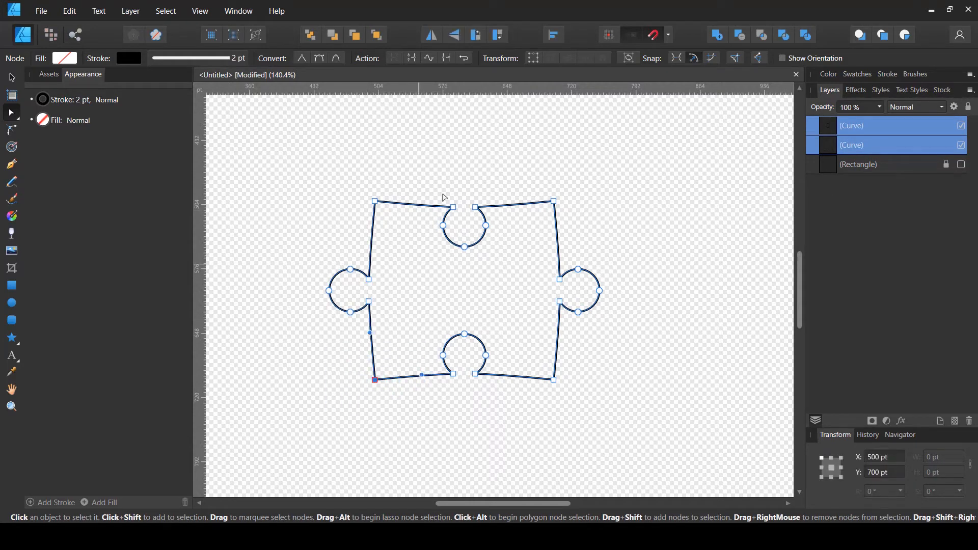
click(448, 60)
Join the two end nodes at the top-left corner to close the puzzle piece outline
click(379, 207)
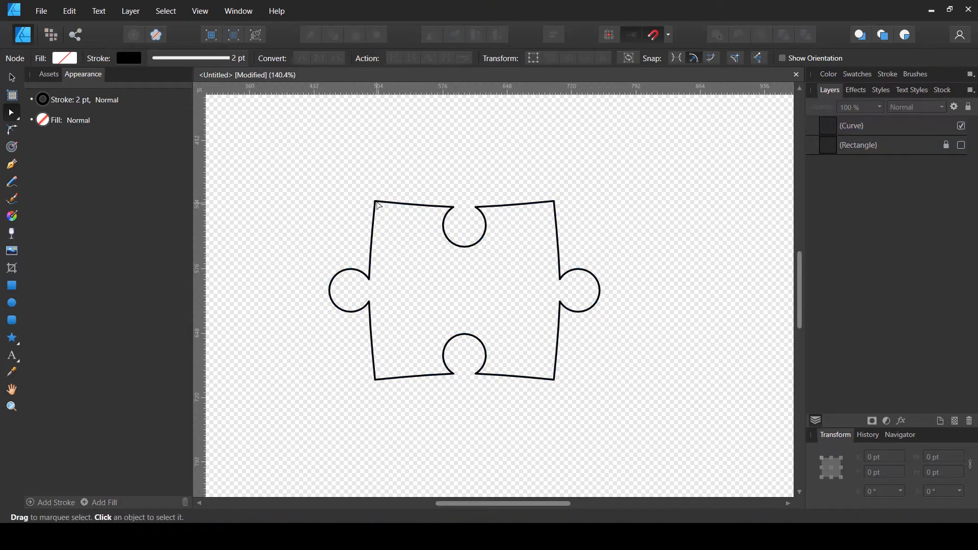
click(379, 204)
mouse_move(375, 202)
mouse_down()
mouse_move(389, 224)
mouse_move(398, 199)
mouse_move(380, 201)
mouse_up()
drag(396, 165, 349, 243)
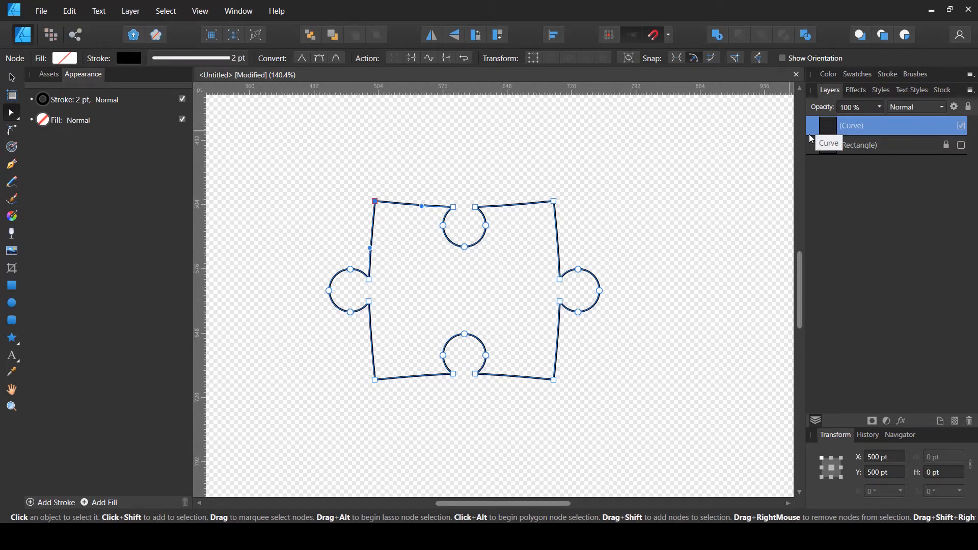
click(447, 58)
click(376, 194)
click(376, 201)
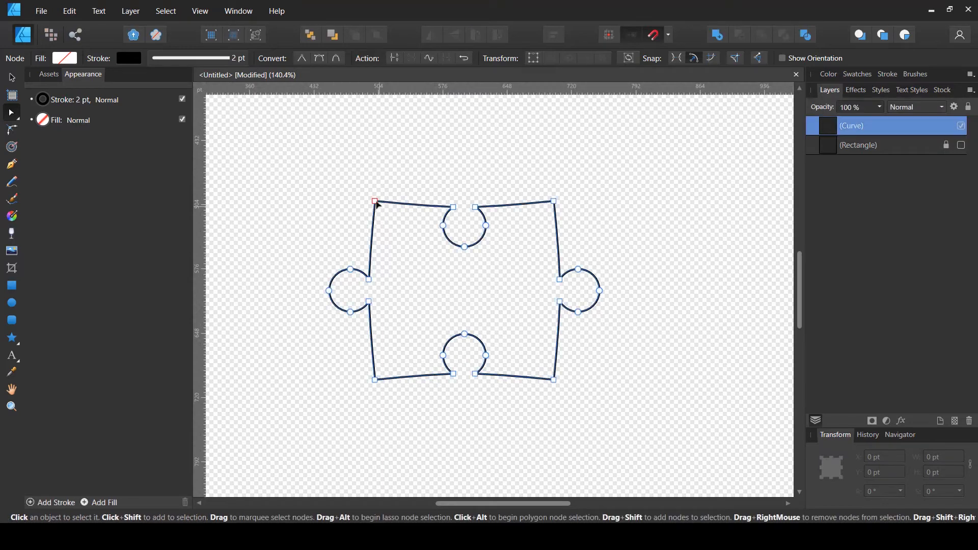
click(376, 201)
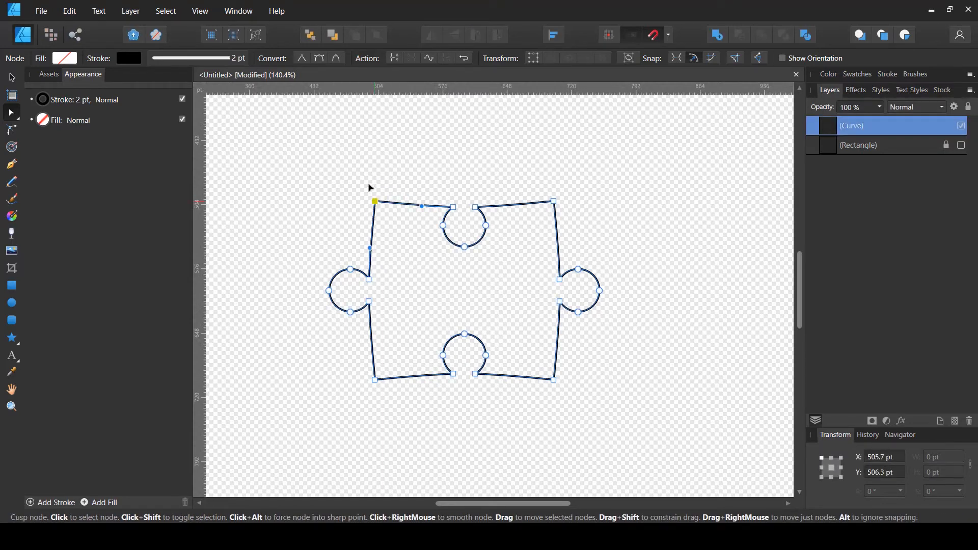
mouse_move(368, 184)
mouse_down()
mouse_move(389, 179)
mouse_move(366, 196)
mouse_up()
key(ctrl+z)
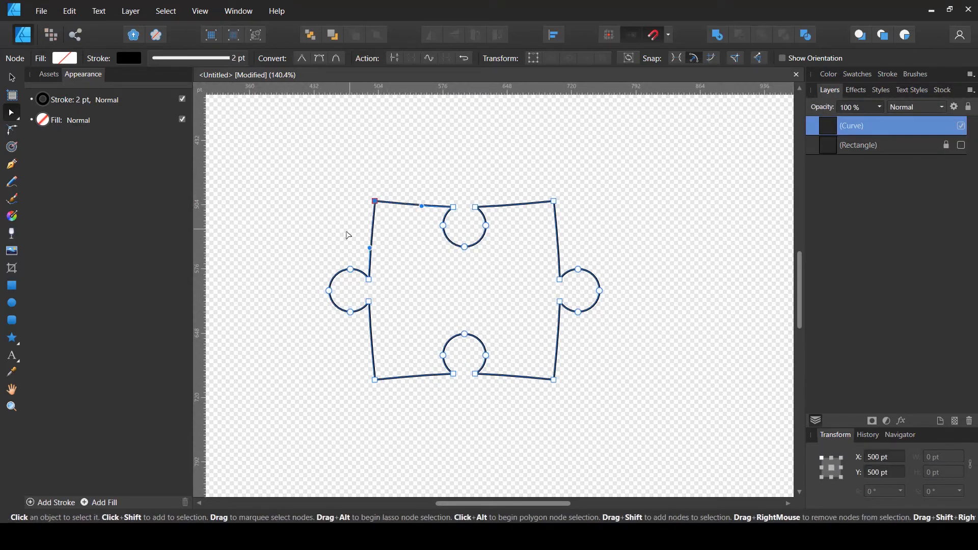
click(417, 164)
Fill the puzzle piece with a red-orange colour from the HSL colour wheel (H 9, S 100, L 50)
scroll(422, 169, down, 1)
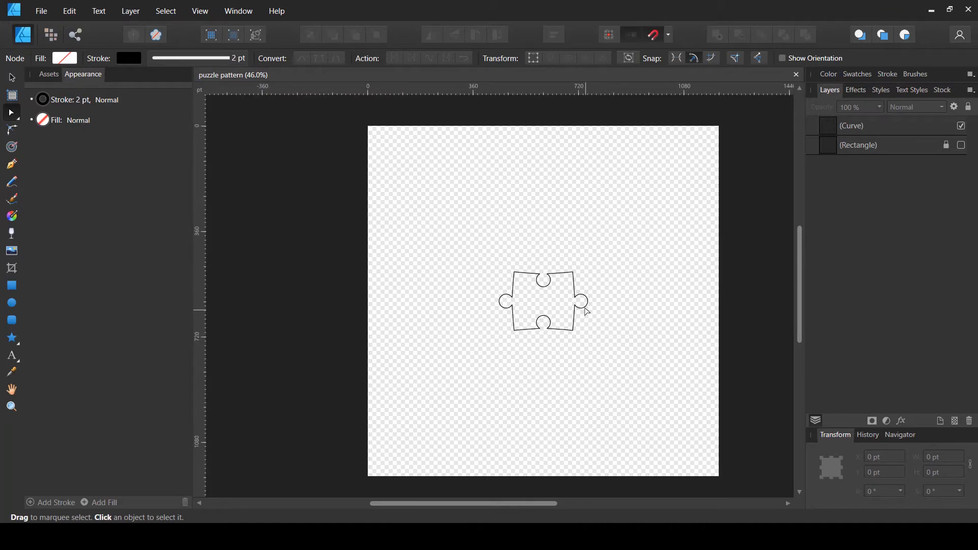
scroll(583, 308, up, 3)
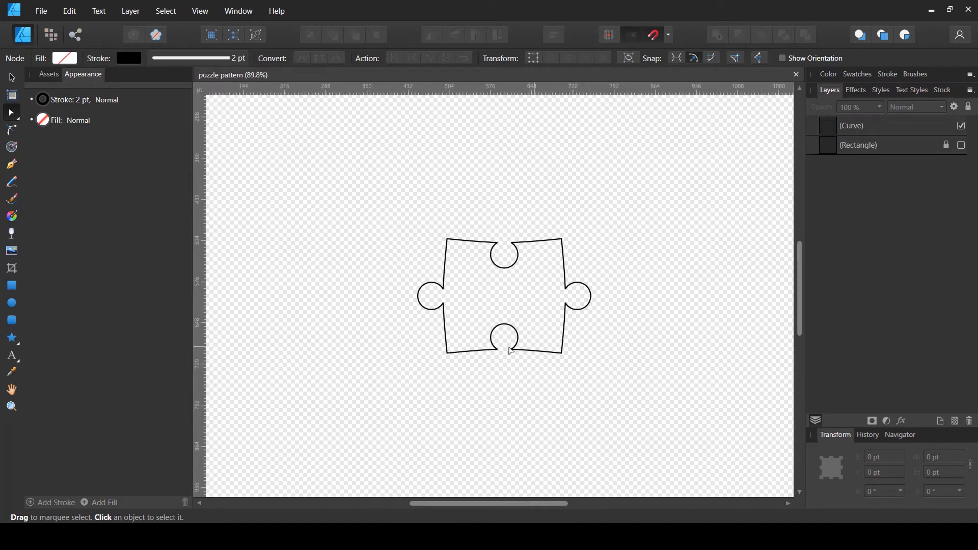
scroll(406, 285, down, 3)
scroll(540, 341, down, 2)
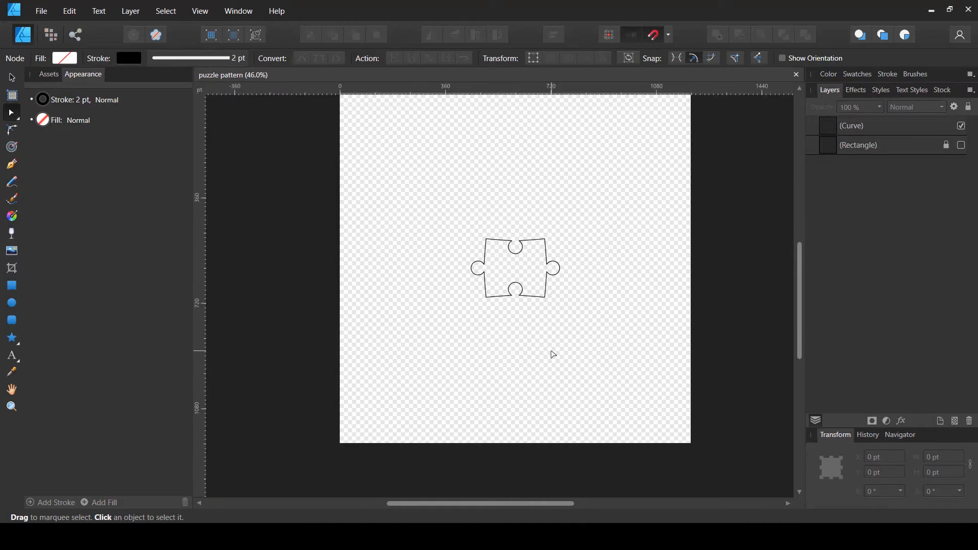
scroll(560, 275, up, 1)
scroll(566, 266, up, 4)
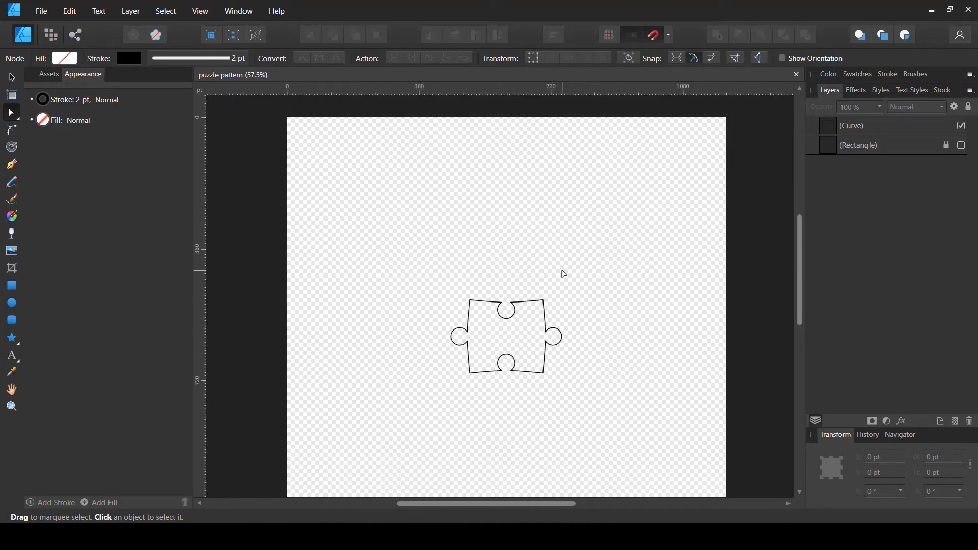
scroll(563, 273, down, 1)
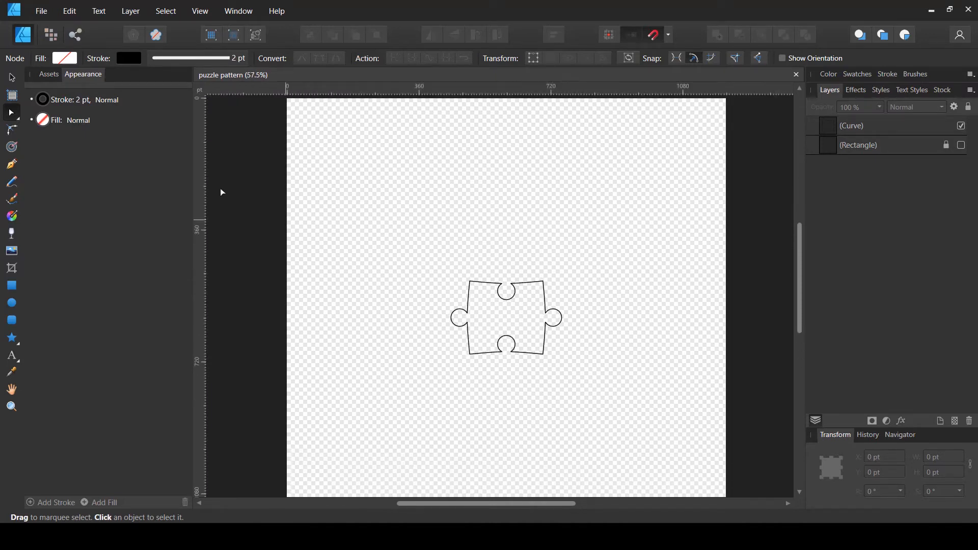
click(12, 77)
click(544, 286)
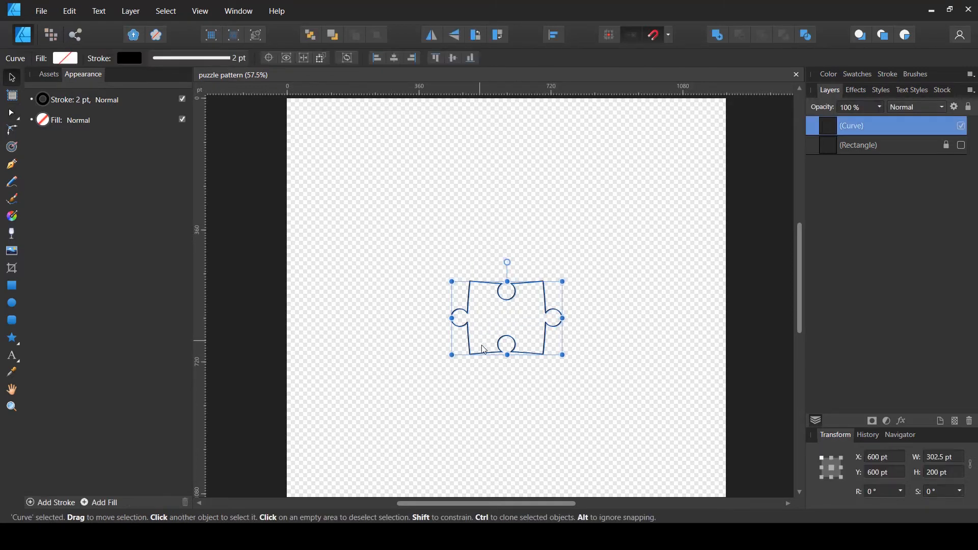
click(66, 59)
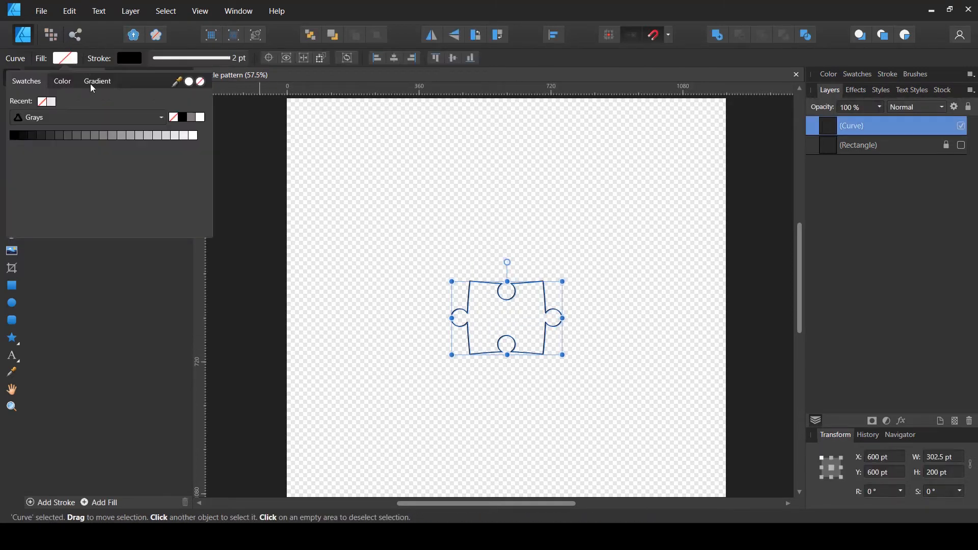
click(62, 82)
drag(117, 141, 161, 173)
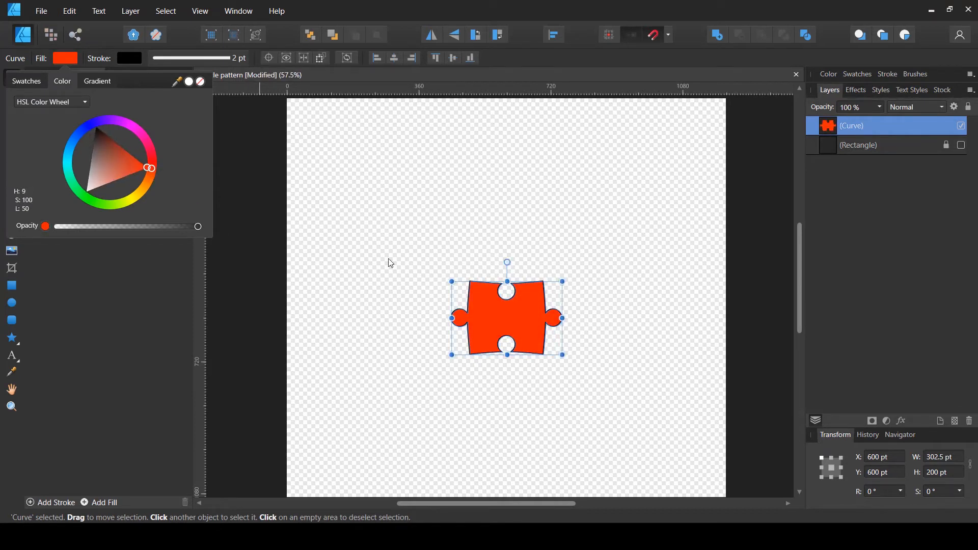
click(539, 239)
click(541, 237)
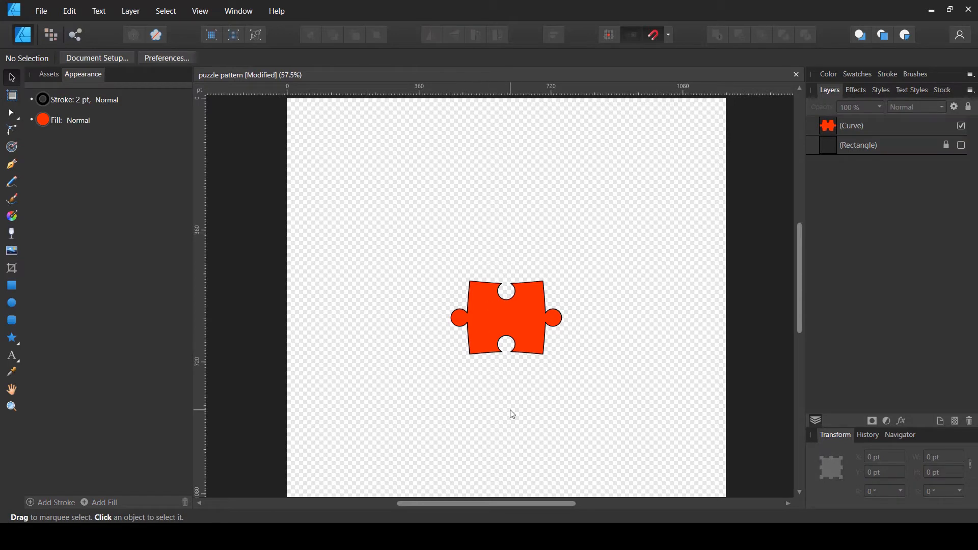
Move the puzzle piece to X 0 pt and Y 0 pt on the page
scroll(509, 410, down, 1)
scroll(506, 377, down, 2)
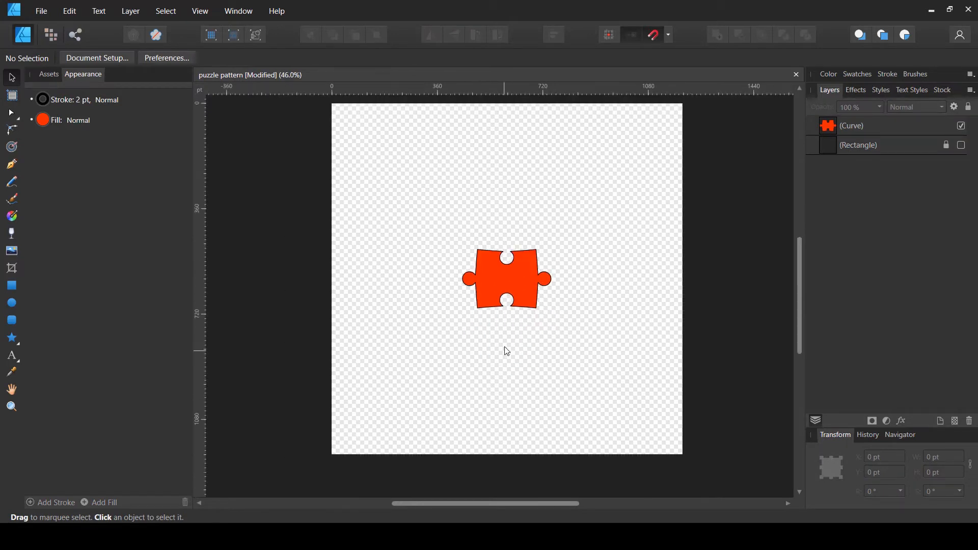
click(503, 291)
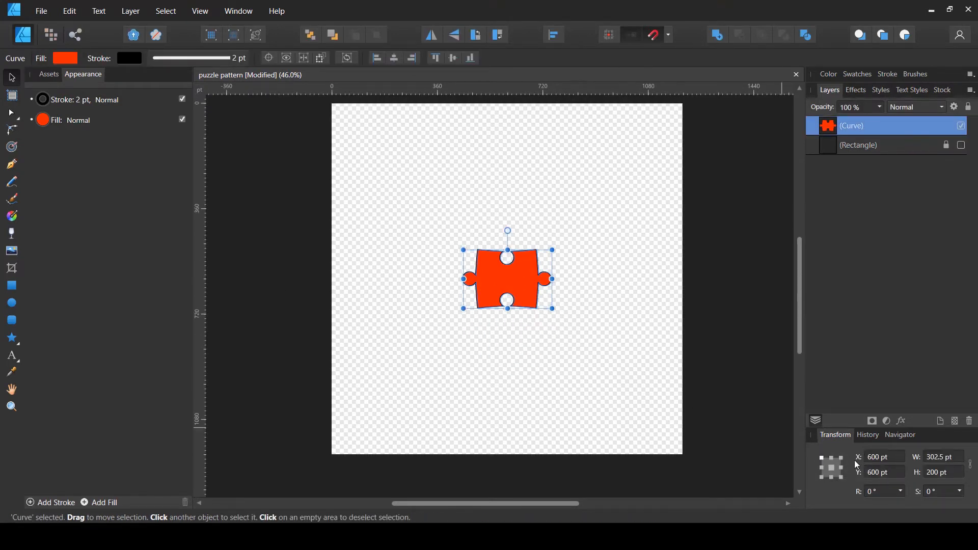
scroll(645, 356, up, 2)
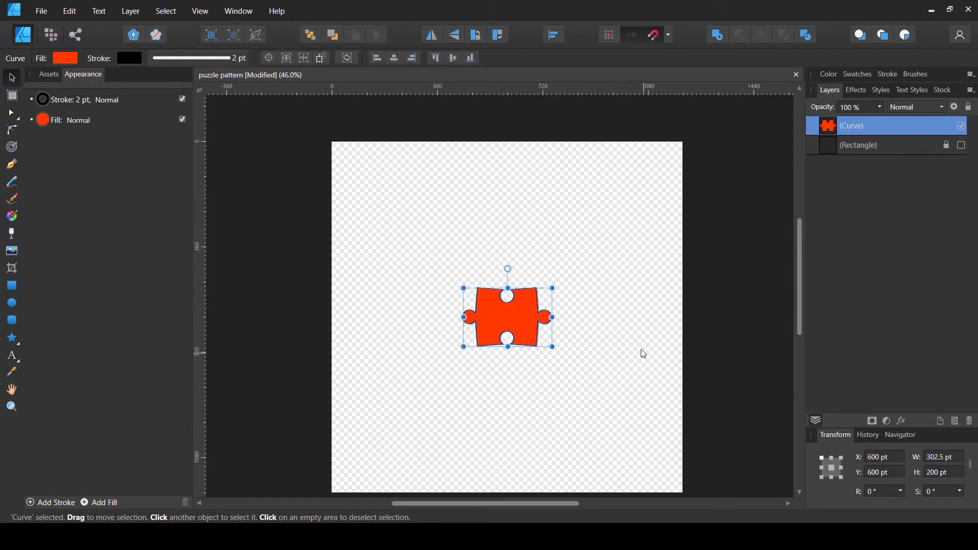
scroll(645, 355, down, 1)
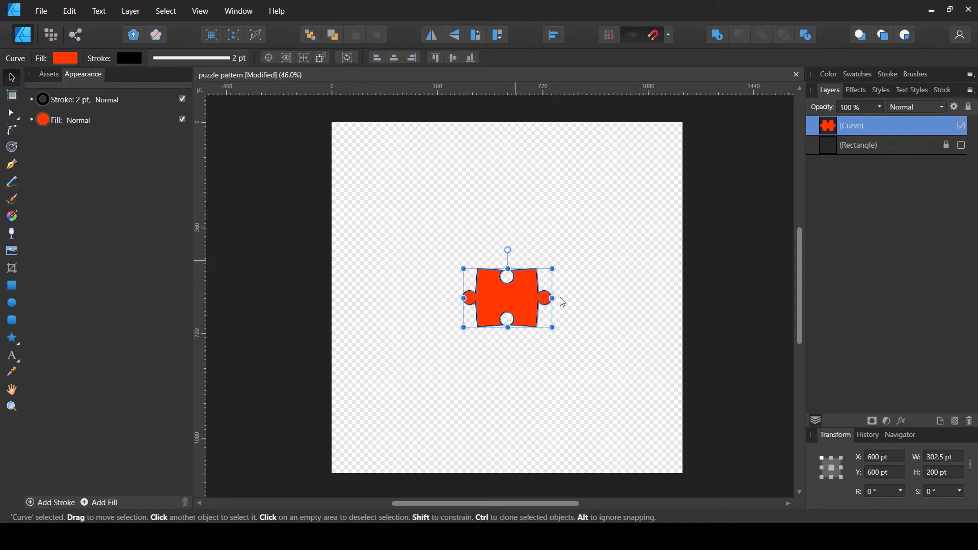
click(899, 461)
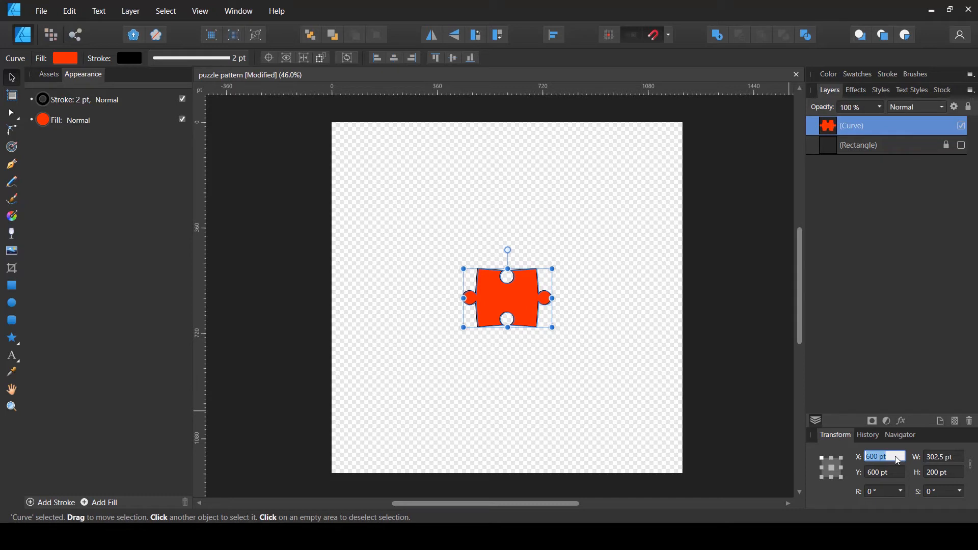
text(0)
click(888, 474)
text(0)
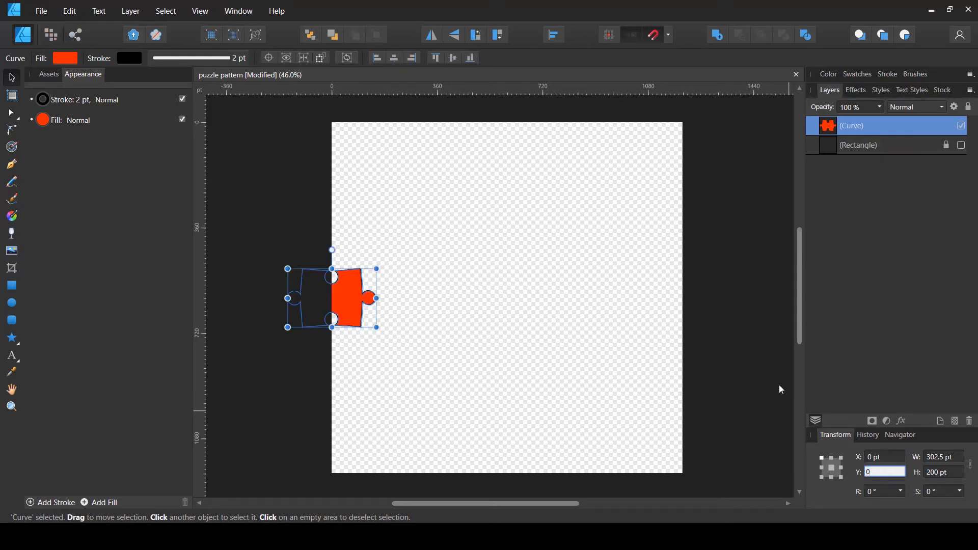
key(shift+Tab)
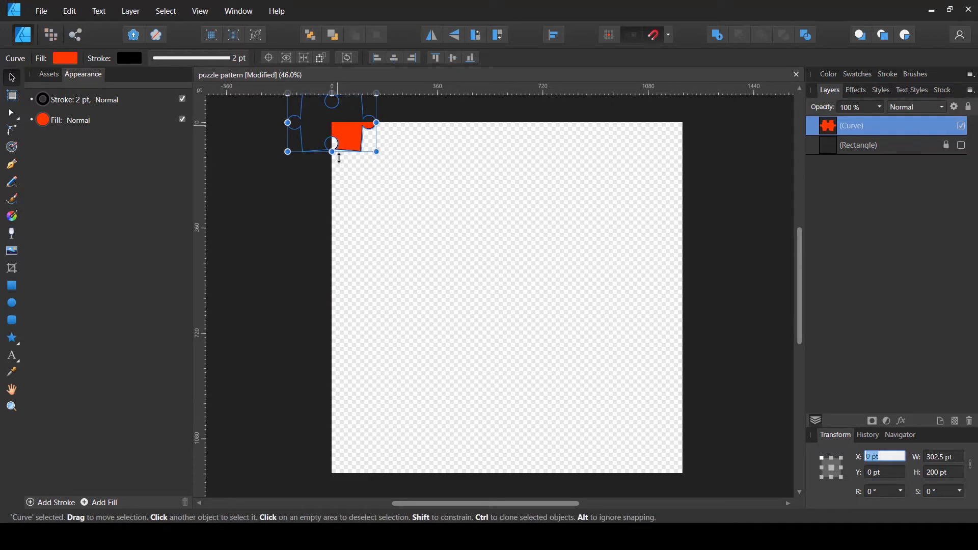
Duplicate the puzzle piece and fill the copy yellow (H 49, S 100, L 50)
scroll(382, 283, up, 2)
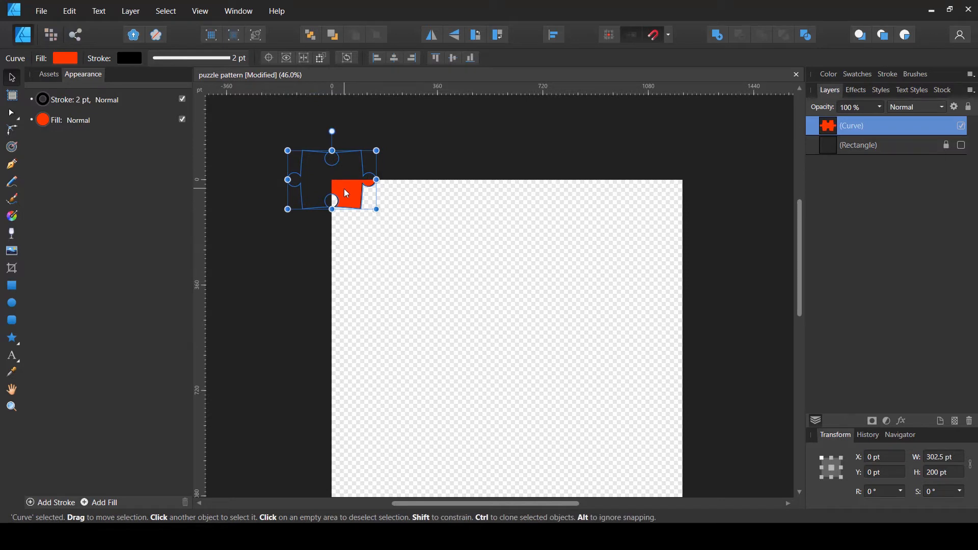
key(ctrl+j)
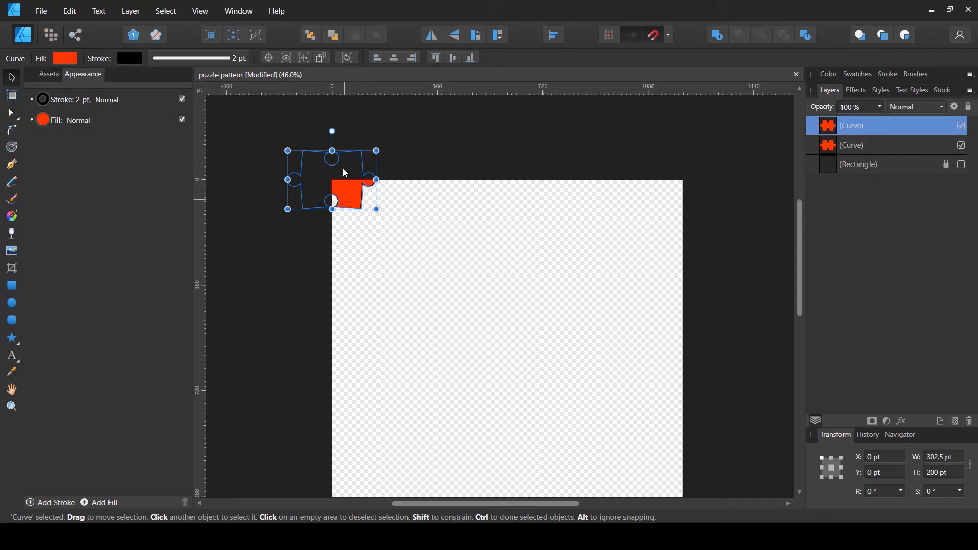
click(66, 59)
drag(145, 170, 144, 200)
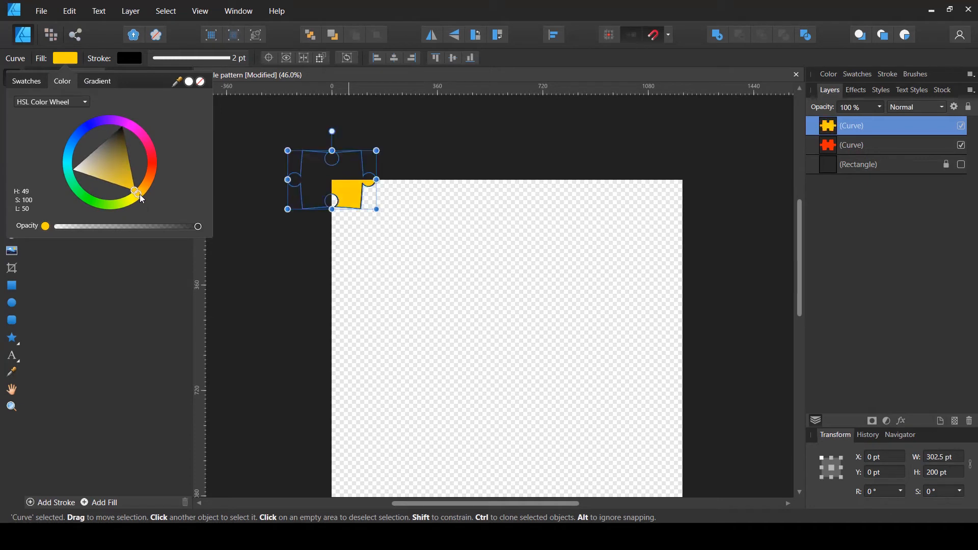
click(825, 133)
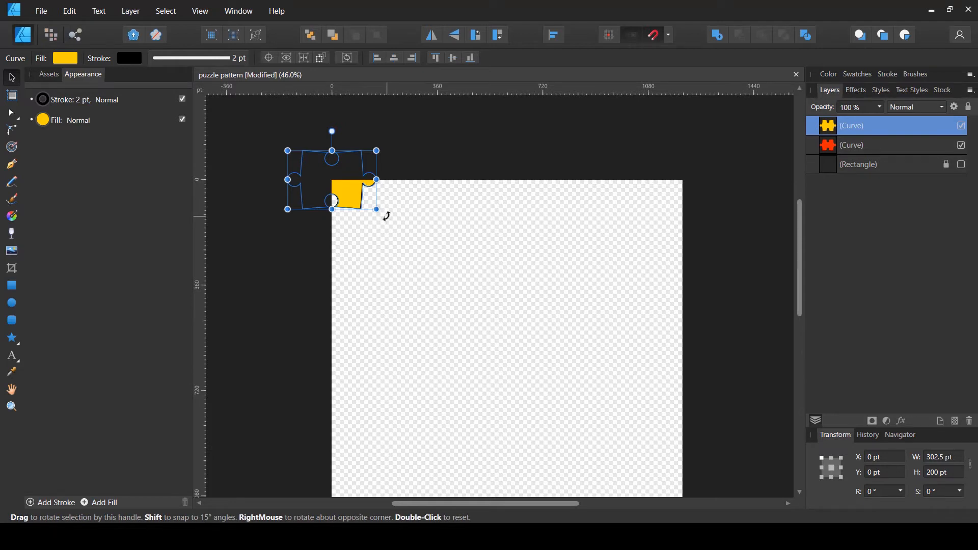
Rotate the yellow copy by -90° and position it at X 200 pt
drag(386, 217, 268, 291)
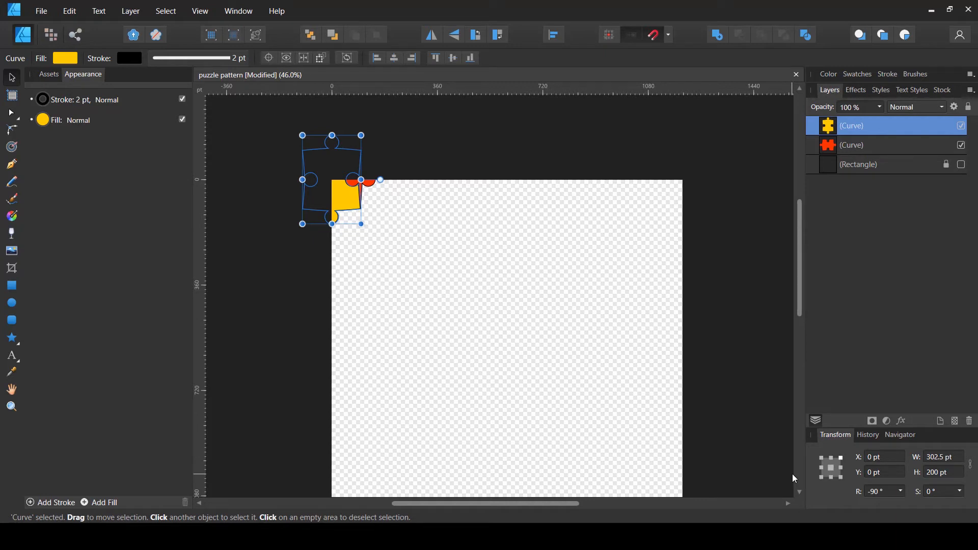
click(882, 458)
click(962, 165)
key(Tab)
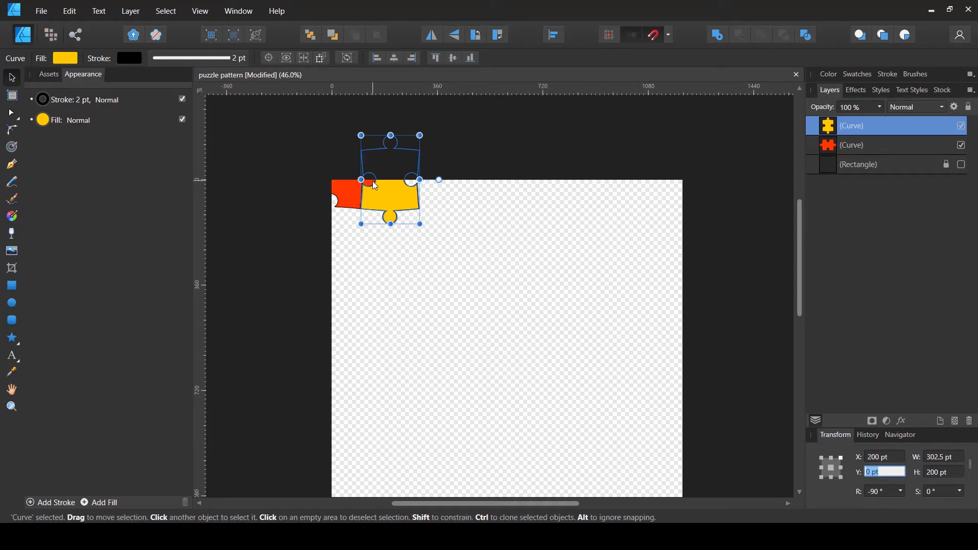
Zoom in and pan around to inspect how the yellow piece fits against the red one
scroll(371, 181, up, 8)
scroll(315, 207, up, 1)
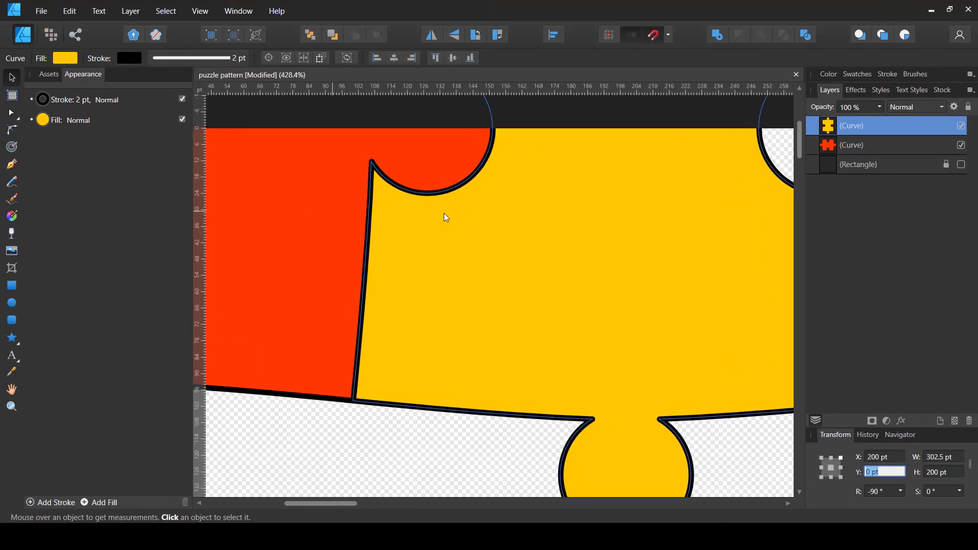
scroll(439, 230, down, 8)
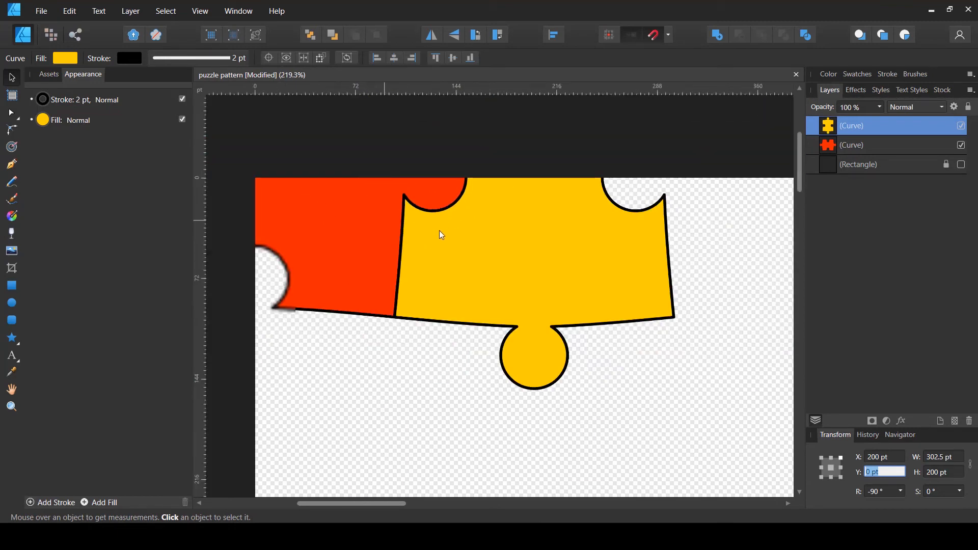
scroll(401, 229, down, 1)
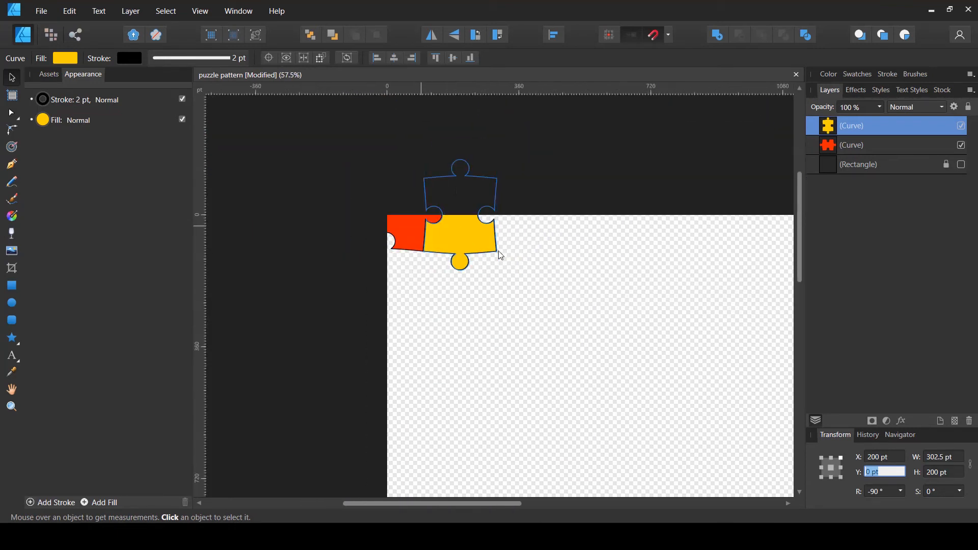
click(465, 293)
key(space)
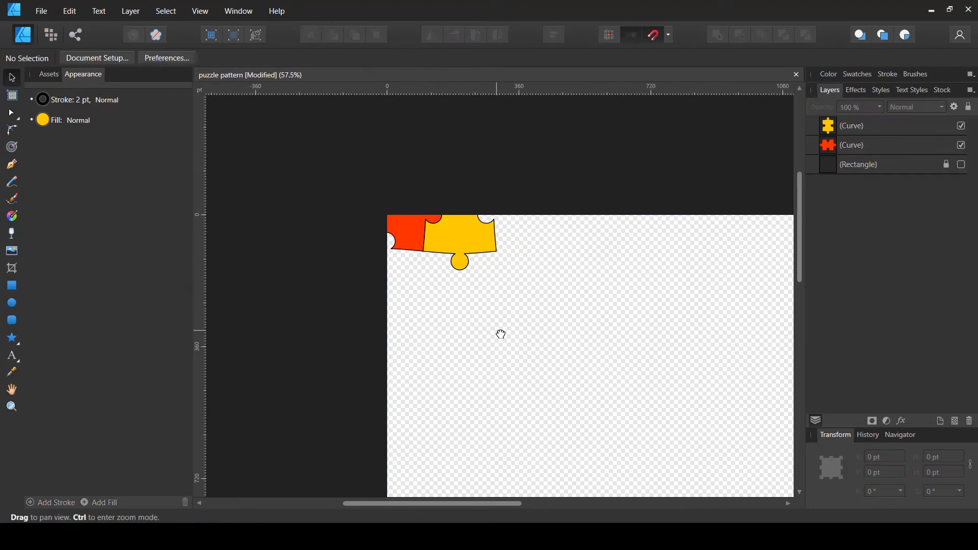
drag(500, 334, 418, 288)
scroll(447, 285, down, 1)
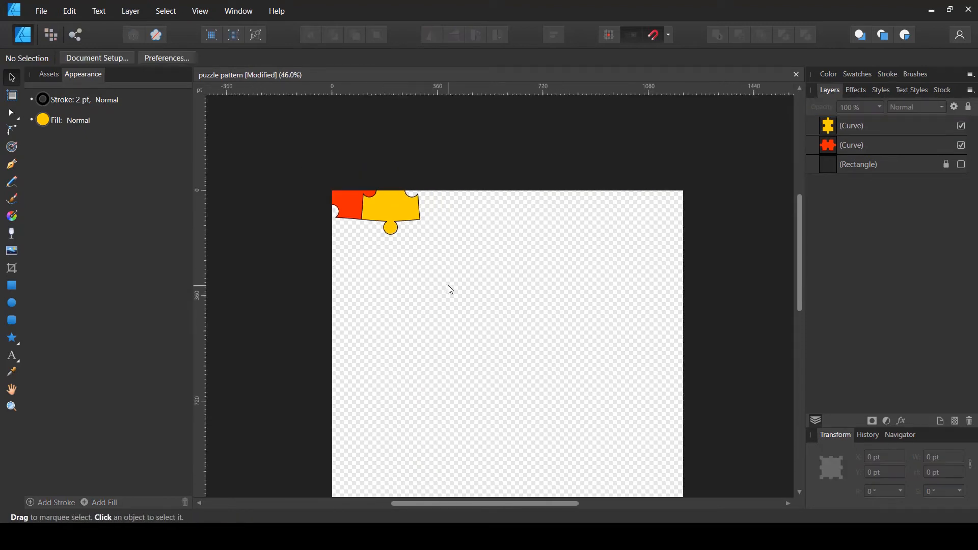
scroll(438, 283, up, 1)
click(403, 237)
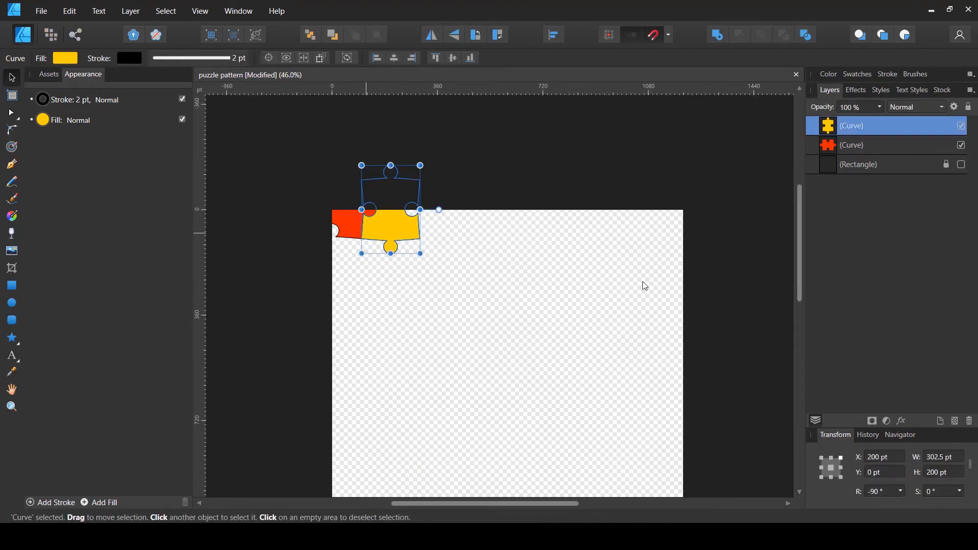
scroll(541, 289, down, 1)
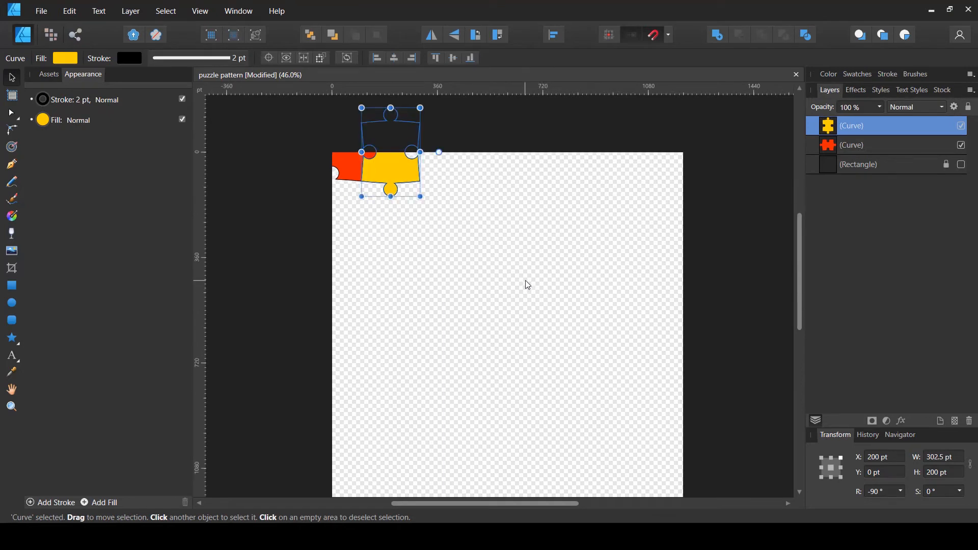
click(525, 284)
scroll(522, 283, up, 1)
scroll(403, 204, down, 2)
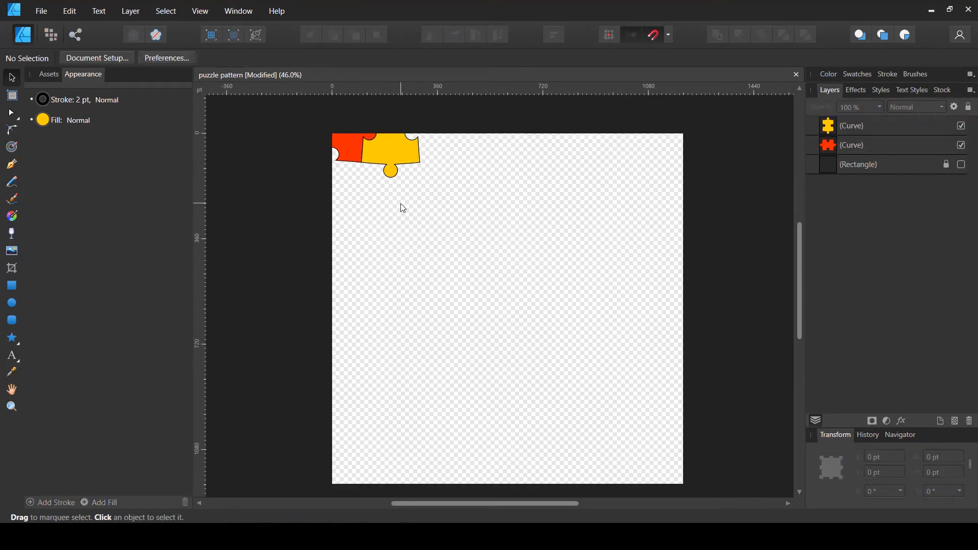
scroll(400, 207, up, 1)
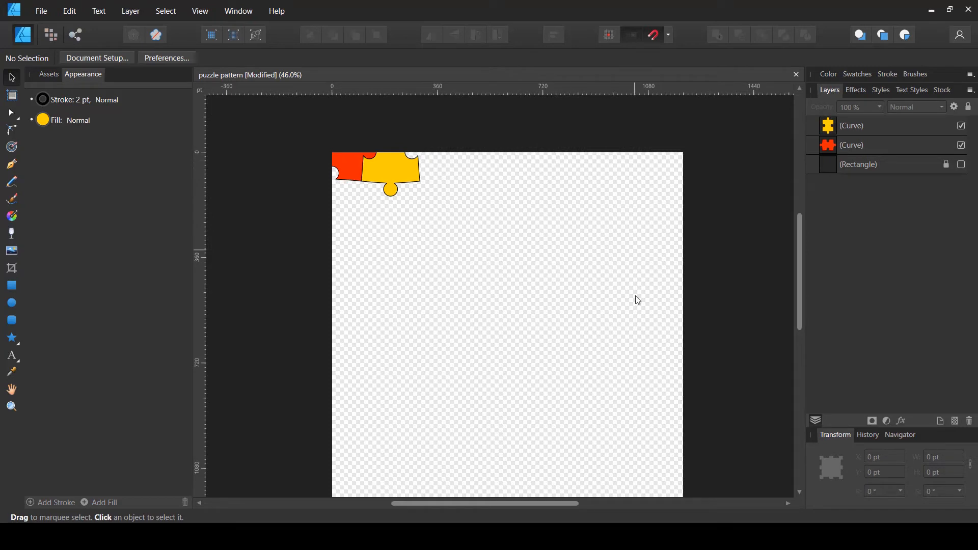
scroll(707, 289, down, 2)
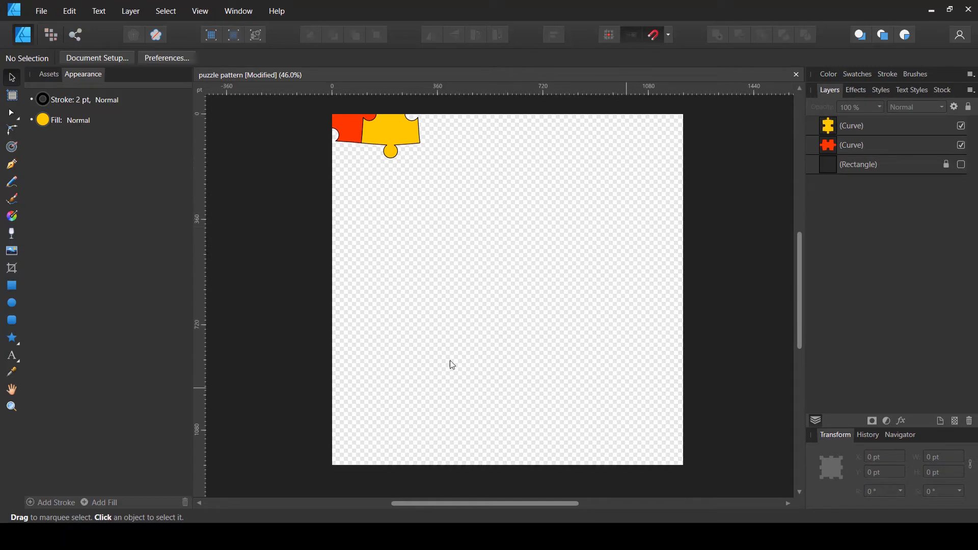
scroll(460, 318, up, 2)
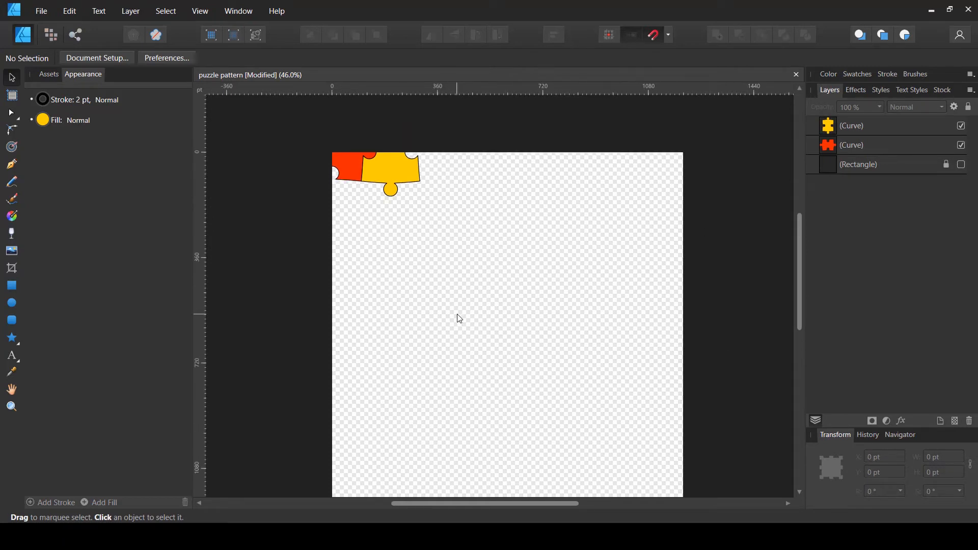
Duplicate the yellow piece and fill the copy green
click(406, 178)
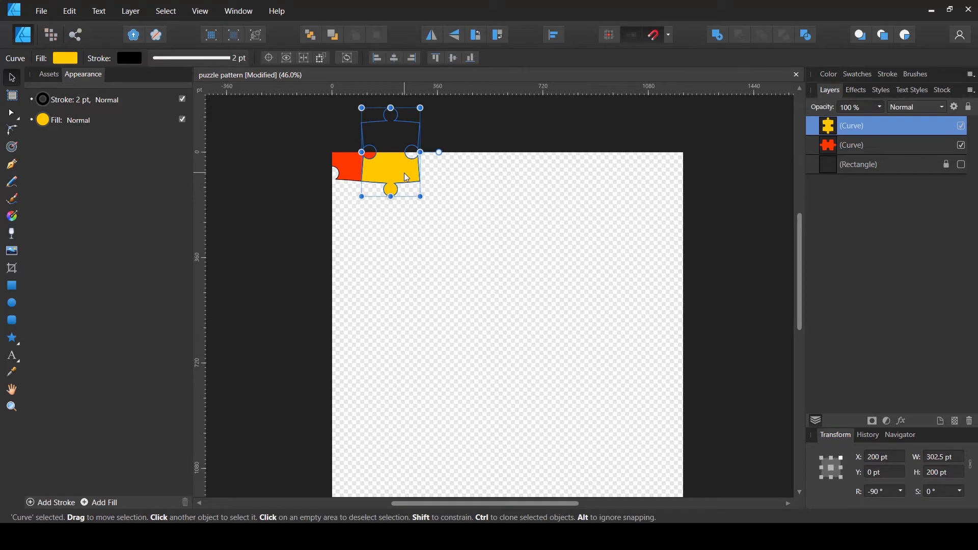
key(ctrl+j)
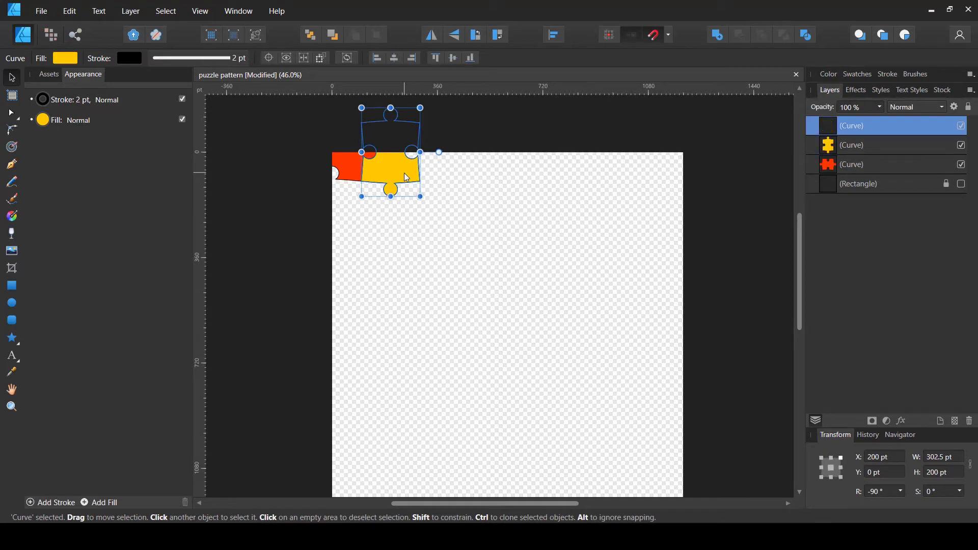
click(77, 60)
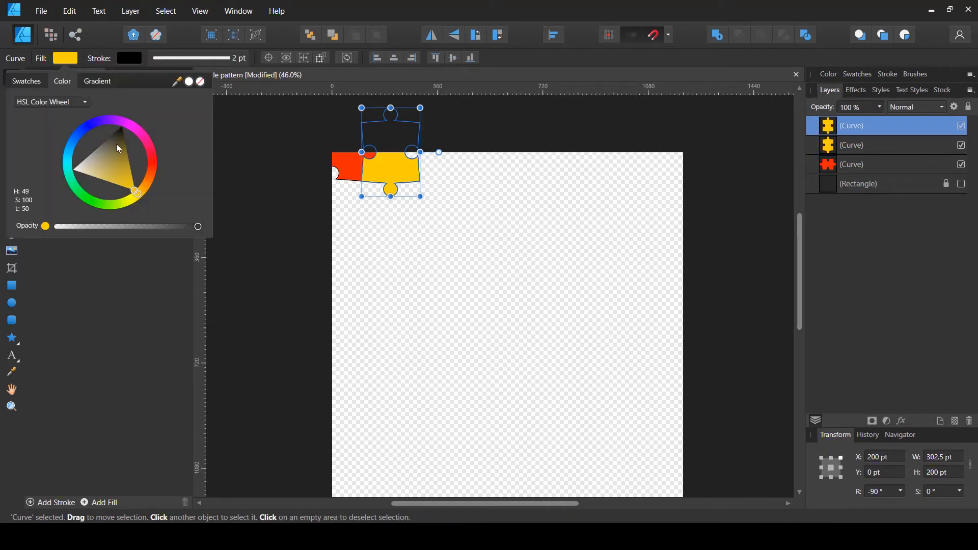
mouse_move(119, 148)
mouse_down()
mouse_move(137, 193)
mouse_move(86, 212)
mouse_move(75, 203)
mouse_move(92, 209)
mouse_up()
click(106, 190)
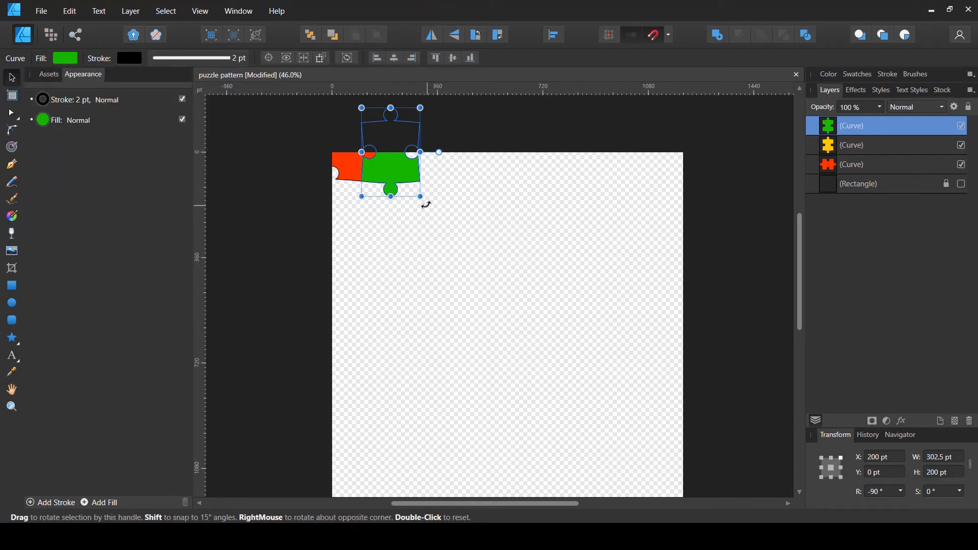
Rotate the green copy back to 0° and set its X position to 400 pt
drag(426, 203, 482, 92)
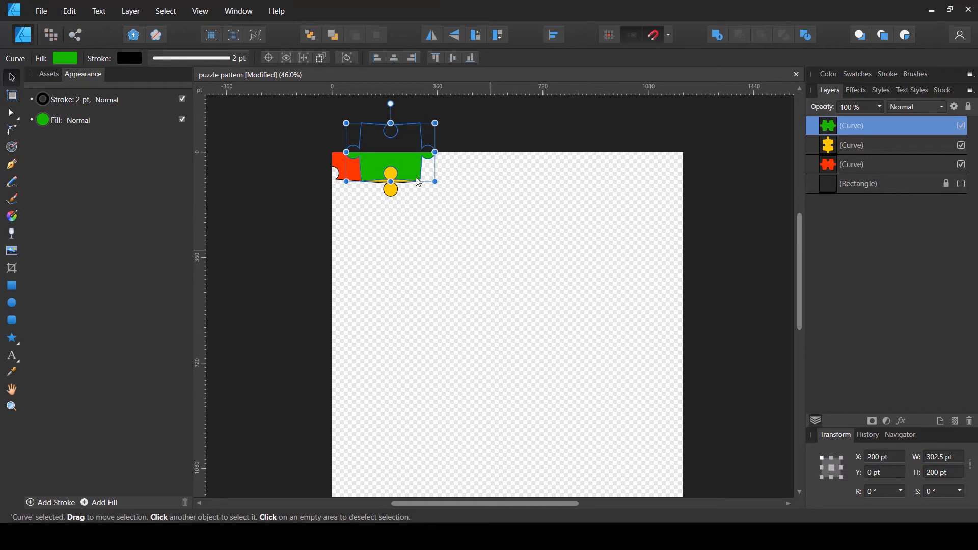
click(893, 457)
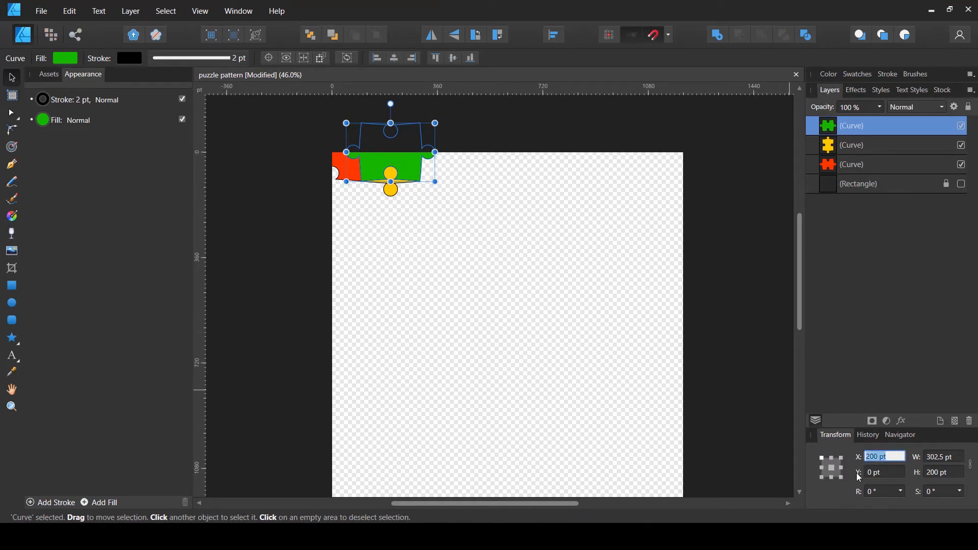
text(400)
key(Return)
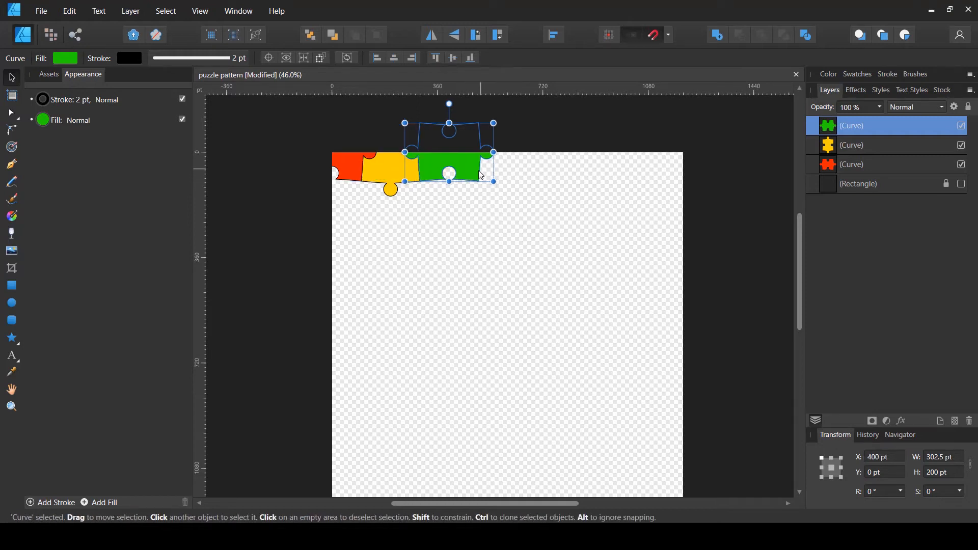
Duplicate the green piece and rotate the copy by -90°
scroll(398, 169, up, 5)
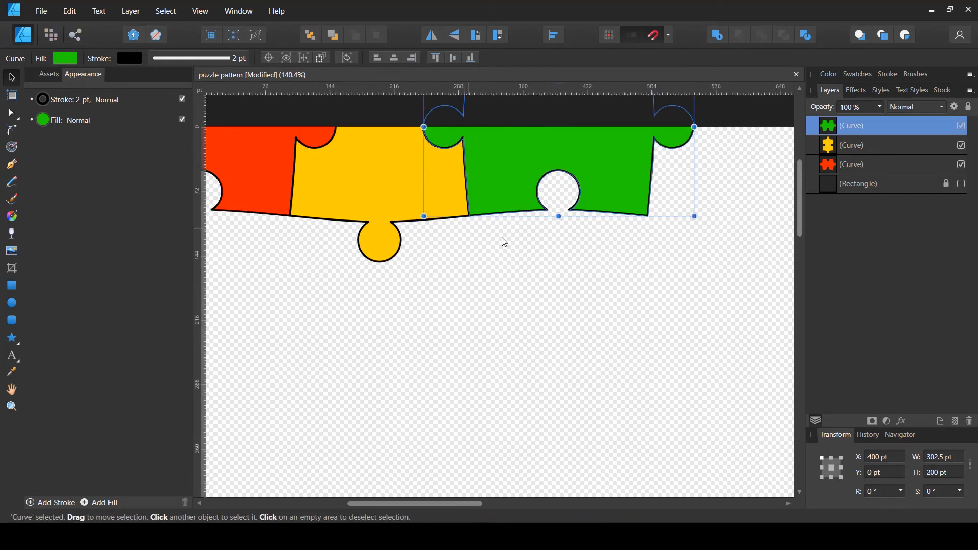
scroll(504, 242, down, 5)
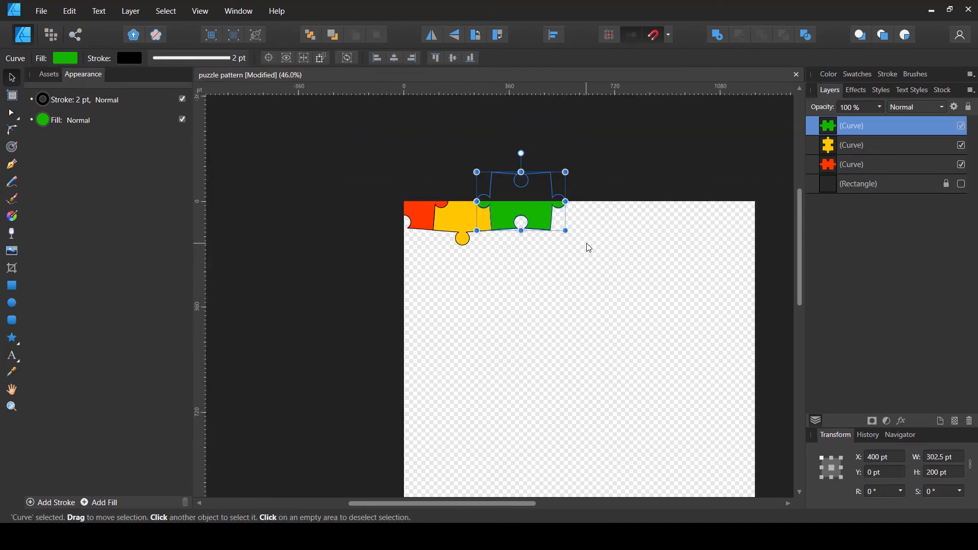
key(ctrl+j)
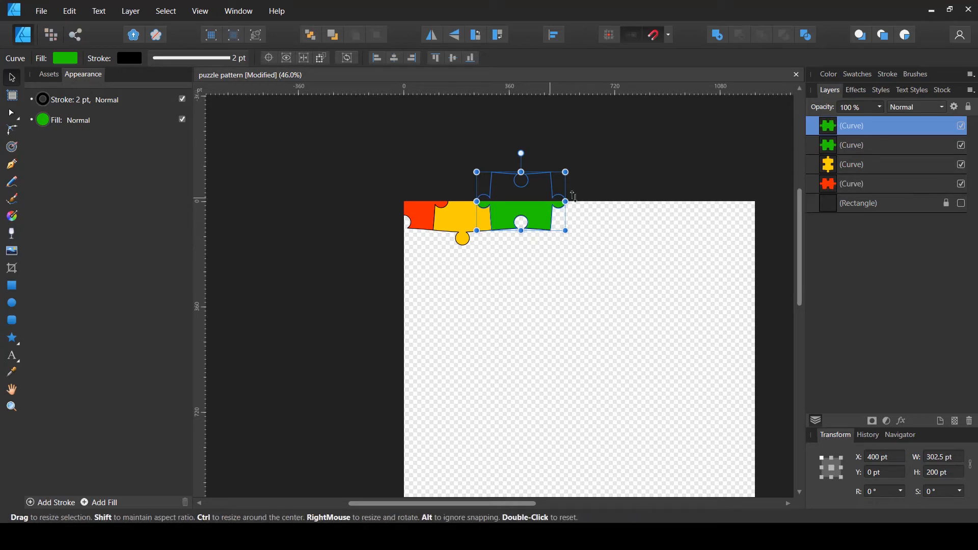
drag(572, 236, 459, 304)
Fill the new copy blue (H 240, S 91, L 49) and set its X position to 600 pt
click(66, 58)
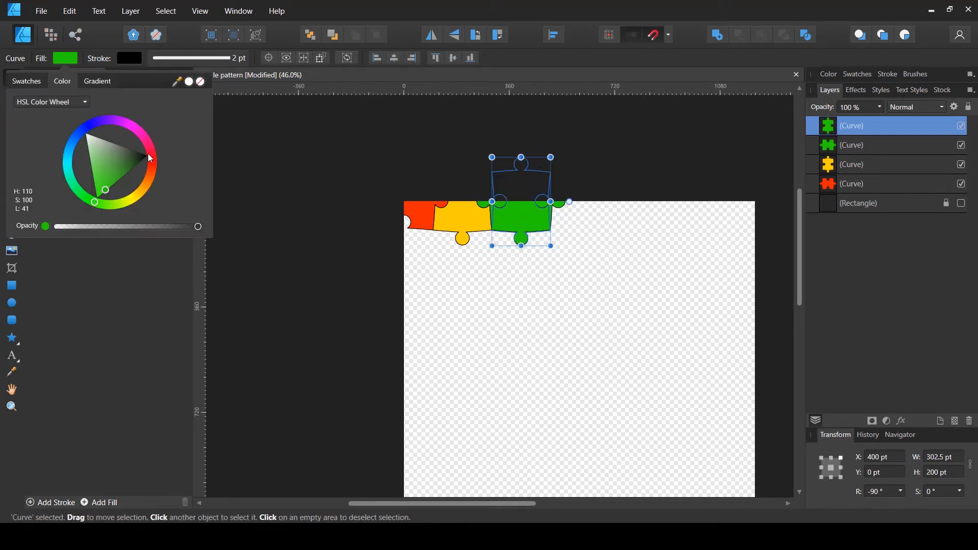
click(138, 158)
mouse_move(138, 161)
mouse_down()
mouse_move(100, 192)
mouse_move(151, 174)
mouse_move(153, 151)
mouse_move(102, 120)
mouse_move(70, 153)
mouse_move(87, 128)
mouse_up()
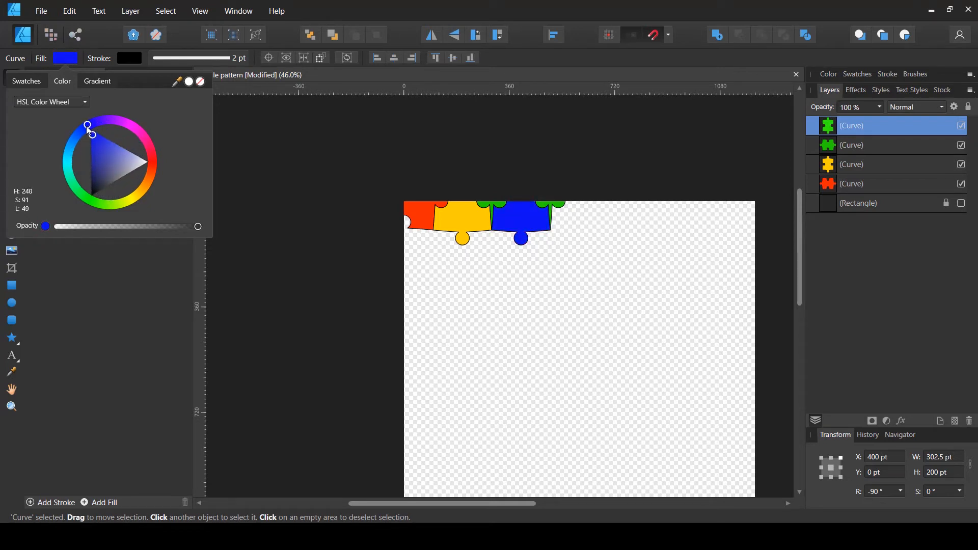
click(888, 456)
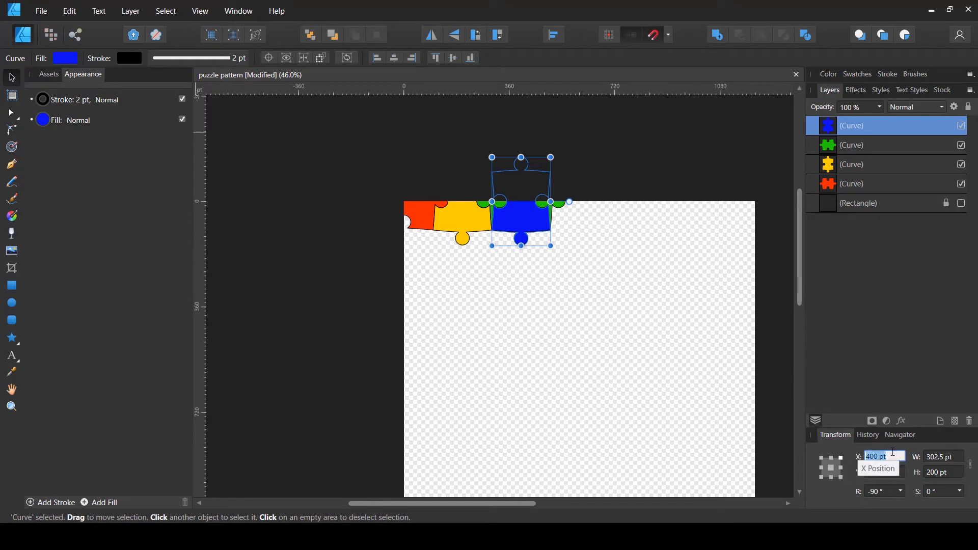
text(600)
key(Return)
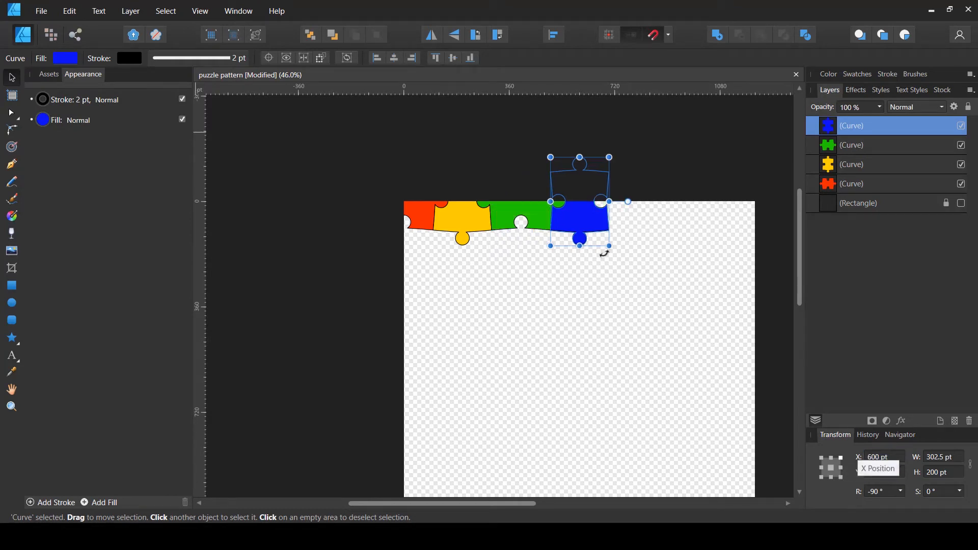
Save the document
drag(589, 311, 475, 280)
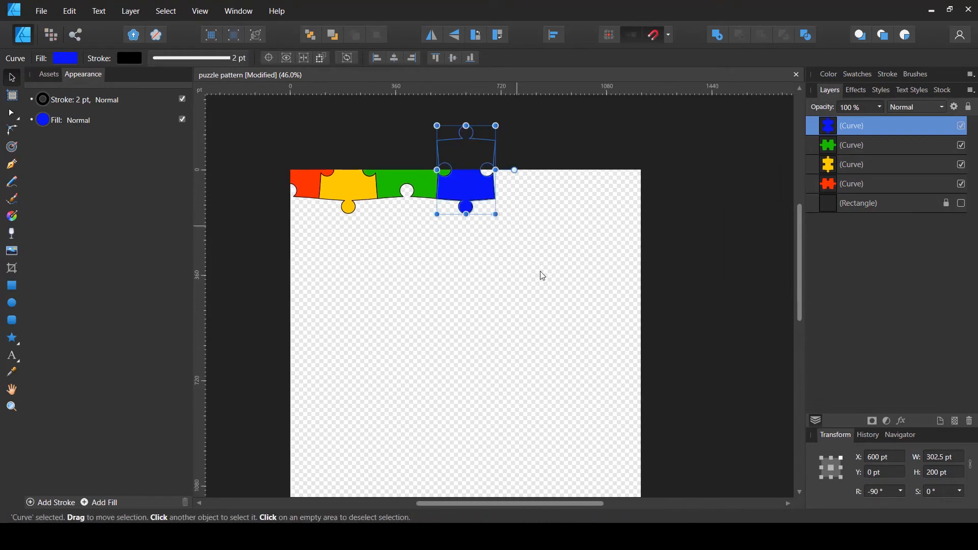
key(ctrl+s)
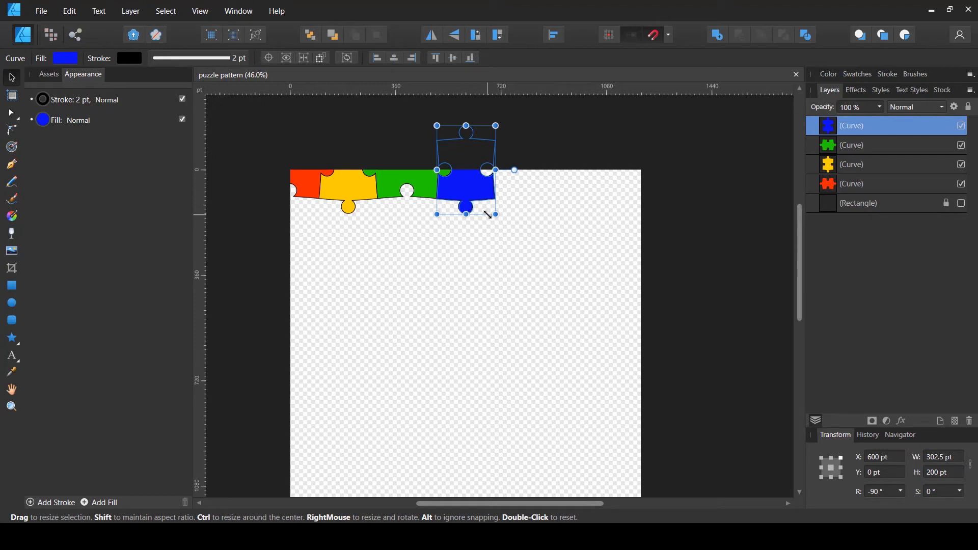
Duplicate the blue piece and rotate the copy back to 0°
key(ctrl+j)
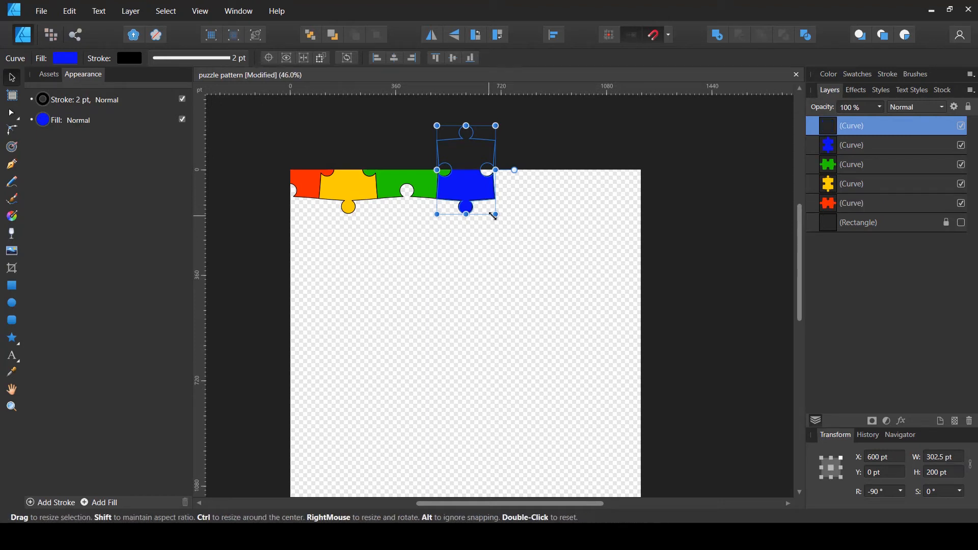
drag(502, 223, 540, 116)
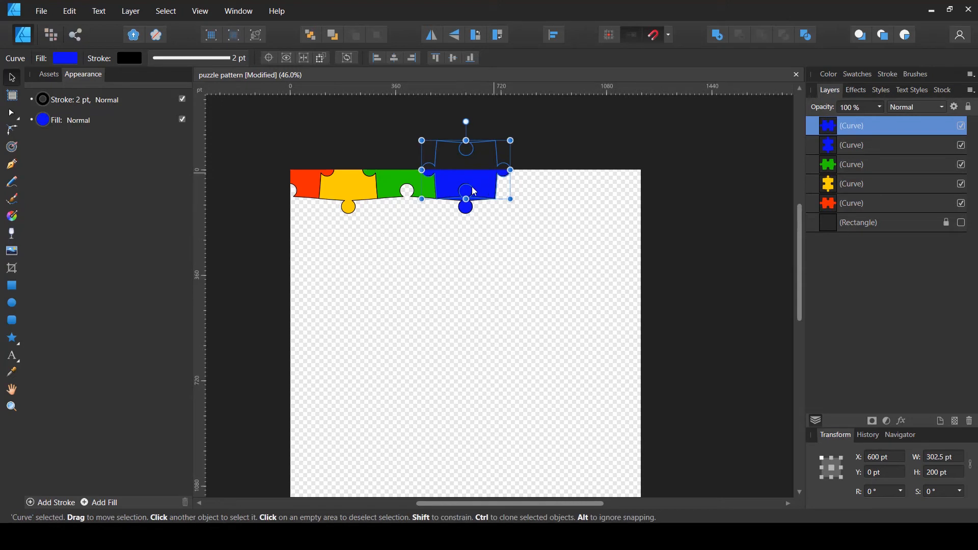
Set the rotated blue copy's X position to 800 pt
click(870, 459)
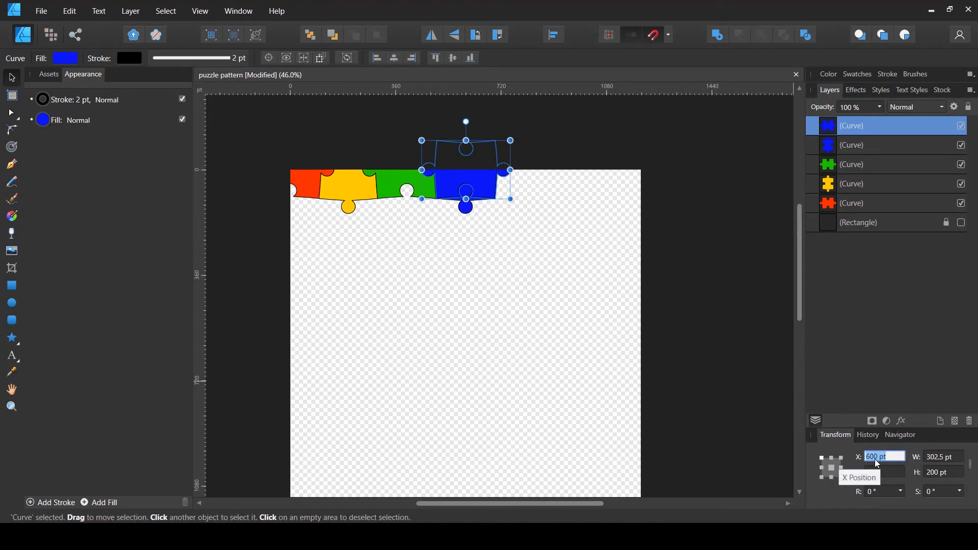
text(800)
key(Return)
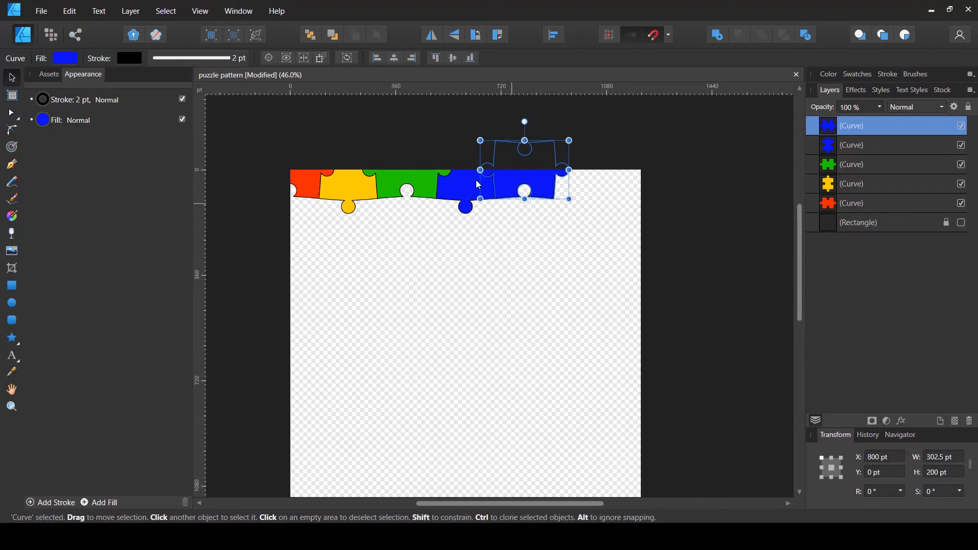
Recolour the new copy by sampling the red piece's colour as its fill
click(74, 61)
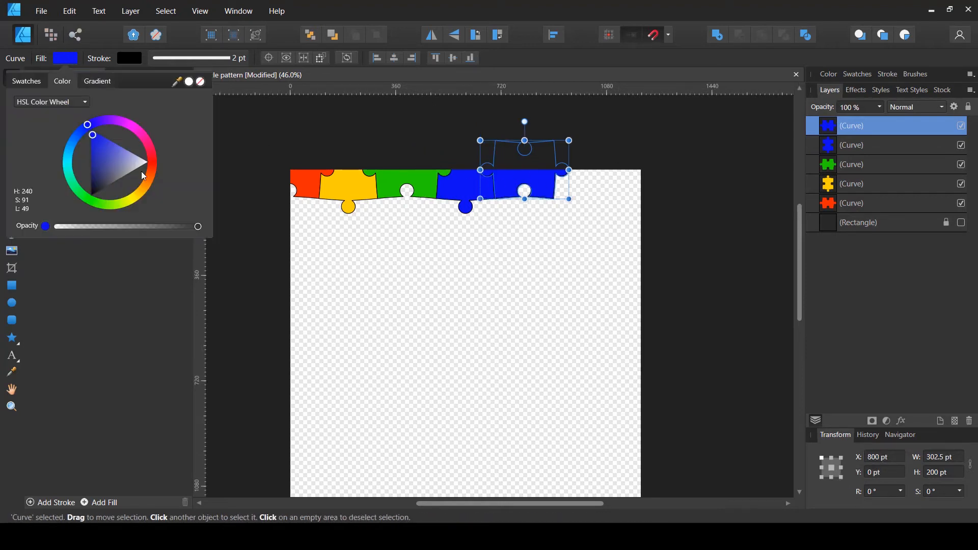
drag(101, 149, 147, 164)
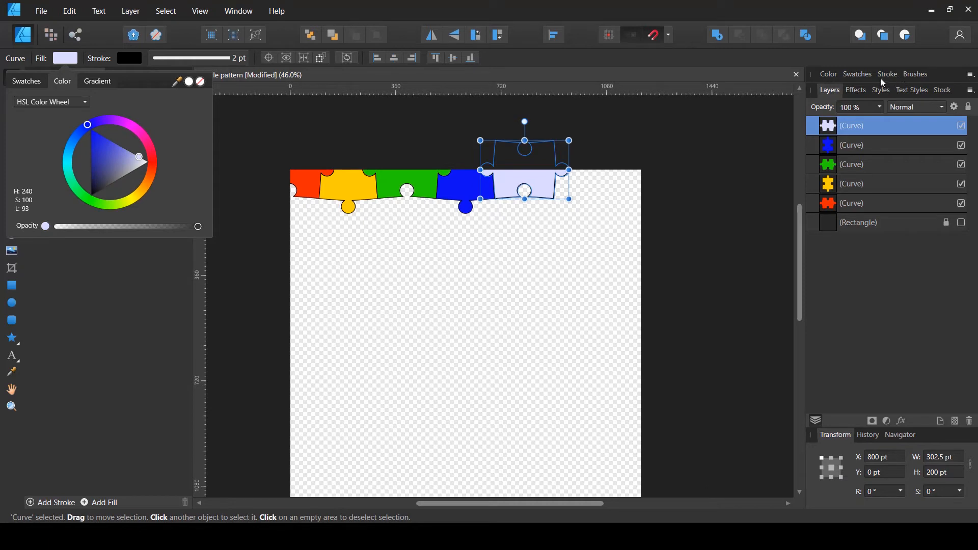
click(827, 74)
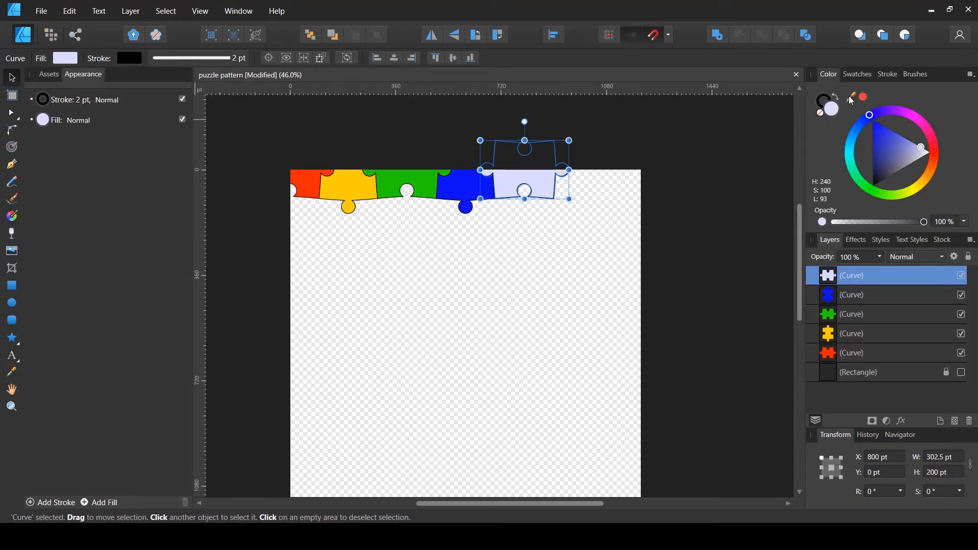
drag(864, 101, 313, 181)
click(864, 98)
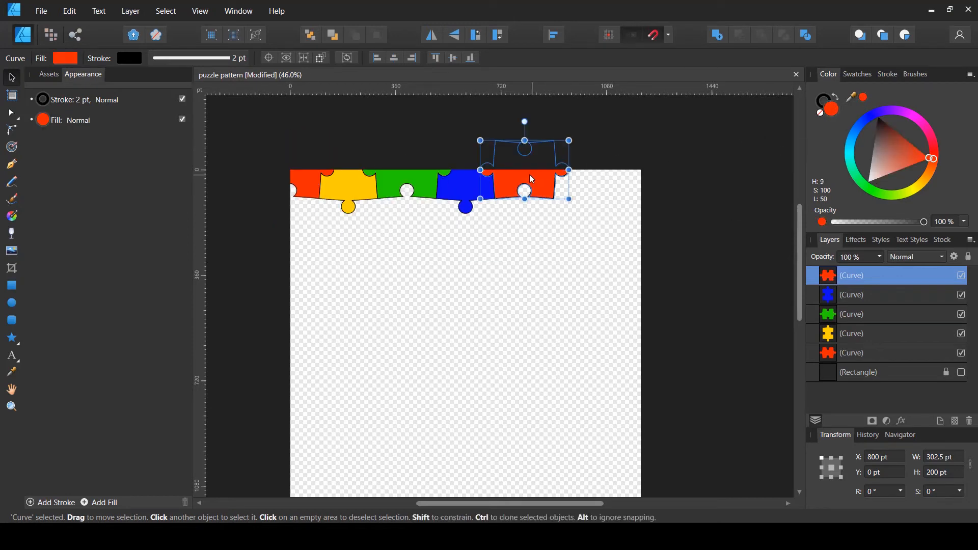
click(547, 233)
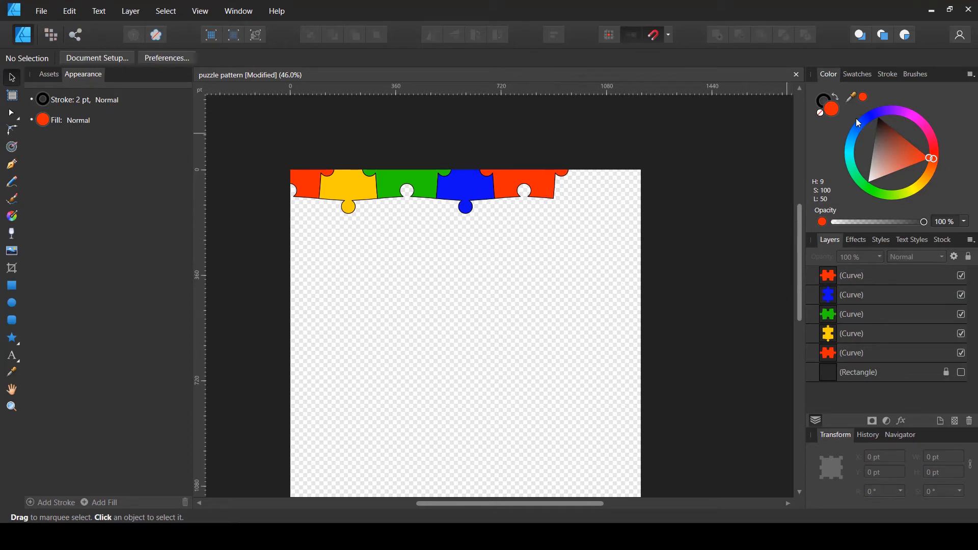
Sample the yellow piece's colour and apply it as the new copy's fill
drag(850, 97, 360, 185)
click(864, 97)
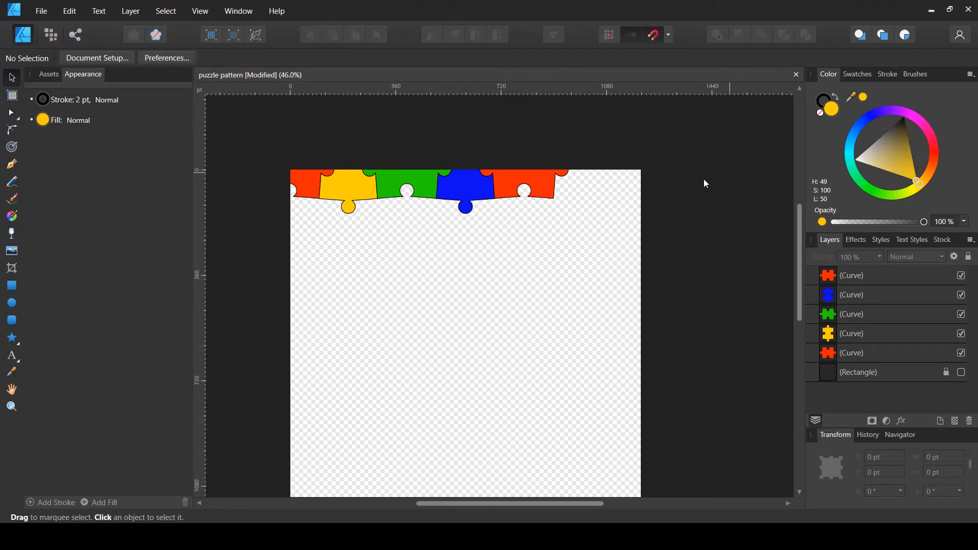
click(538, 182)
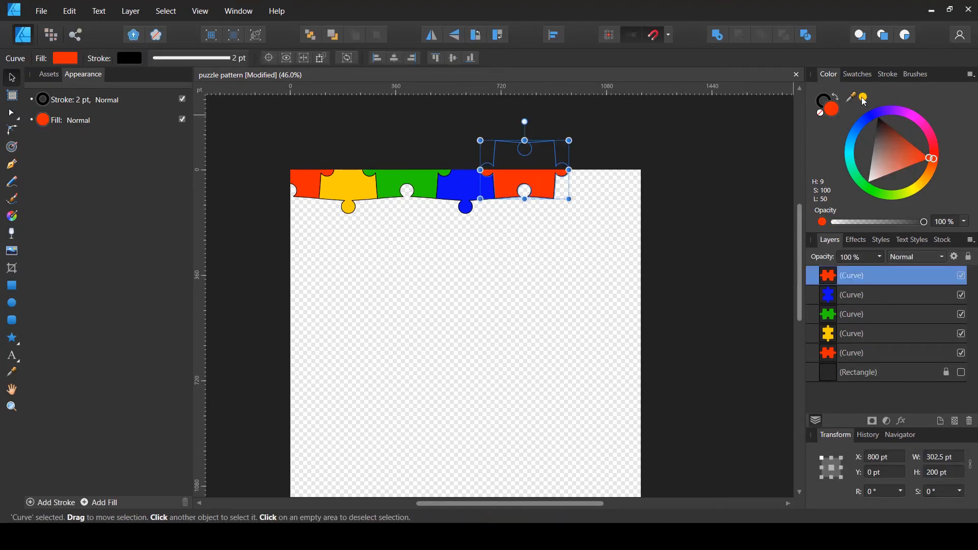
click(864, 98)
drag(866, 100, 880, 116)
click(578, 266)
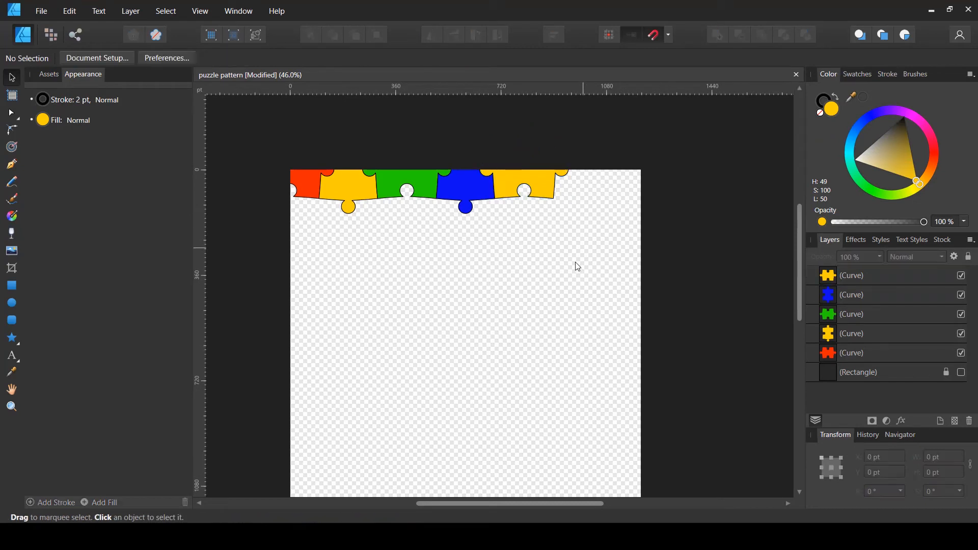
Duplicate the yellow piece and rotate the copy by -90°
click(533, 178)
key(ctrl+j)
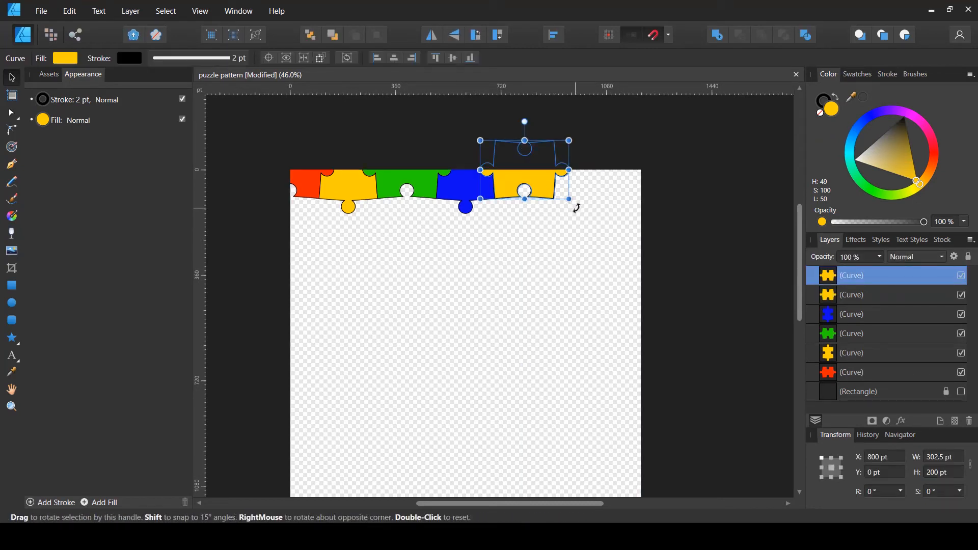
drag(576, 207, 438, 309)
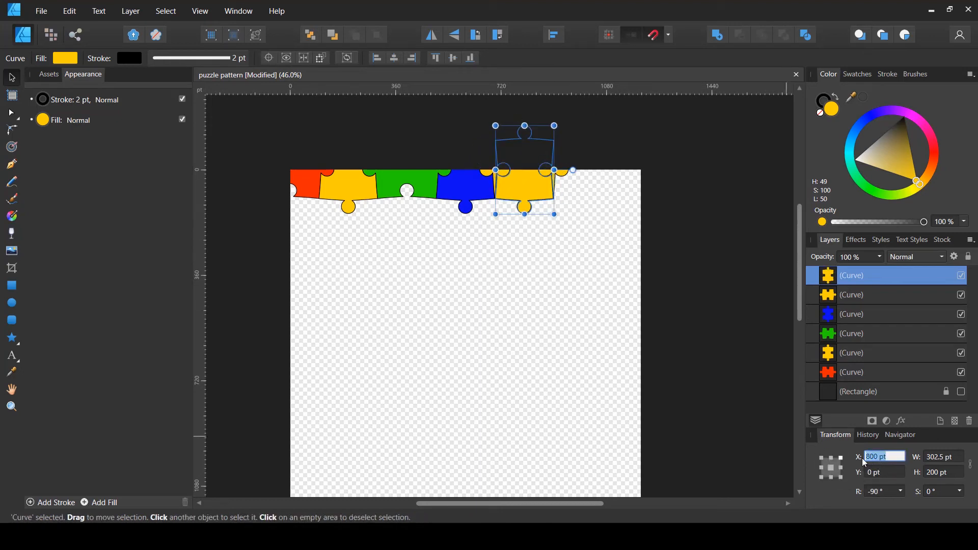
Set the copy's X position to 1000 pt and fill it with the colour sampled from the green piece
text(00)
key(Return)
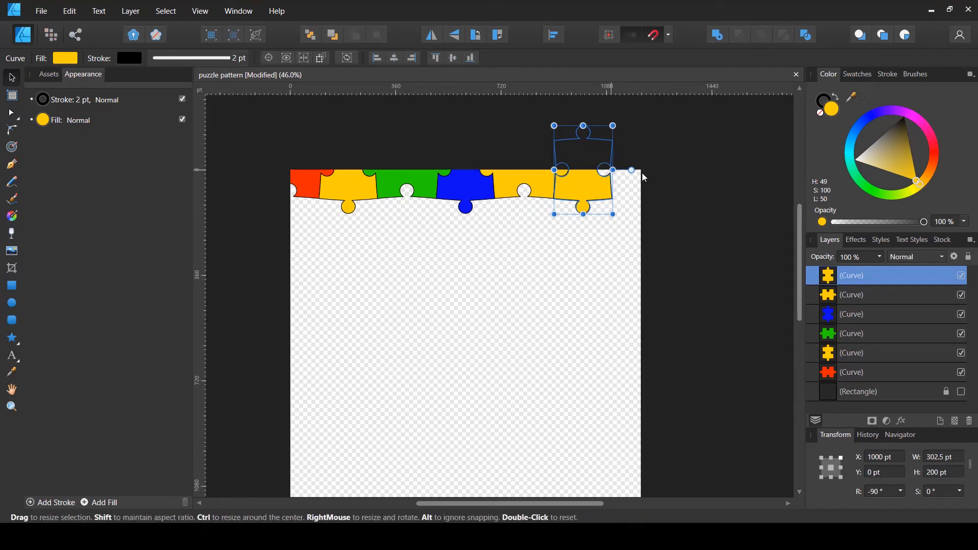
drag(851, 96, 426, 176)
click(866, 99)
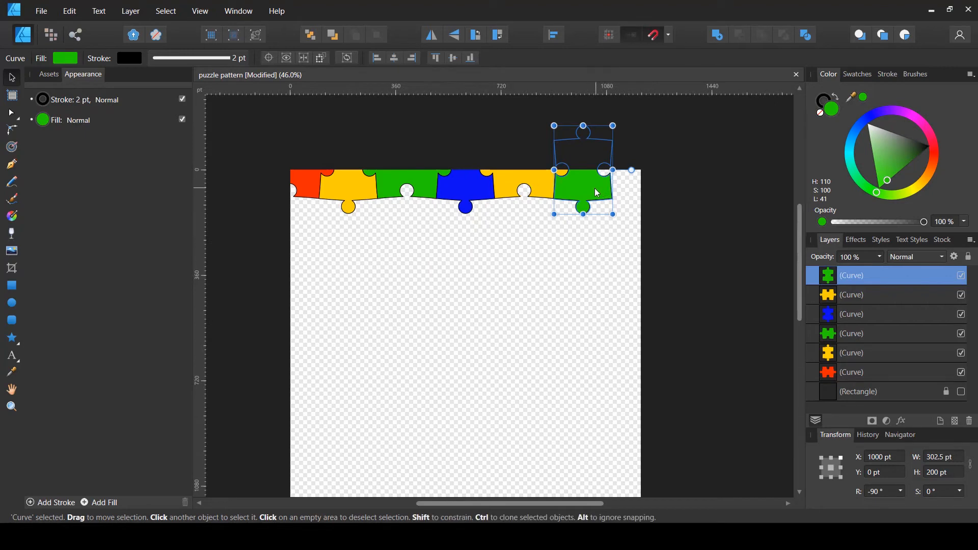
Duplicate the green piece and rotate the copy back to 0°
key(ctrl+j)
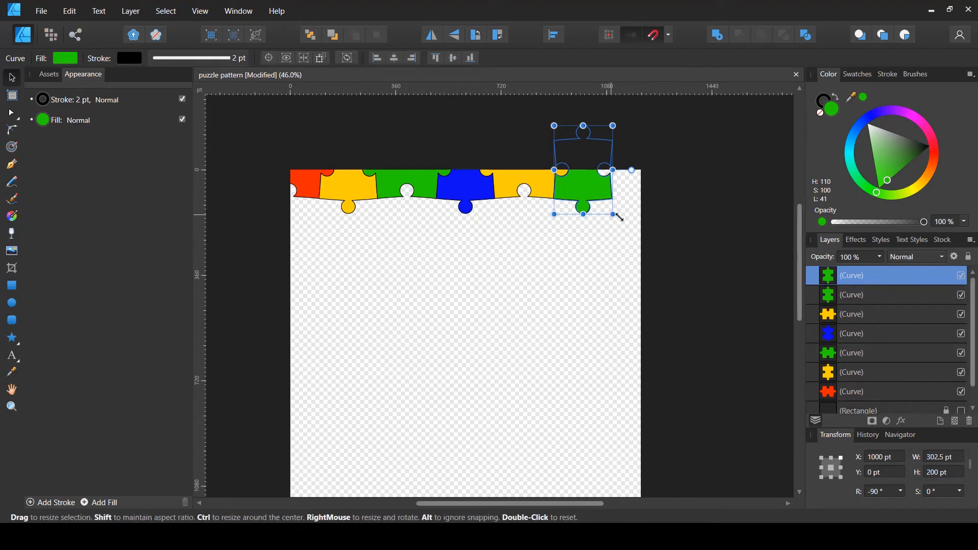
drag(617, 218, 647, 122)
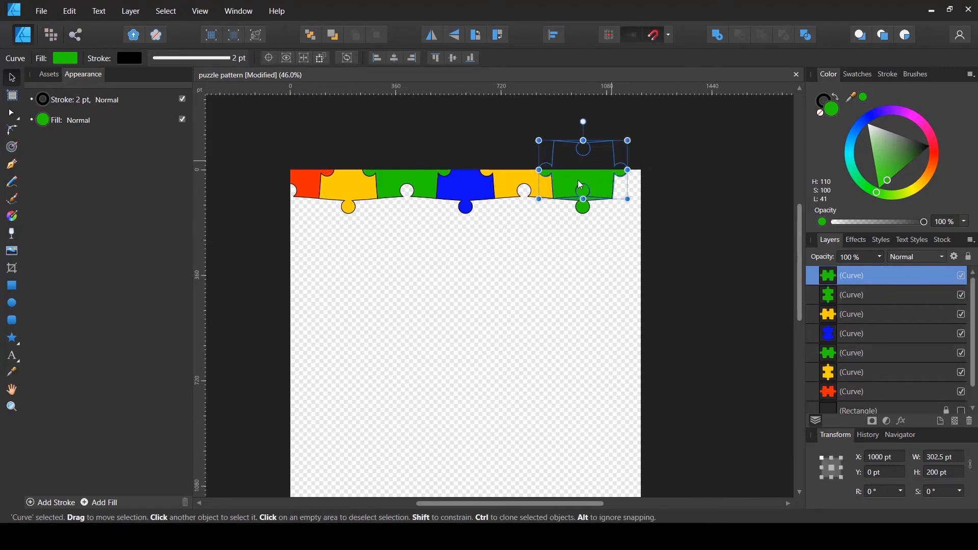
Set the copy's X position to 1200 pt and fill it with the colour sampled from the red piece
click(866, 457)
text(1200)
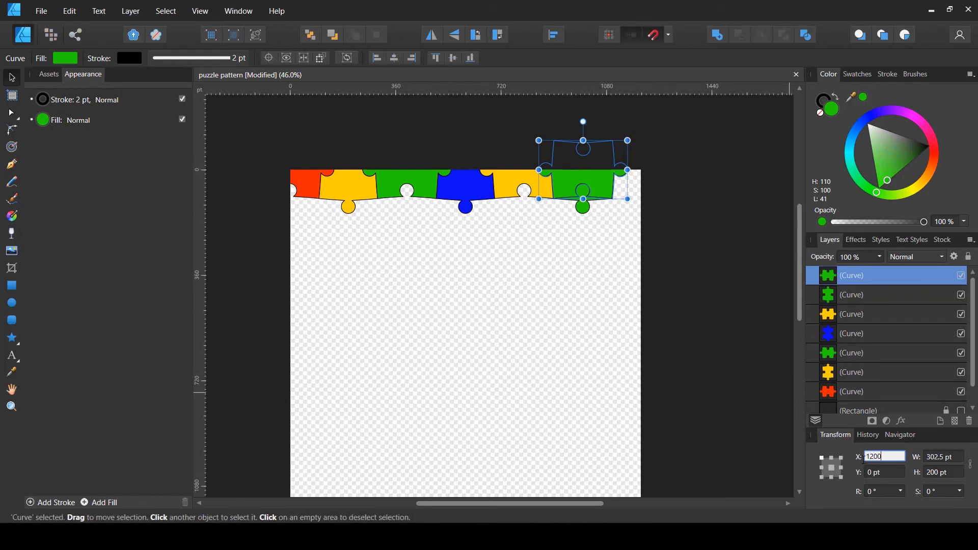
key(Return)
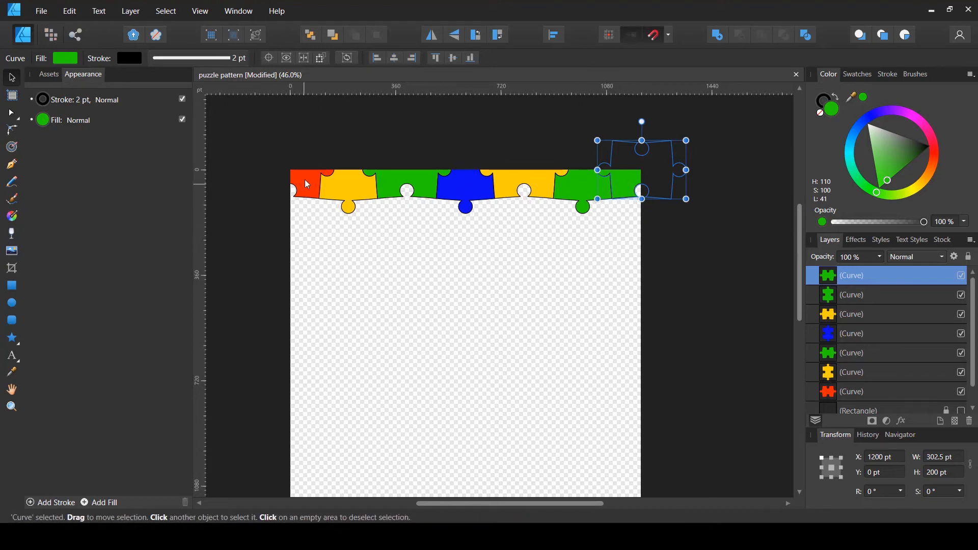
drag(865, 101, 314, 182)
click(864, 98)
click(619, 256)
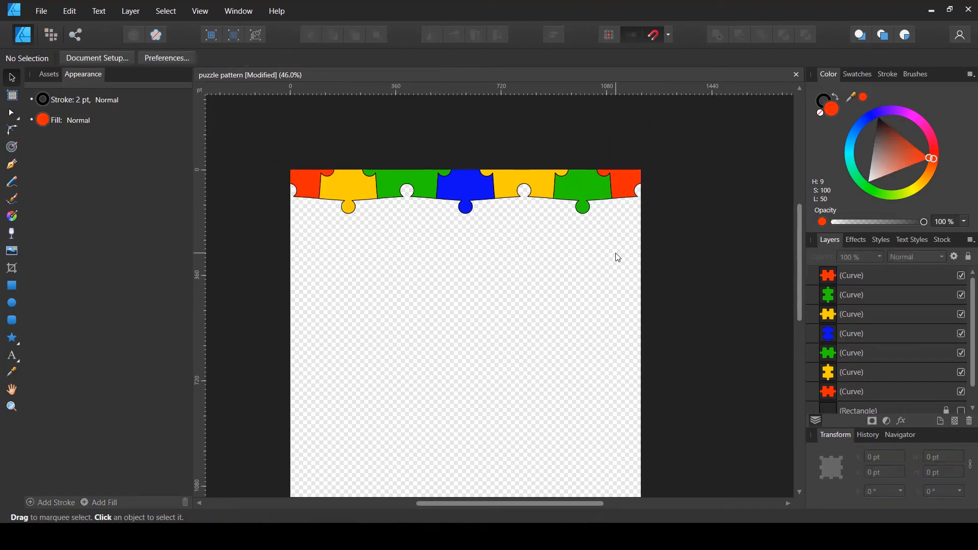
Save the document
scroll(609, 240, down, 3)
scroll(608, 243, down, 1)
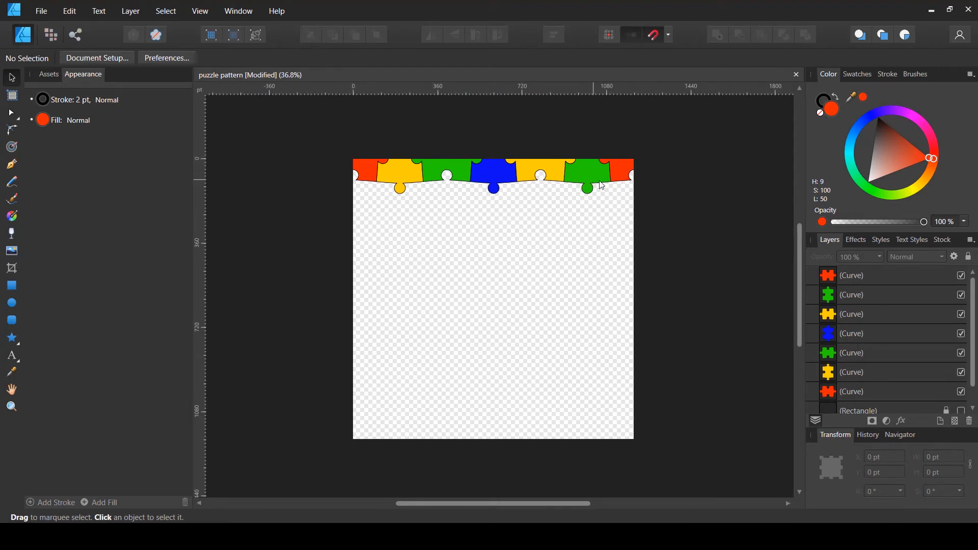
key(ctrl+s)
scroll(525, 265, up, 2)
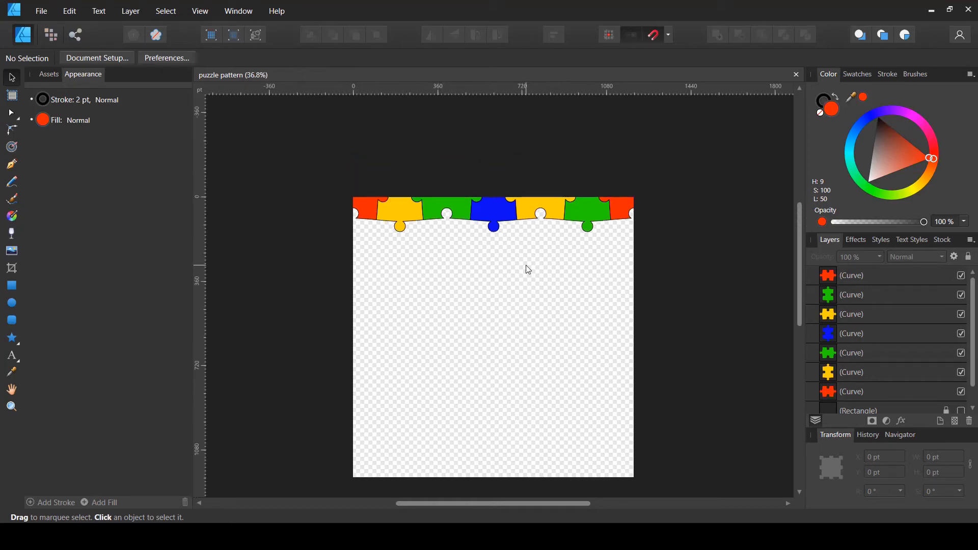
Select all seven pieces, try moving them to Y 200 pt, and undo the move
click(830, 77)
drag(315, 288, 715, 110)
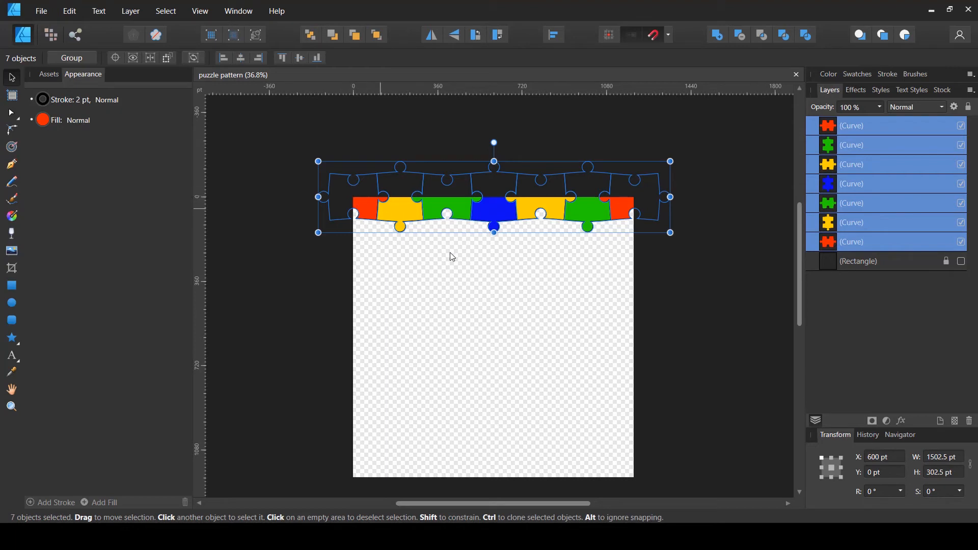
click(888, 472)
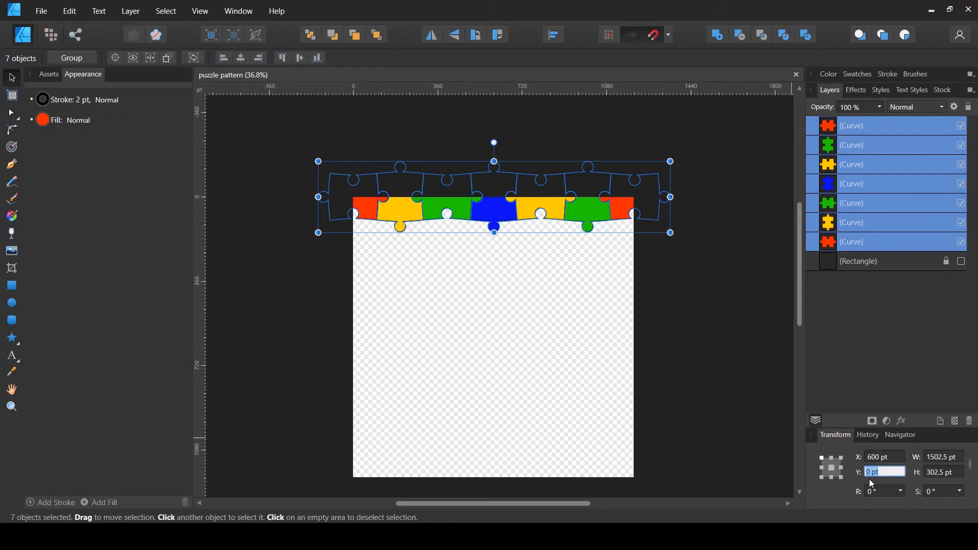
text(200)
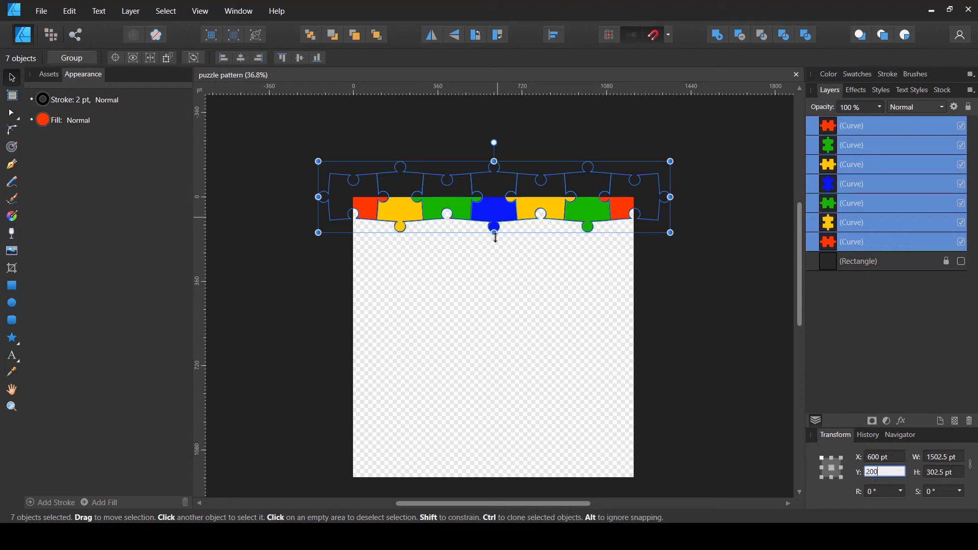
click(888, 456)
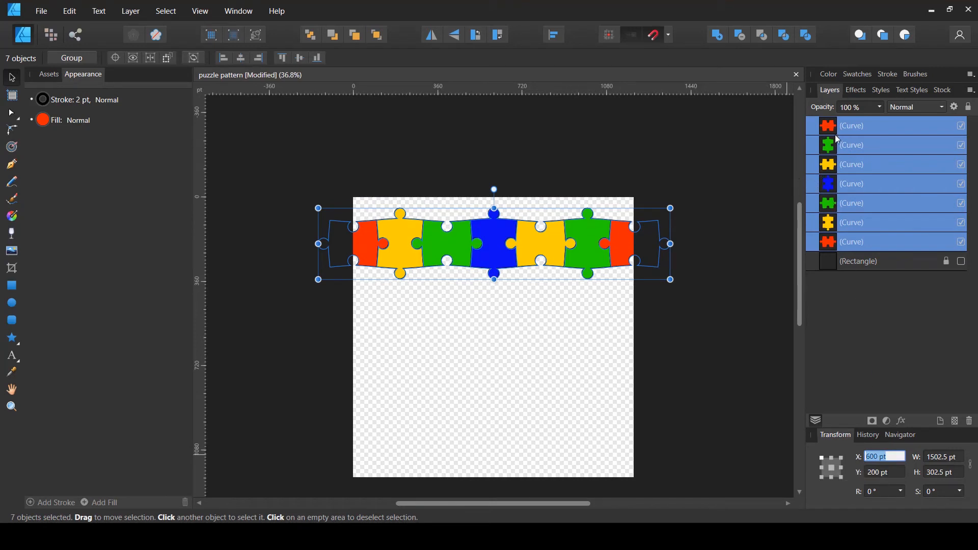
click(846, 355)
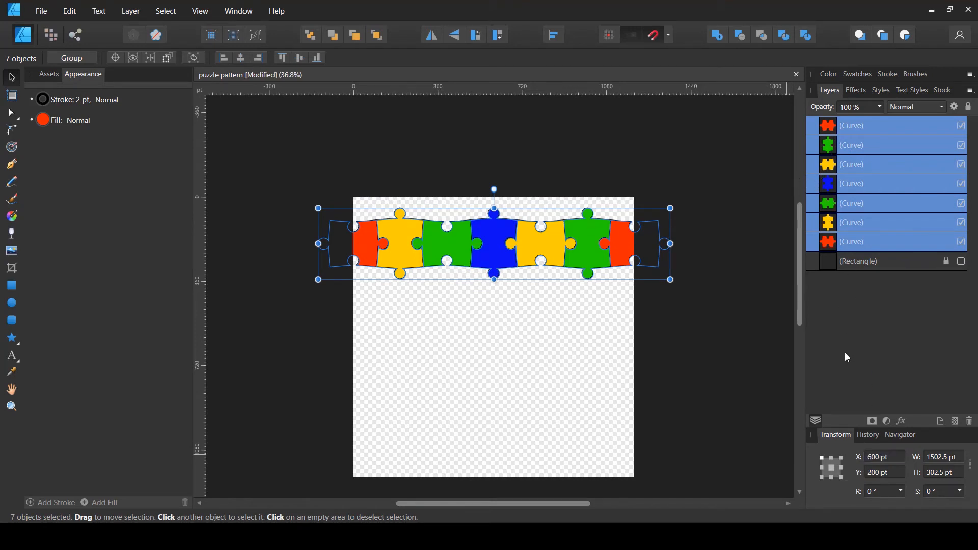
key(ctrl+z)
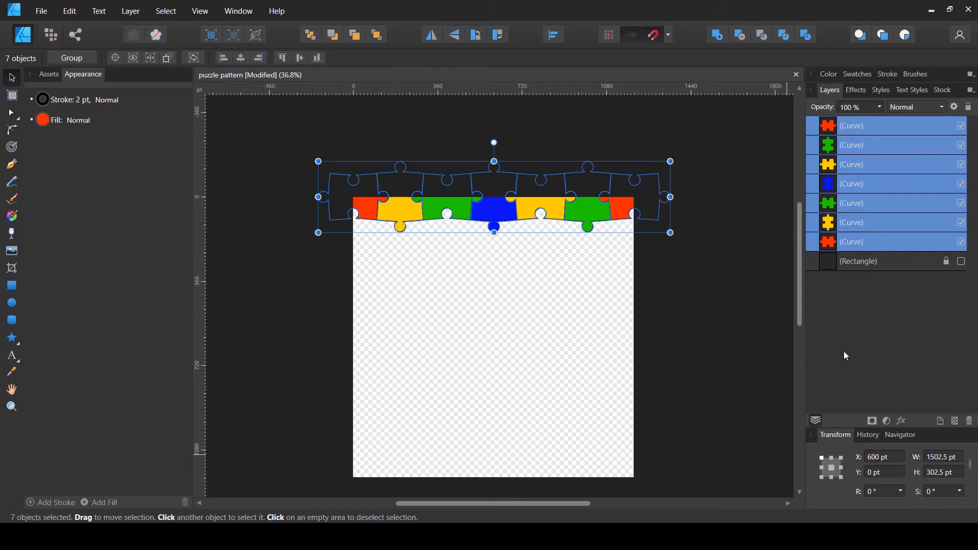
Duplicate the selected row of seven pieces and set the copy's Y position to 200 pt
key(ctrl+j)
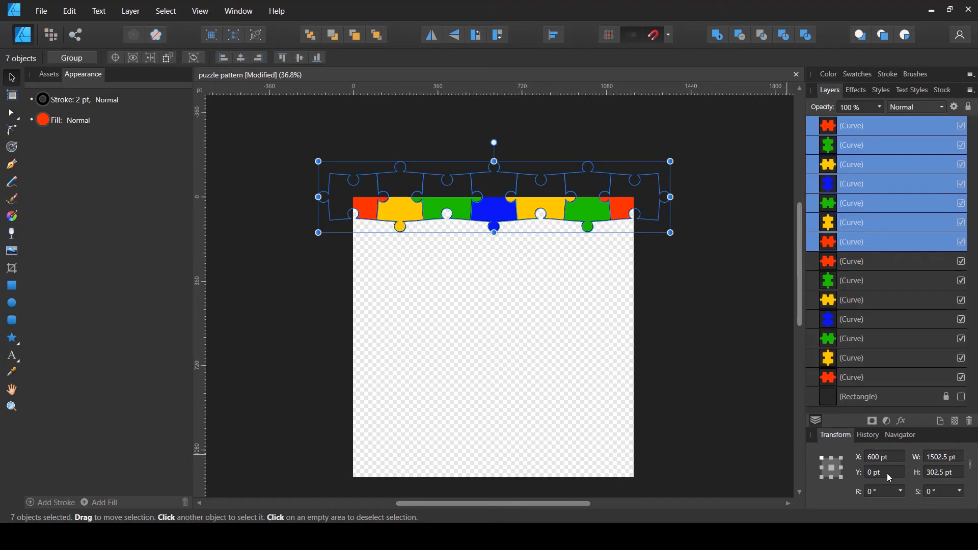
click(887, 474)
text(200)
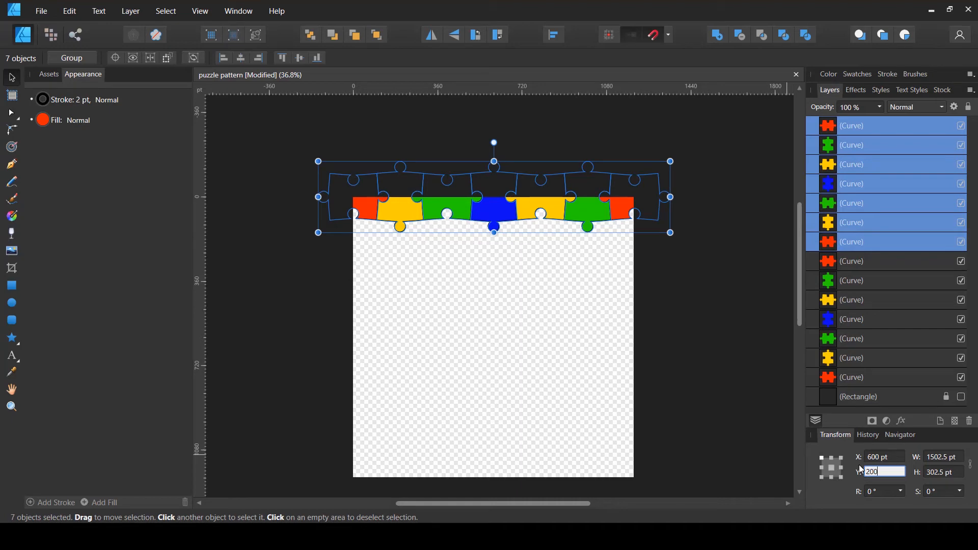
key(Return)
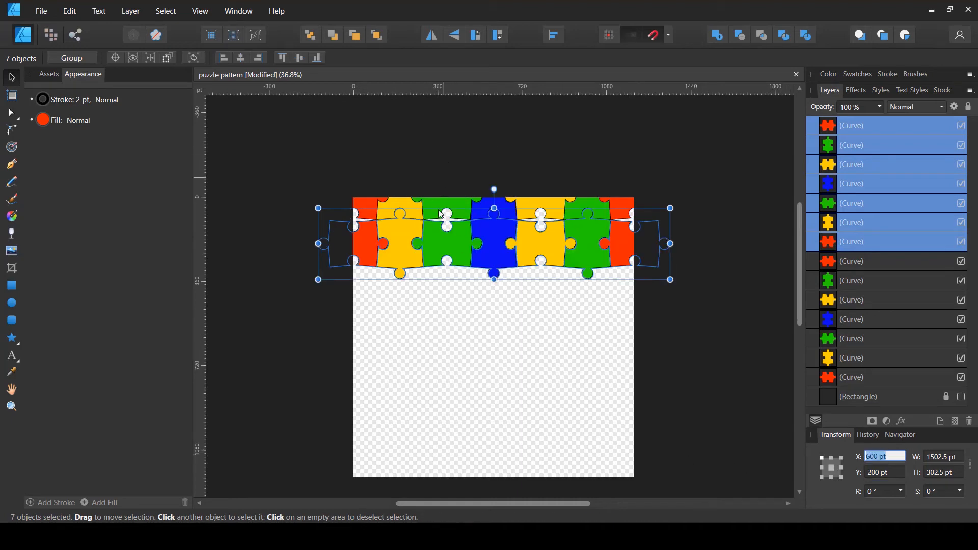
Set the duplicated row's X position to 800 pt to offset it from the first row
scroll(411, 230, up, 4)
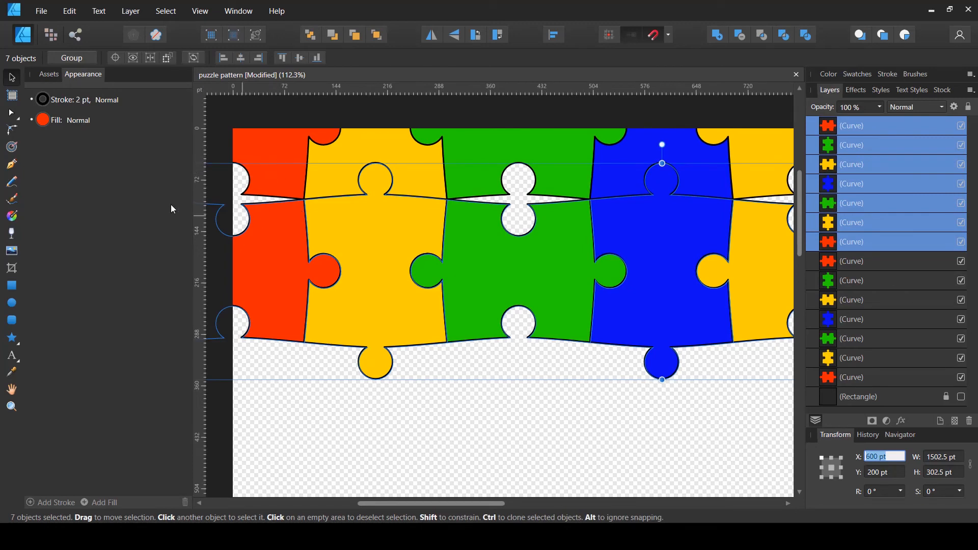
scroll(371, 210, down, 4)
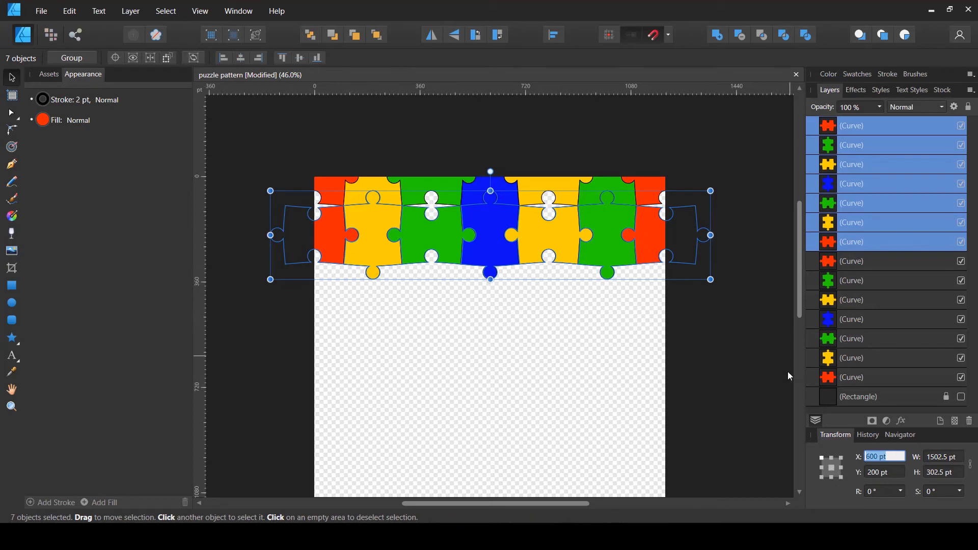
click(891, 458)
drag(881, 457, 874, 456)
key(BackSpace)
key(Tab)
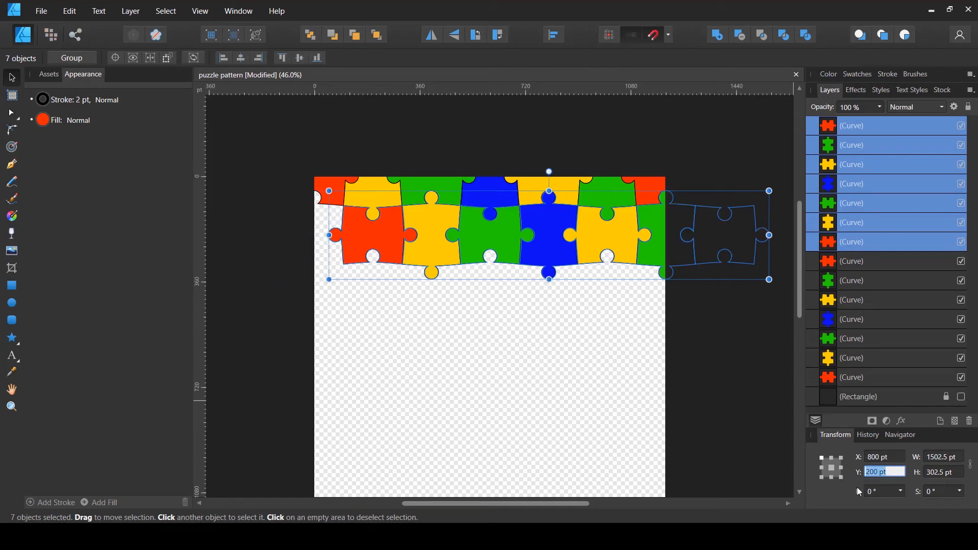
ctrl+scroll(452, 206, up, 5)
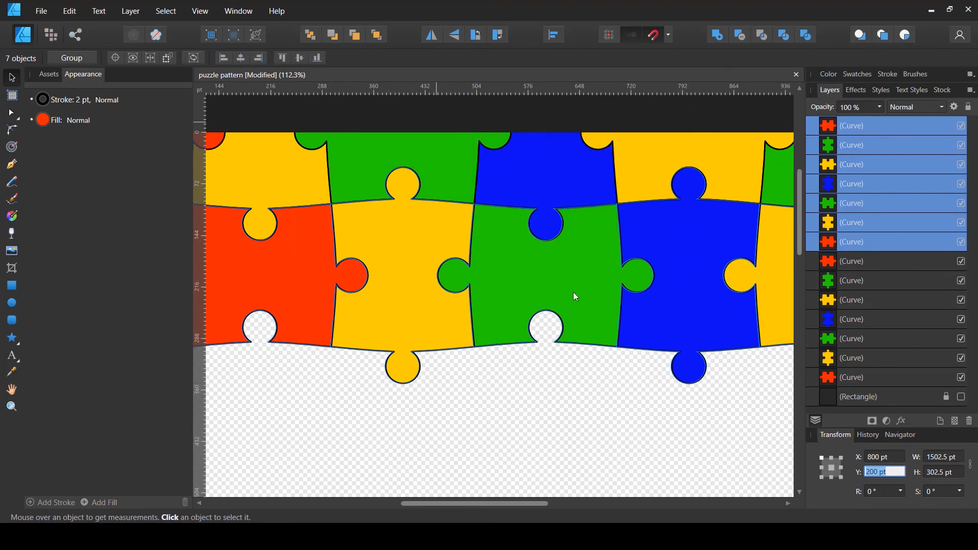
Duplicate the green piece at the row's right edge and set the copy's X position to 0 pt
ctrl+scroll(452, 308, down, 5)
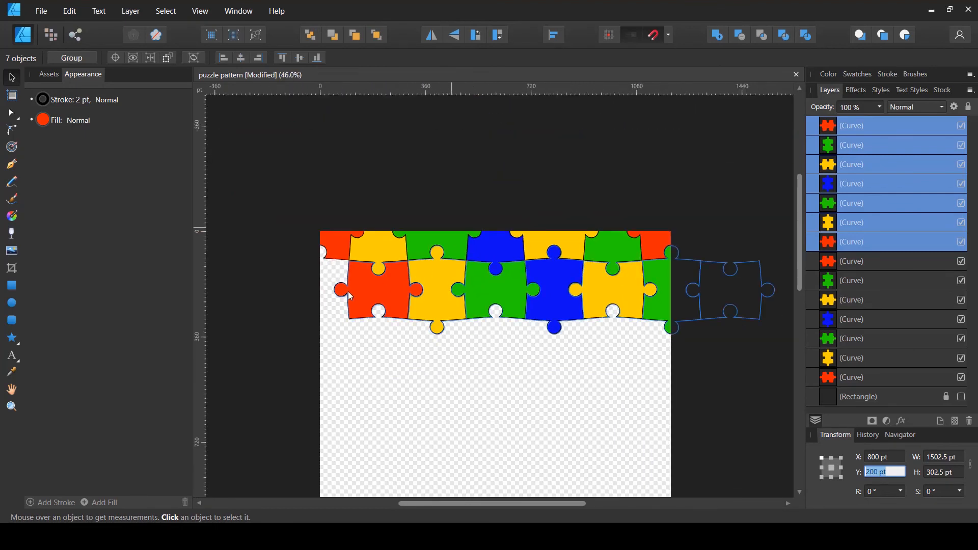
scroll(347, 291, down, 2)
click(321, 253)
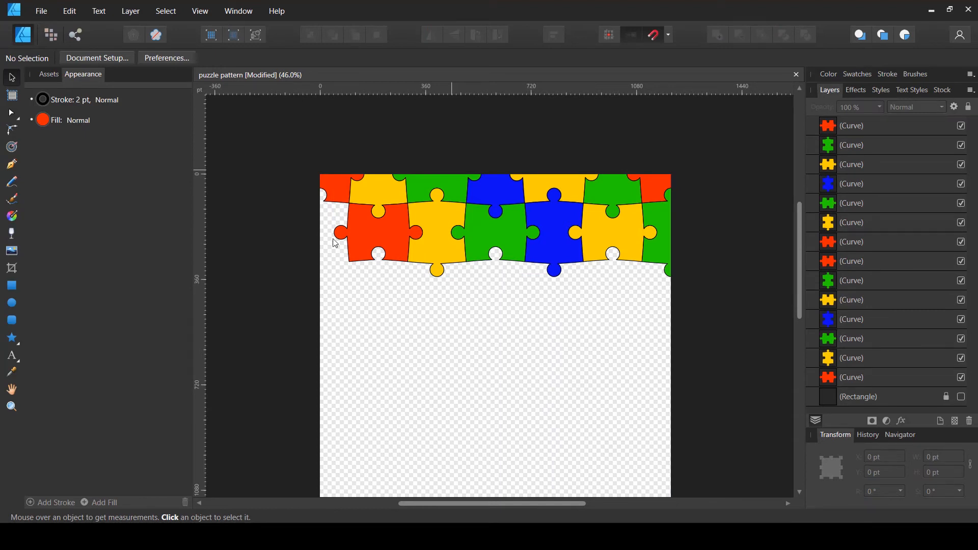
click(659, 249)
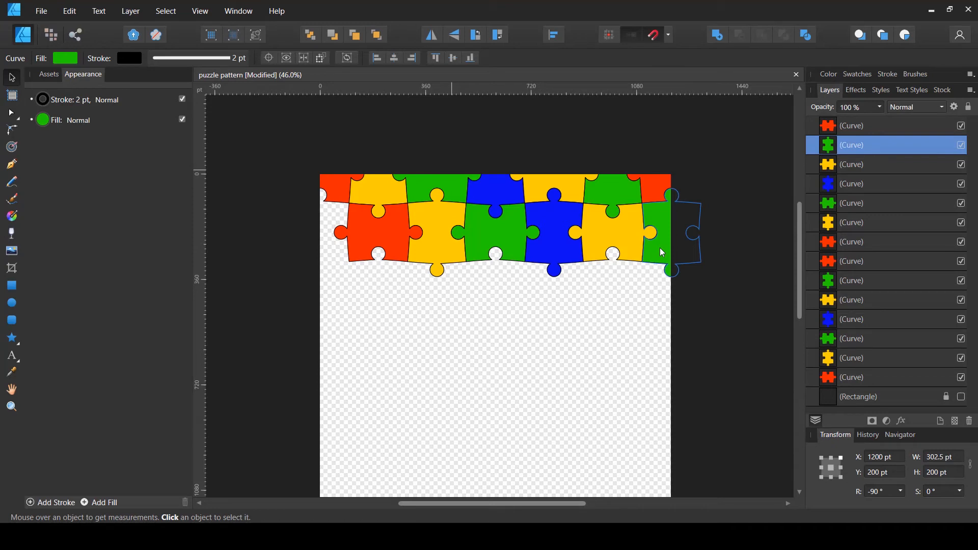
key(ctrl+j)
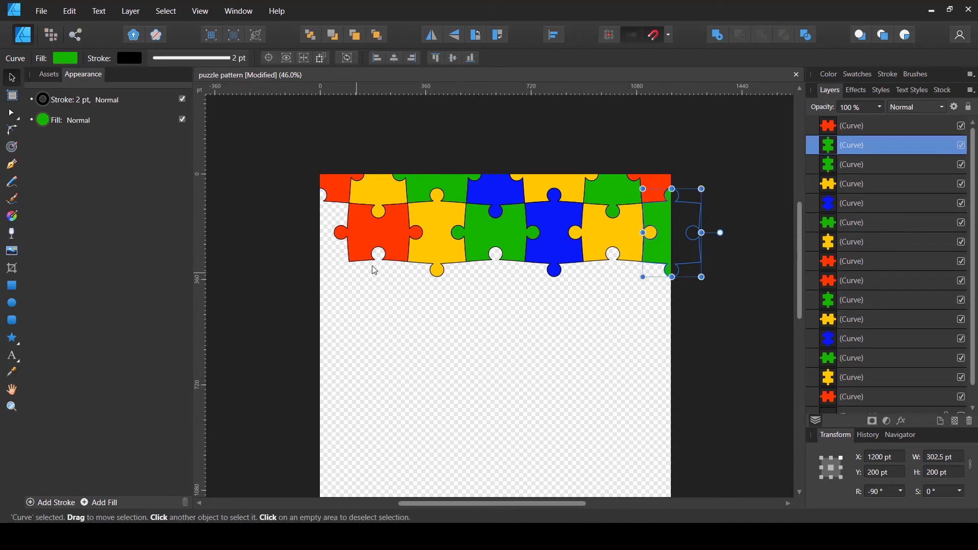
click(891, 459)
click(892, 459)
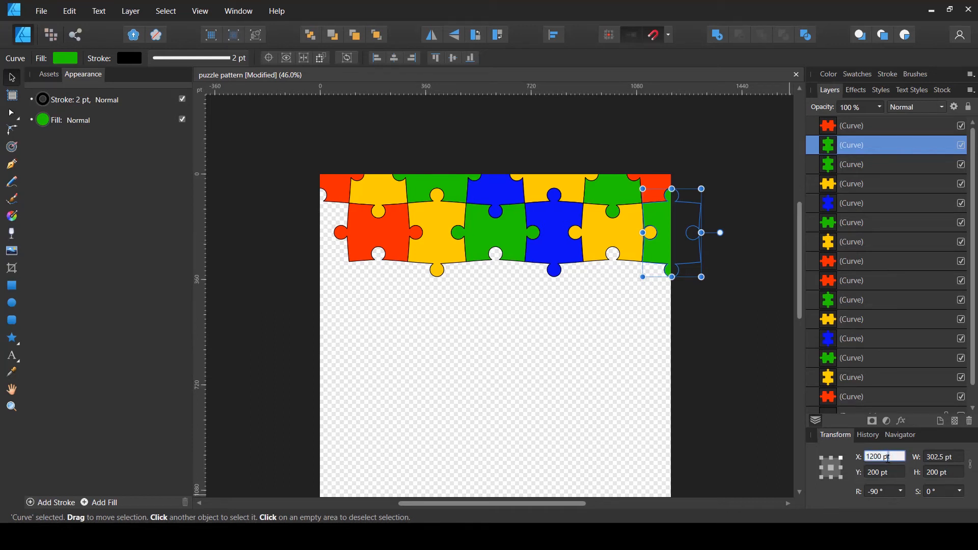
drag(887, 457, 861, 460)
text(0)
key(Tab)
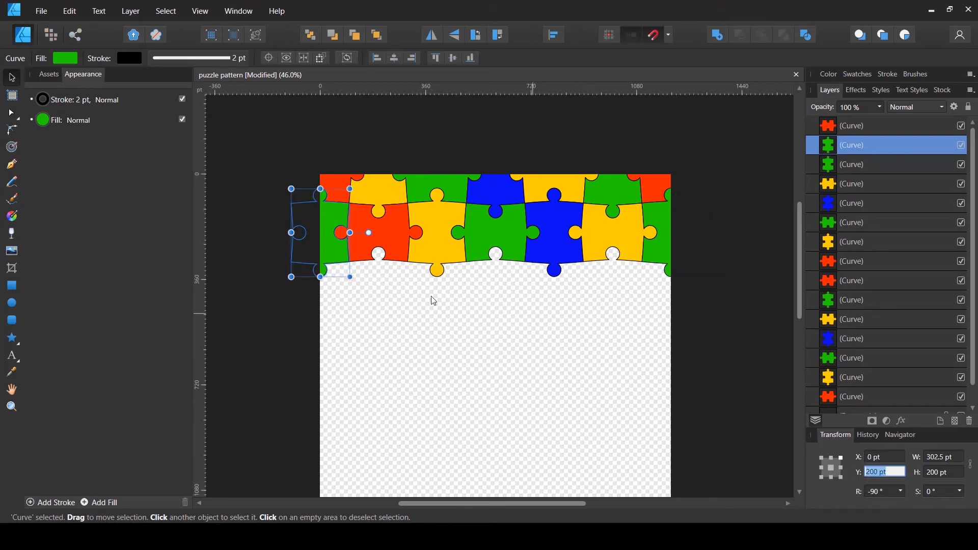
Delete the stray red piece sitting beyond the page's right edge
click(756, 251)
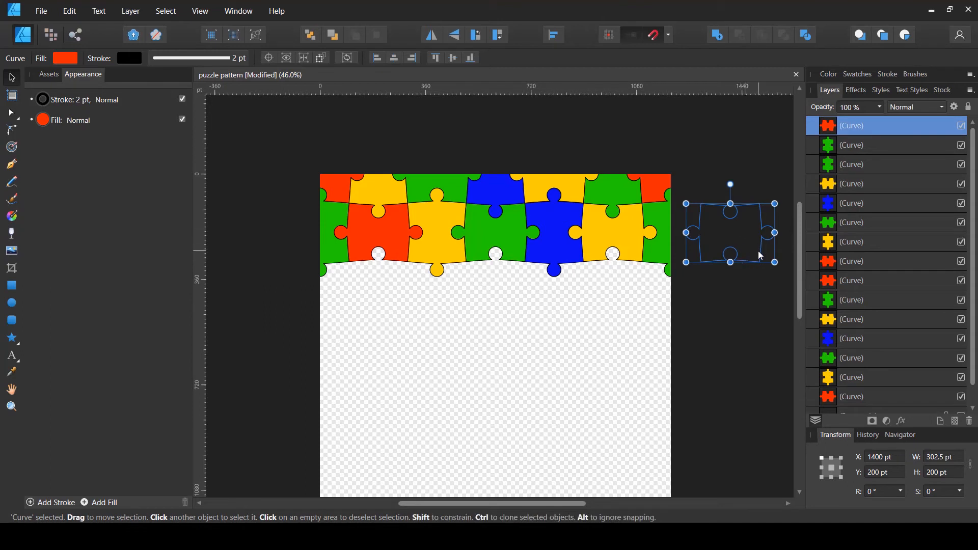
key(Delete)
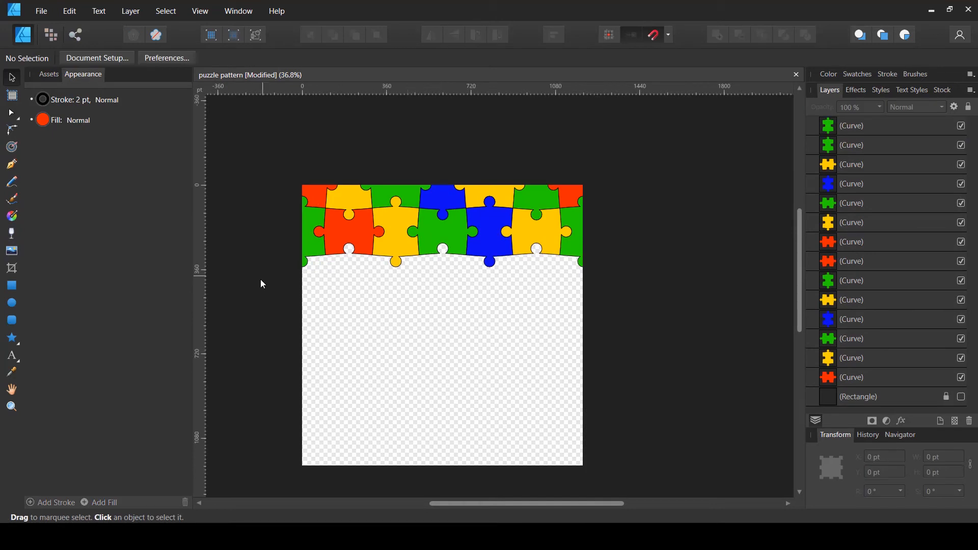
Select all fourteen pieces of both rows, duplicate them, and set the copy's Y position to 500 pt
drag(263, 284, 667, 136)
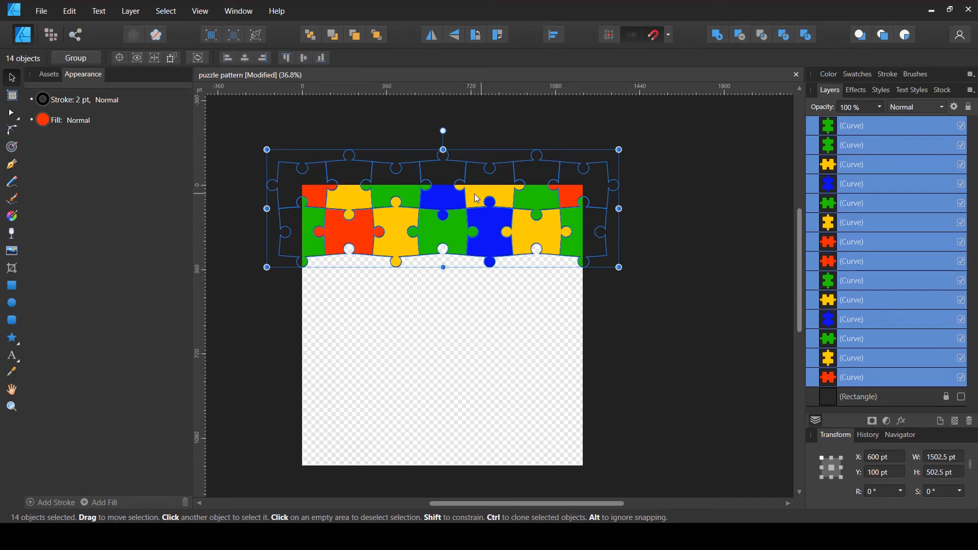
scroll(411, 208, up, 1)
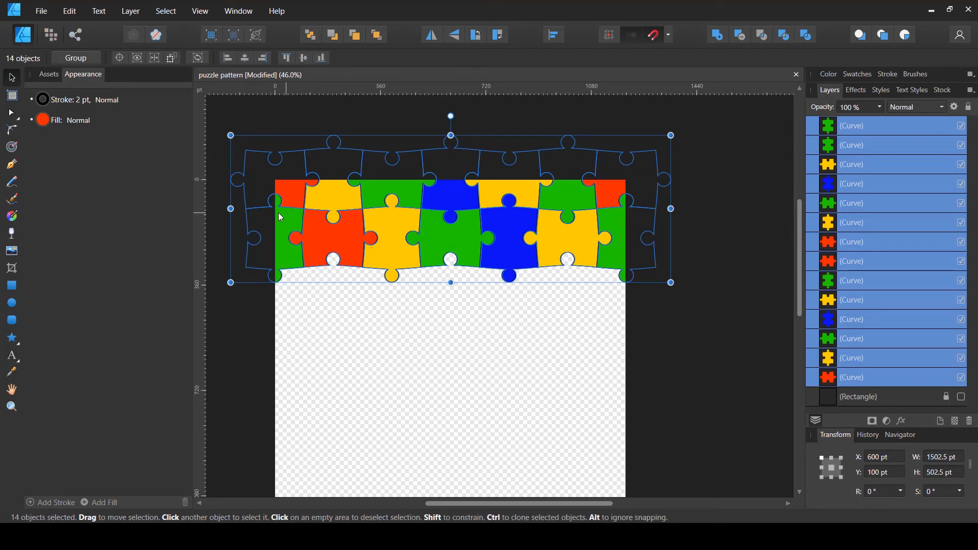
scroll(261, 210, up, 3)
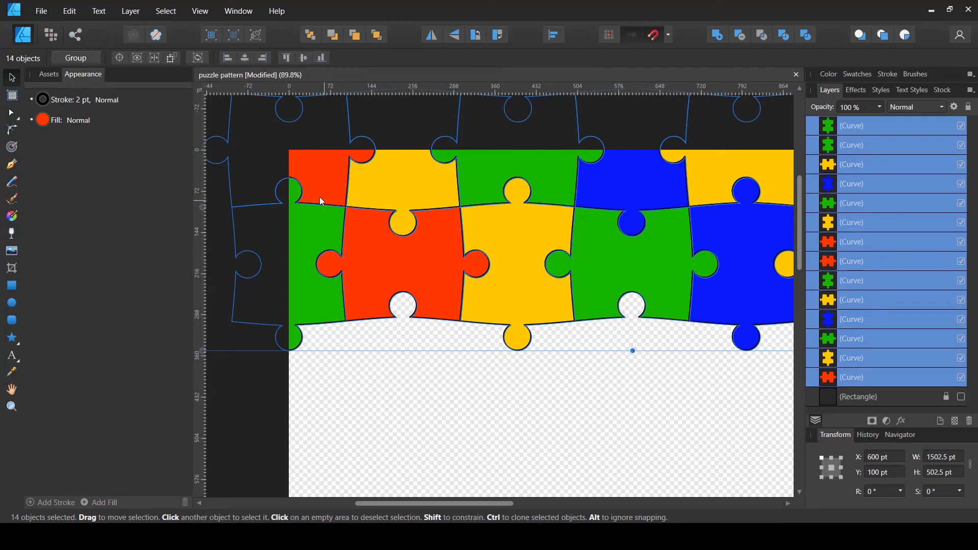
scroll(285, 249, down, 2)
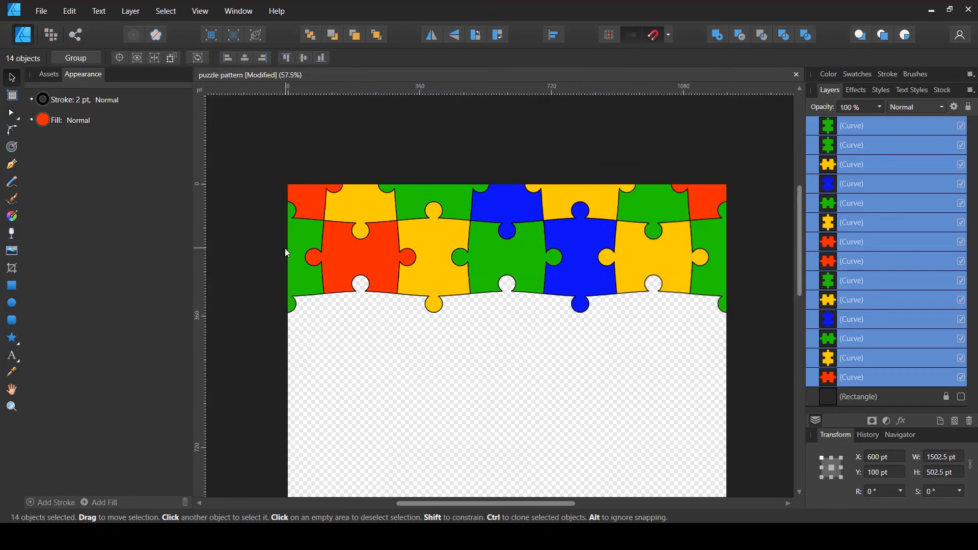
scroll(357, 255, down, 1)
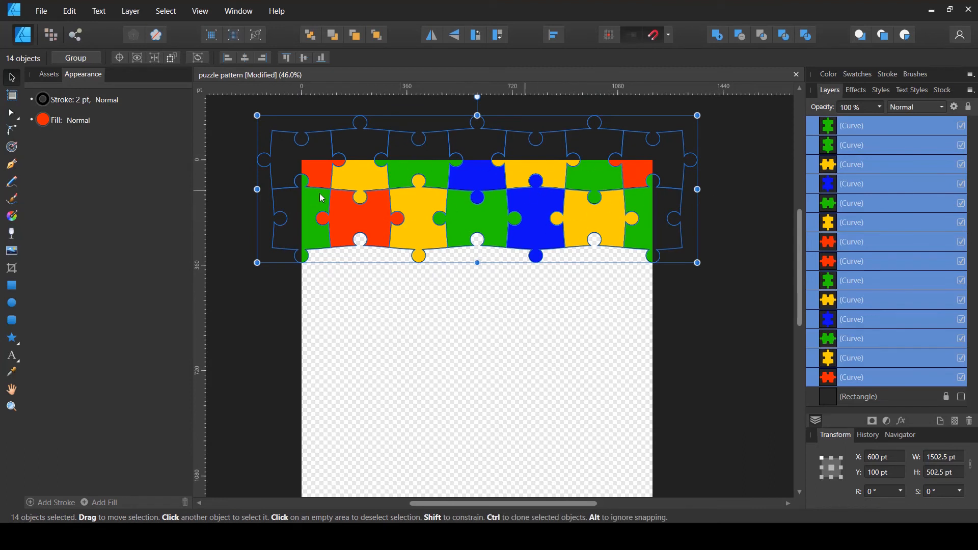
scroll(586, 224, down, 2)
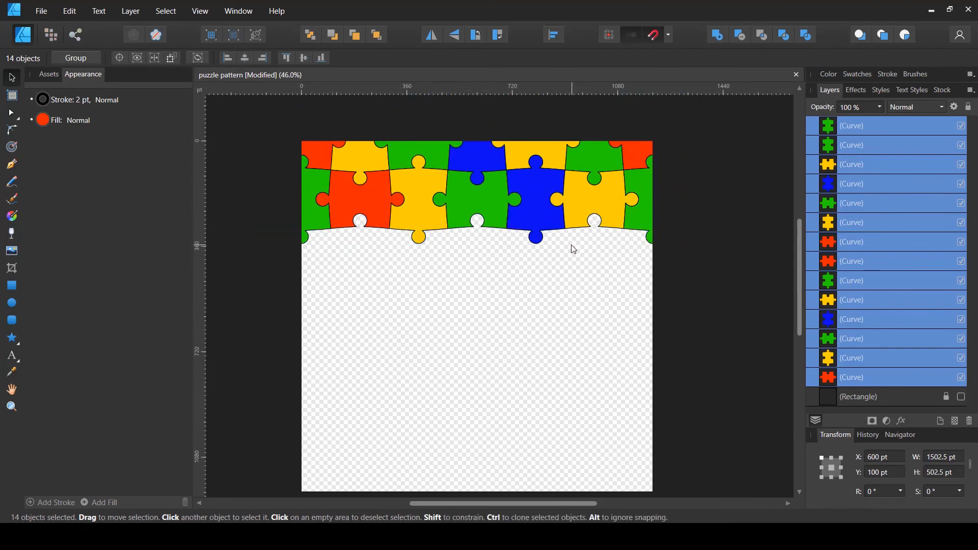
scroll(574, 249, up, 2)
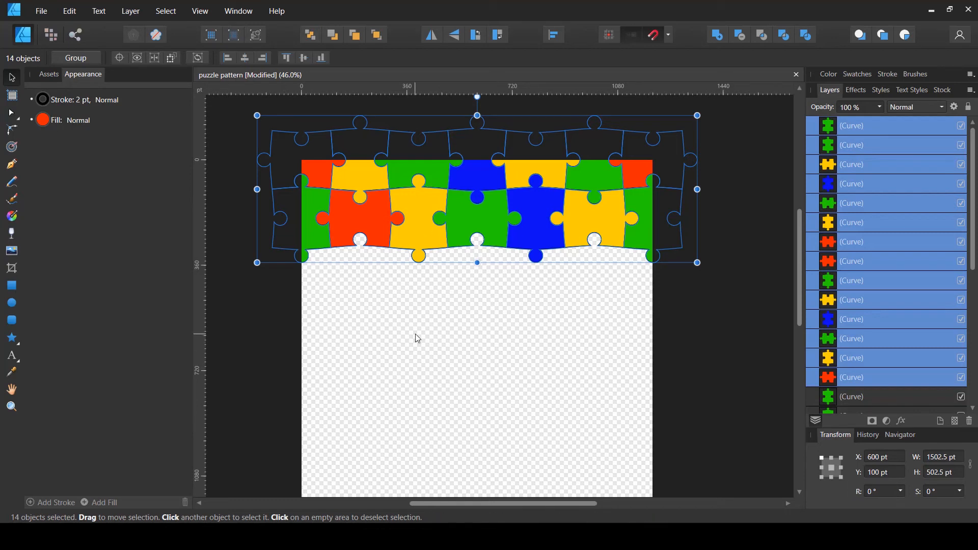
click(892, 476)
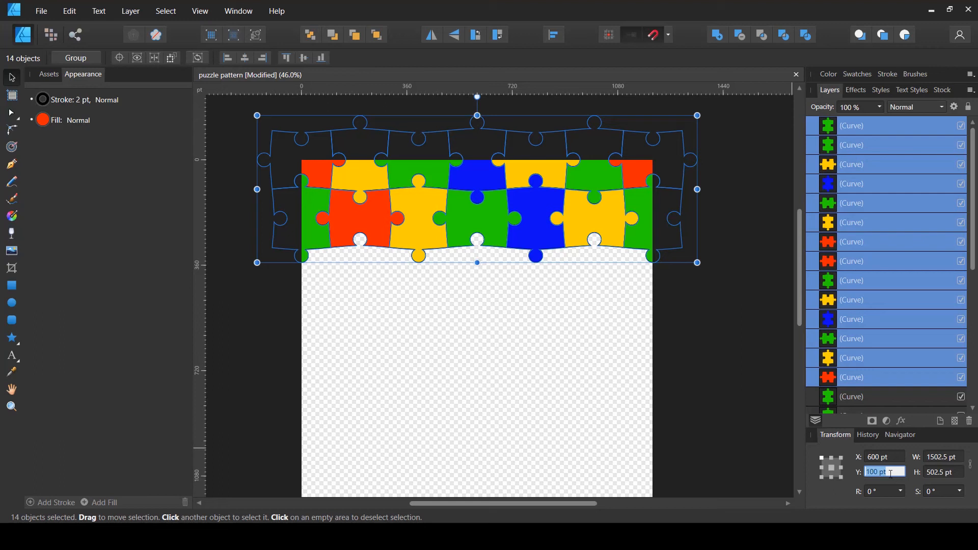
click(883, 471)
drag(880, 473, 897, 473)
text(+200)
key(Tab)
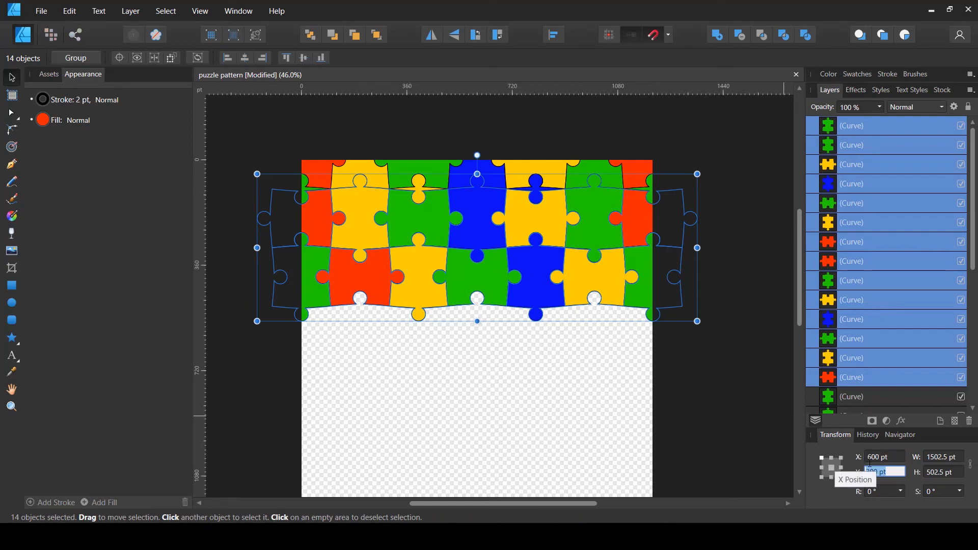
key(BackSpace)
text(400)
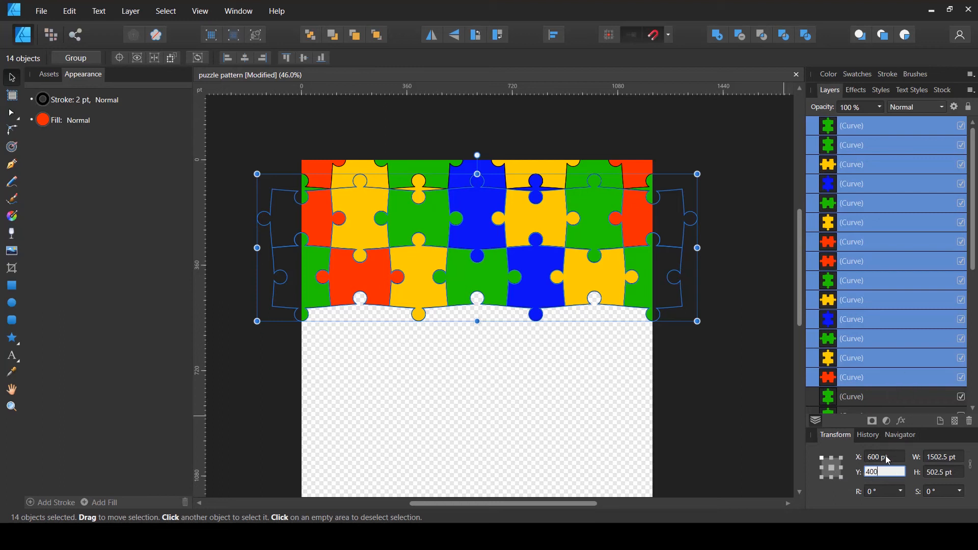
click(881, 457)
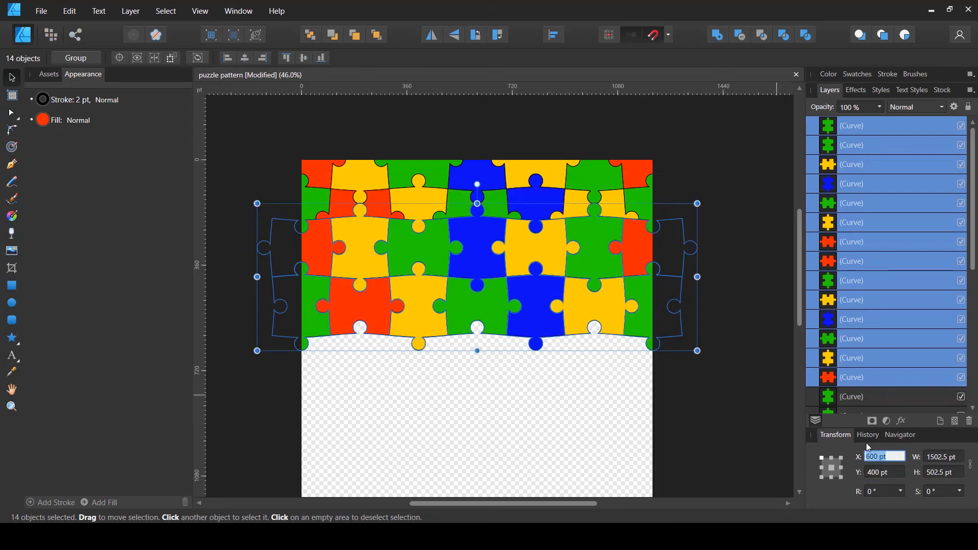
click(892, 474)
text(500)
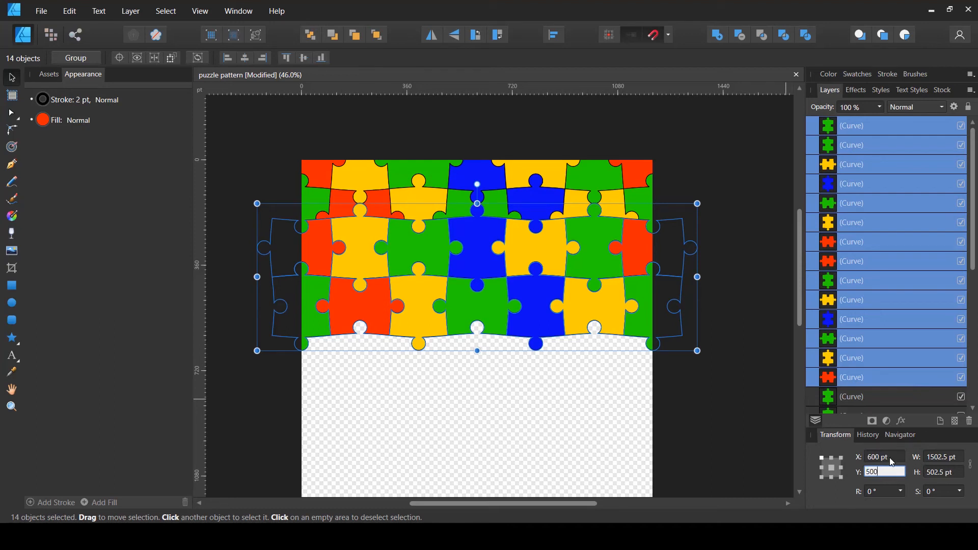
click(891, 459)
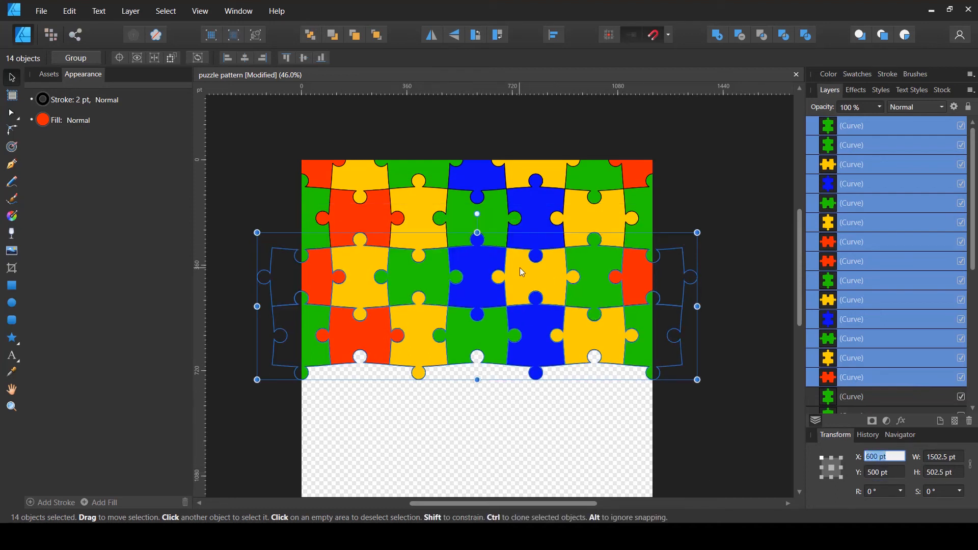
Try dragging the copied rows further down, and undo the move
scroll(387, 281, up, 3)
drag(349, 280, 359, 344)
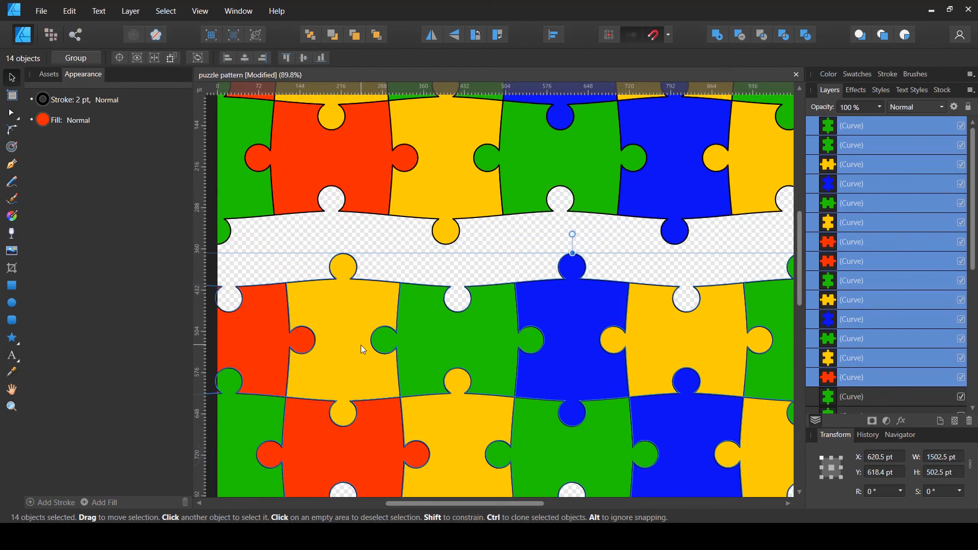
key(ctrl+z)
scroll(441, 270, down, 2)
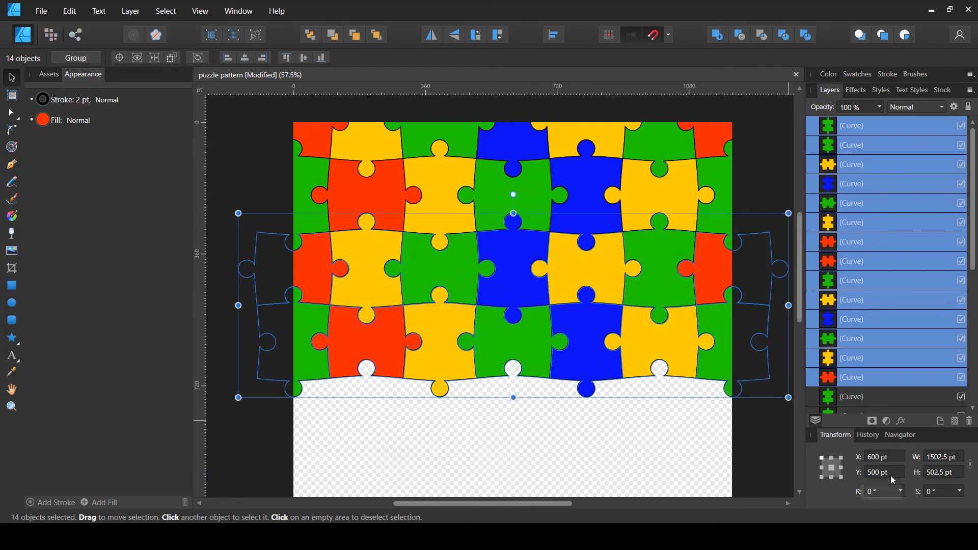
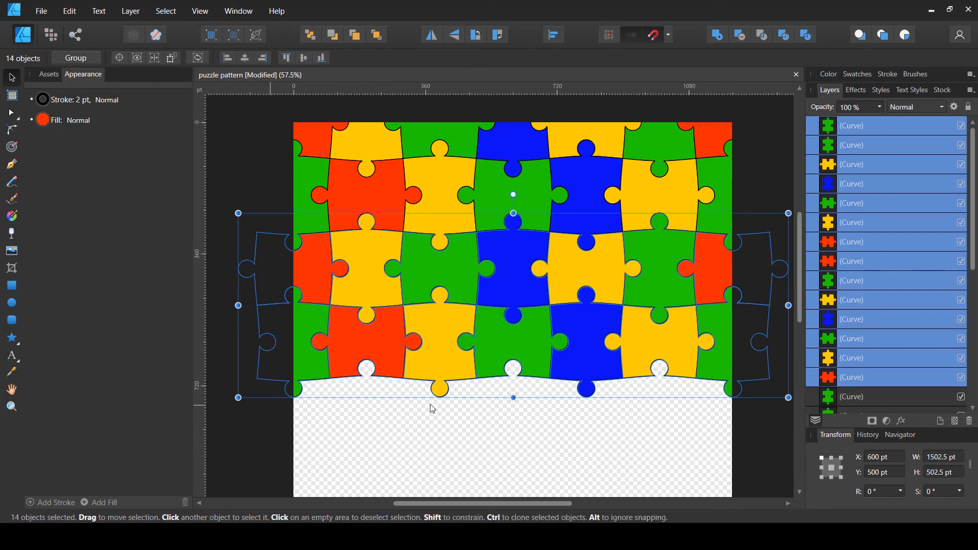
Move the copied two rows down by setting their Y position to 900 pt
scroll(515, 366, down, 3)
scroll(512, 362, up, 1)
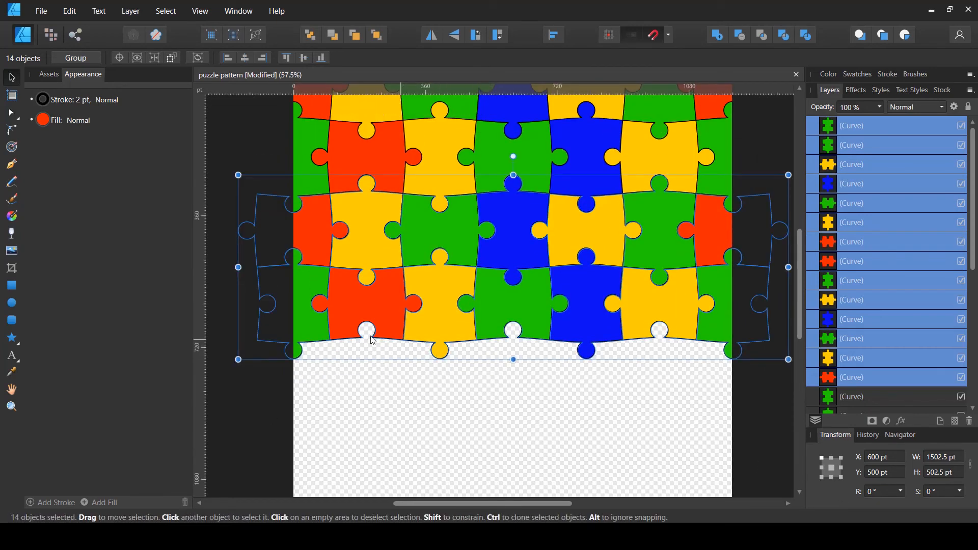
scroll(363, 333, down, 1)
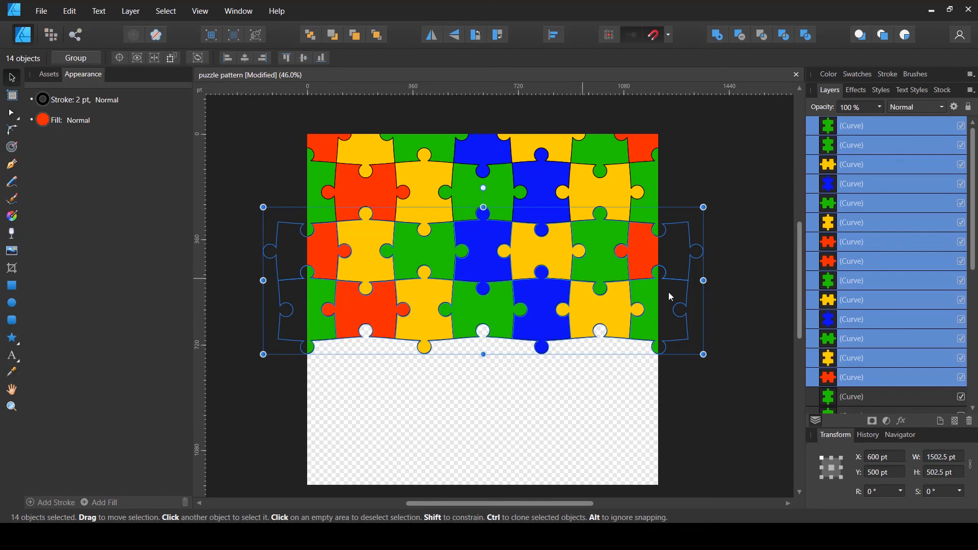
click(675, 409)
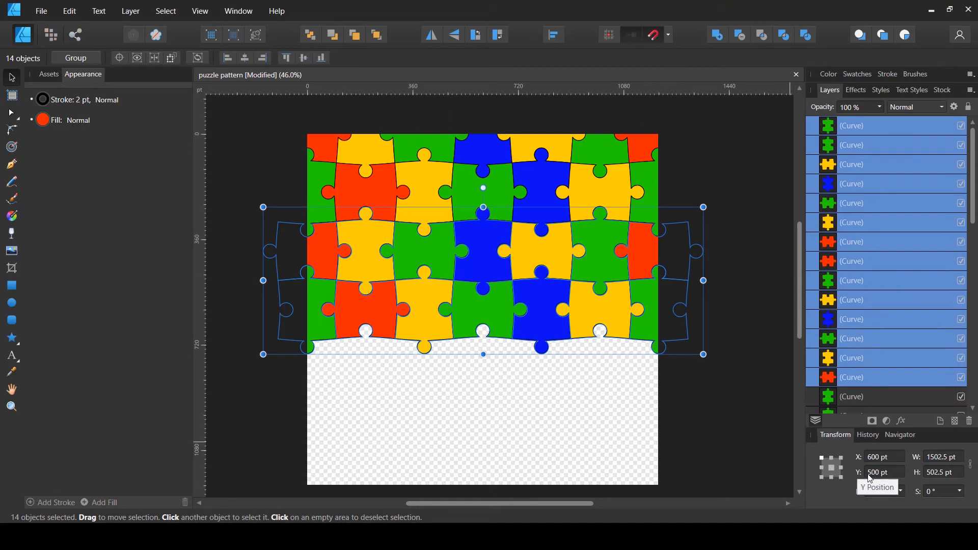
click(897, 475)
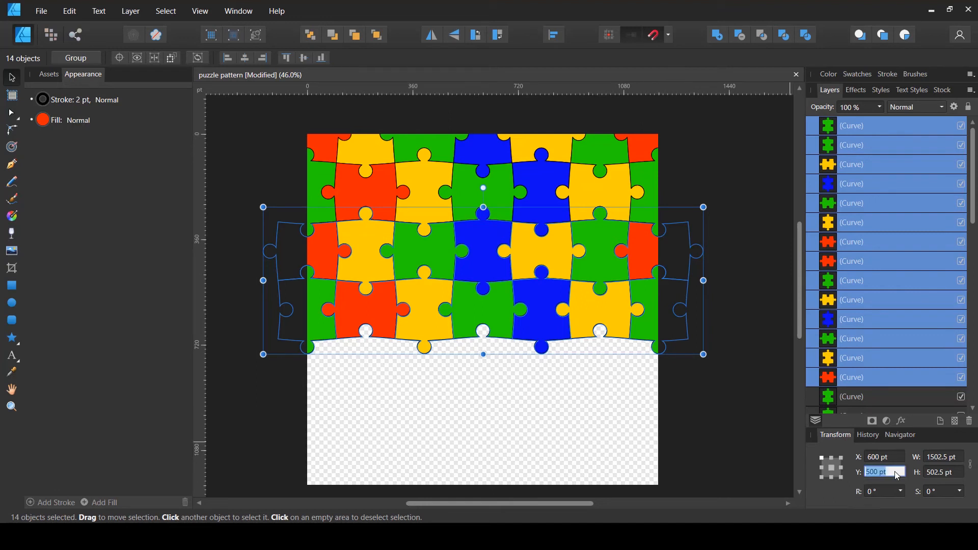
text(900)
key(Tab)
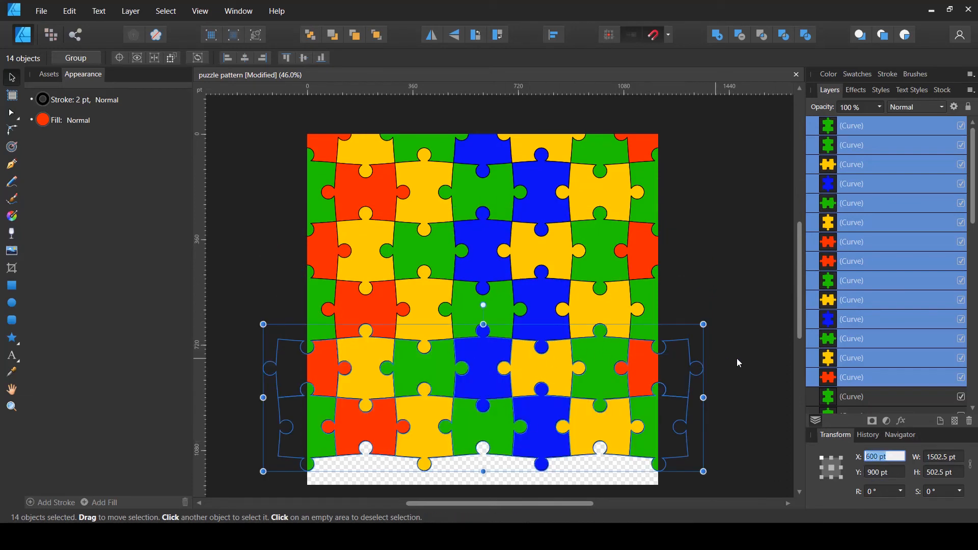
click(439, 489)
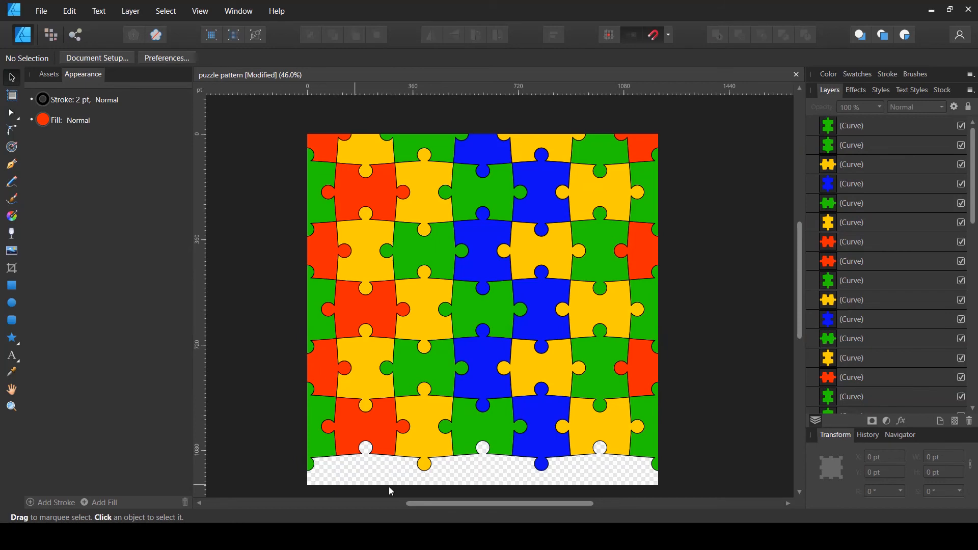
Select the seven pieces of the top row and set their Y position to 1200 pt
scroll(305, 152, up, 2)
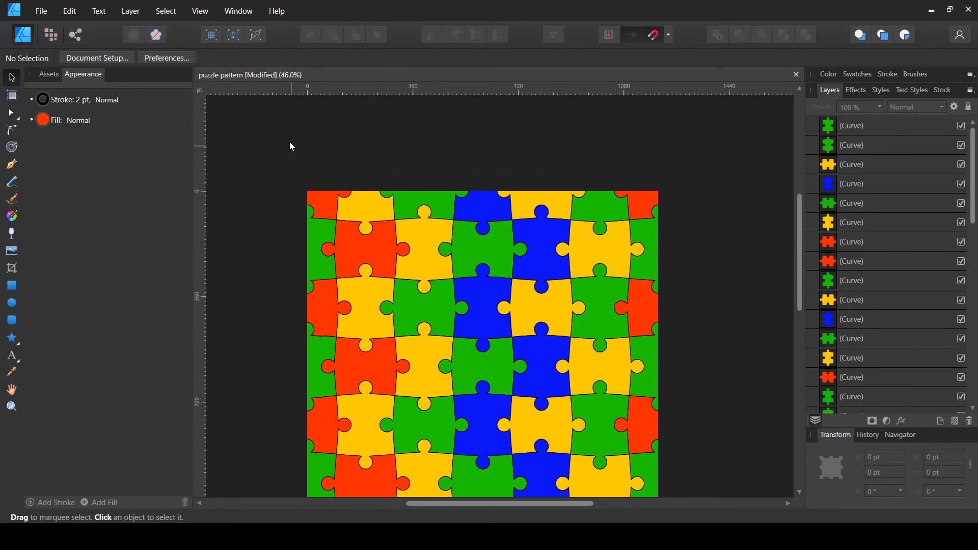
drag(282, 135, 712, 203)
scroll(425, 147, down, 1)
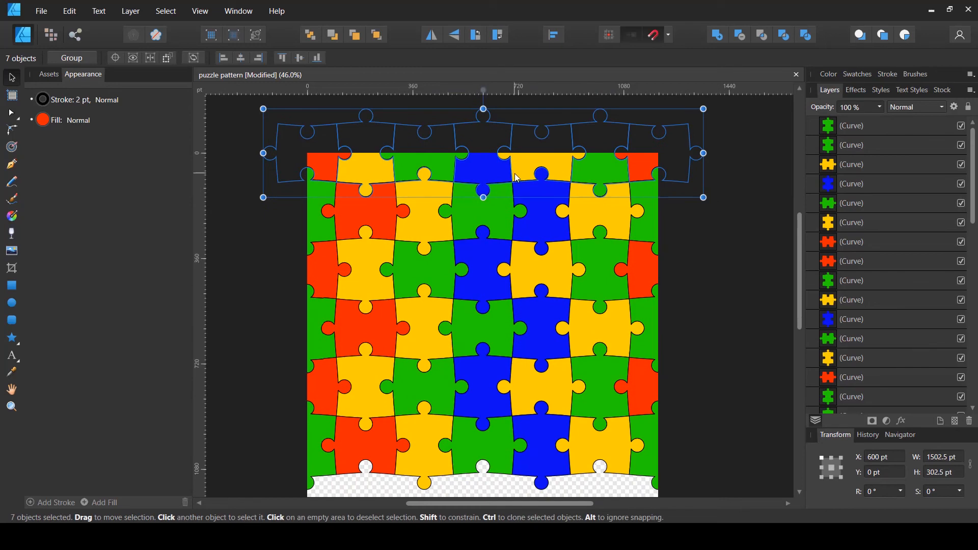
scroll(502, 194, down, 1)
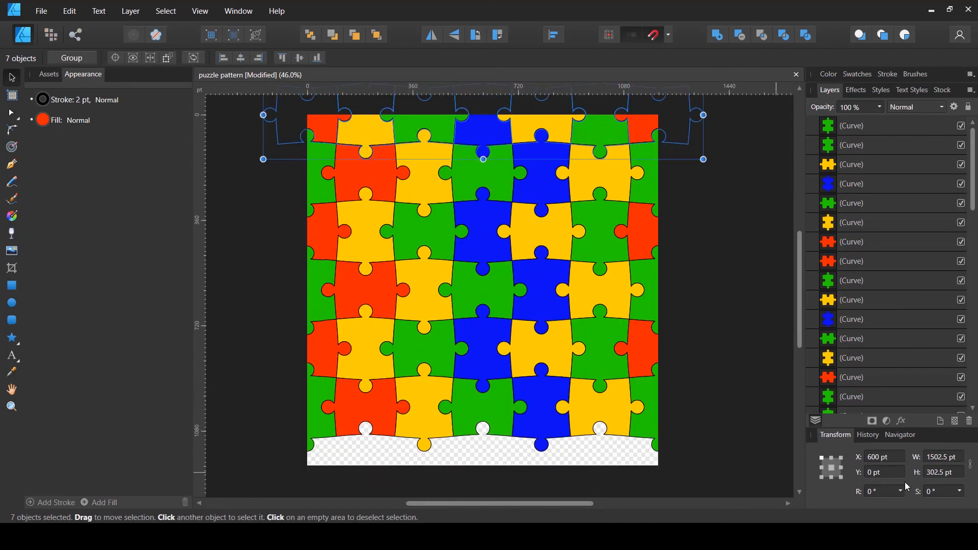
text(1200)
key(Return)
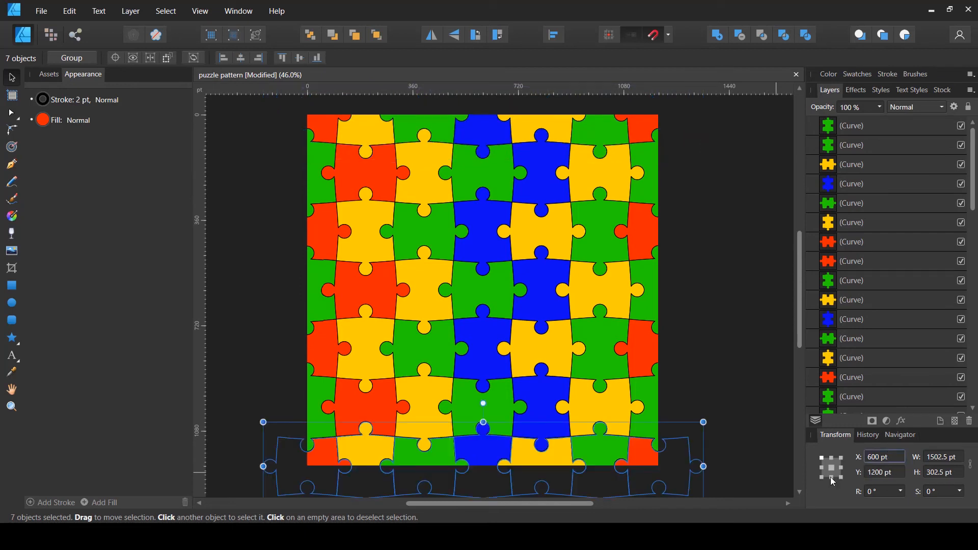
Recolour the green half piece at the page's left edge in the middle row light blue
click(746, 411)
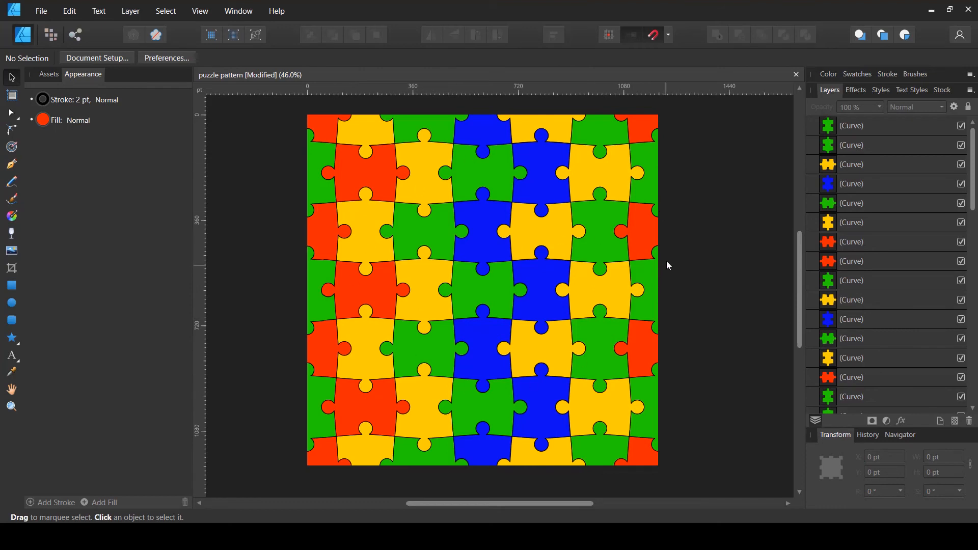
click(315, 302)
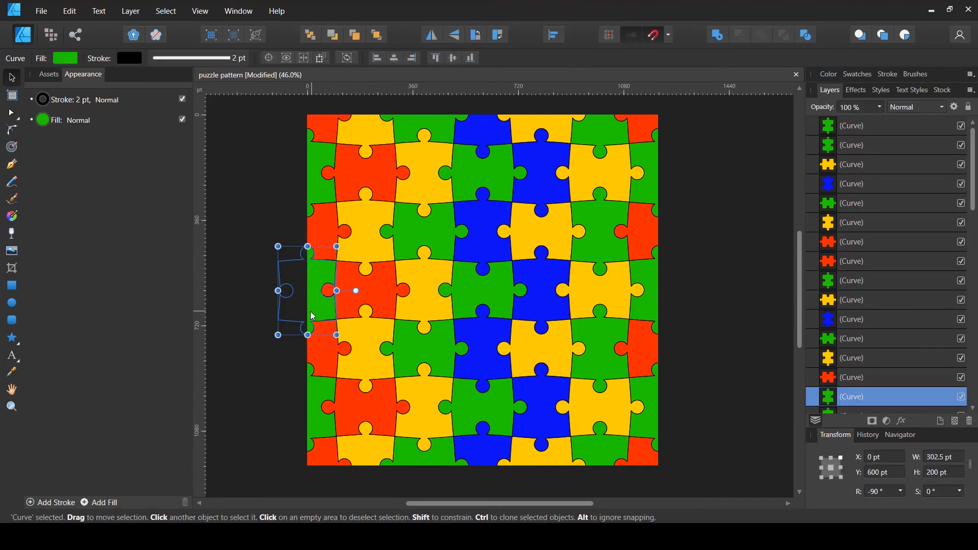
click(857, 74)
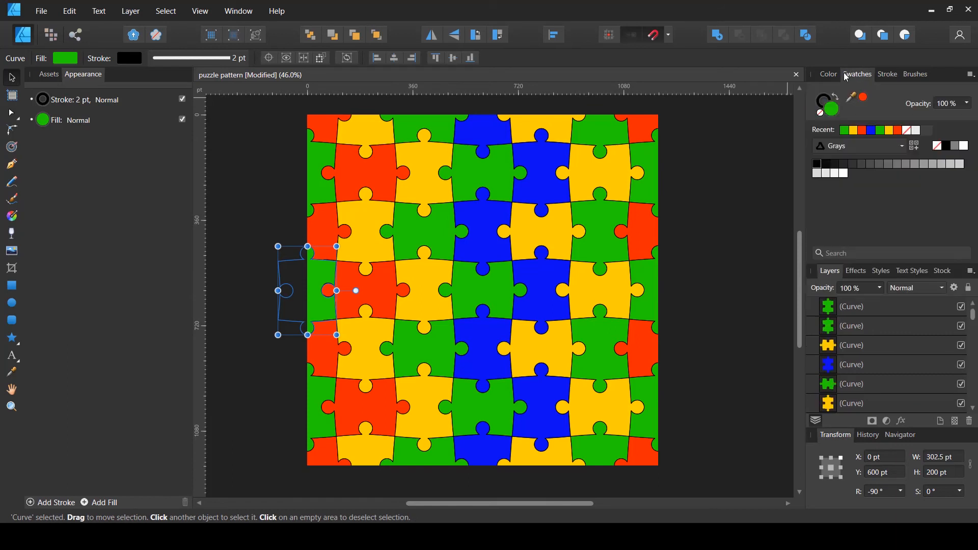
click(828, 74)
drag(884, 154, 847, 139)
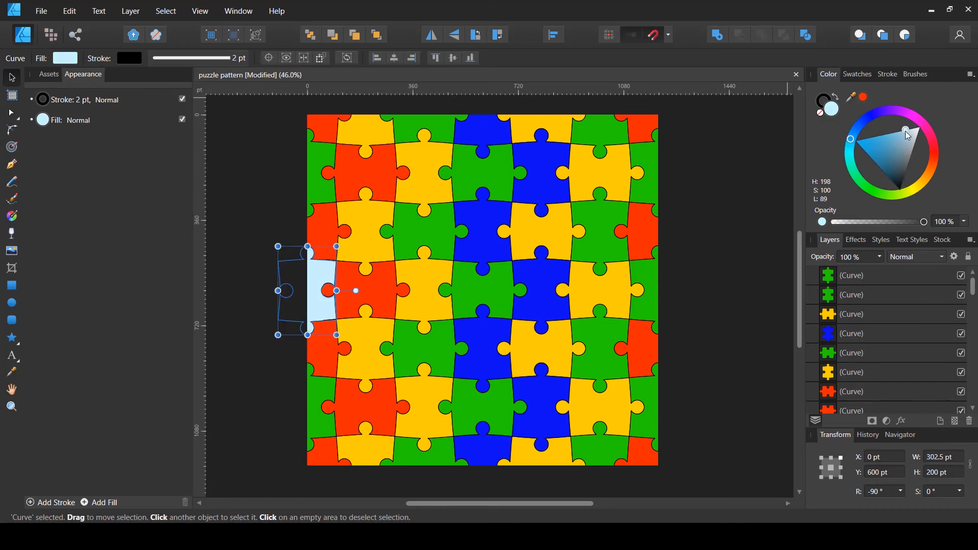
drag(905, 130, 876, 141)
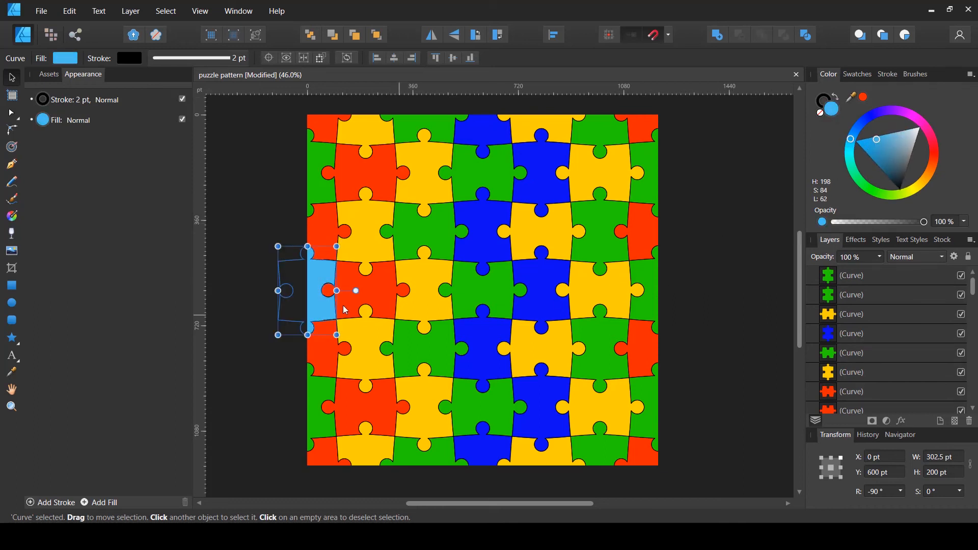
Give the matching green piece at the page's right edge the same light blue fill
click(652, 308)
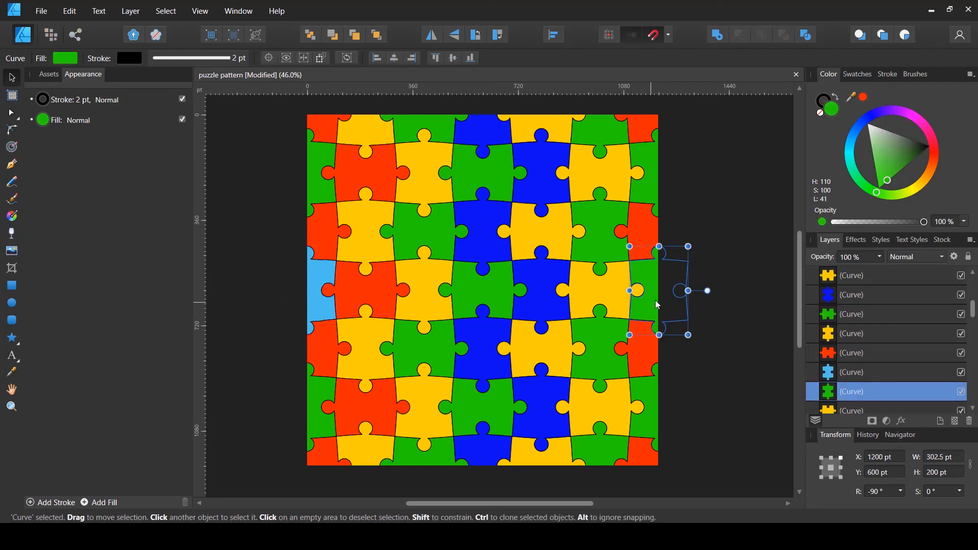
drag(867, 100, 318, 296)
click(863, 99)
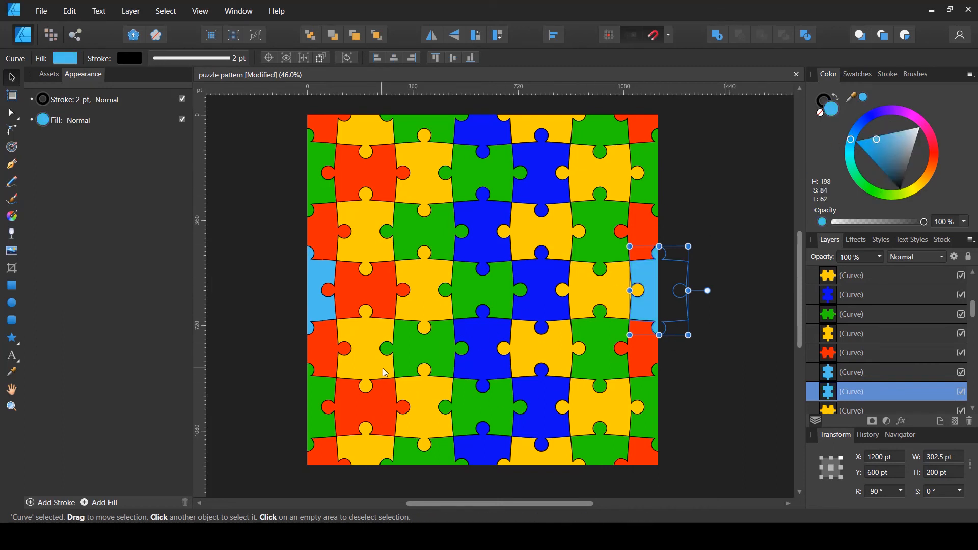
click(738, 292)
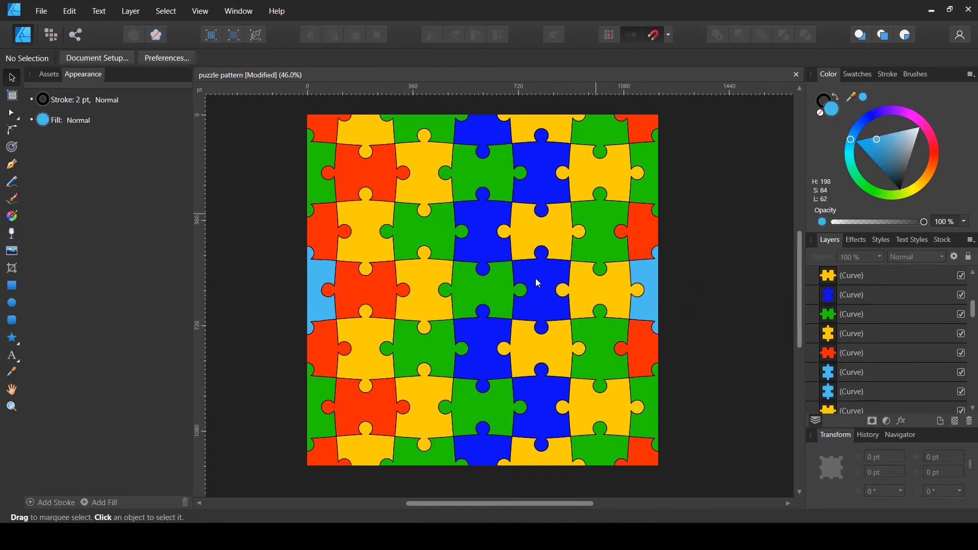
Recolour the red piece in the second row, second column violet
click(373, 182)
drag(851, 97, 884, 118)
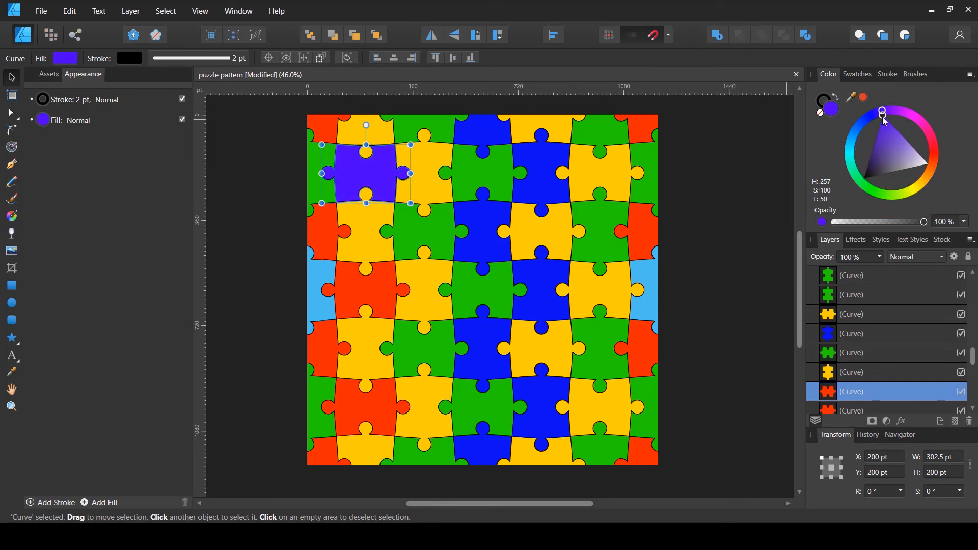
Recolour the red piece lower in the second column purple
click(365, 407)
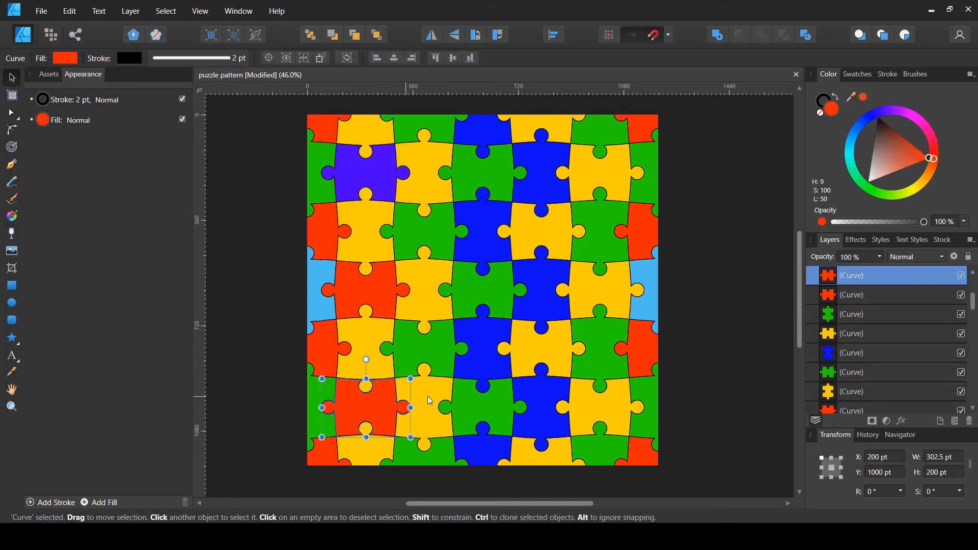
click(902, 148)
drag(931, 159, 909, 192)
drag(899, 144, 894, 112)
click(894, 127)
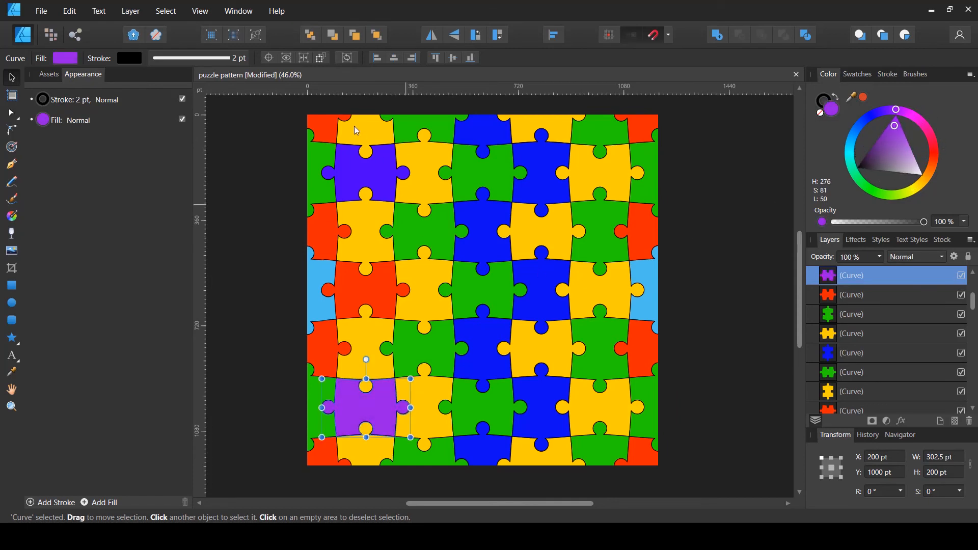
Recolour the green half piece on the top edge at X 400 pt orange
click(320, 122)
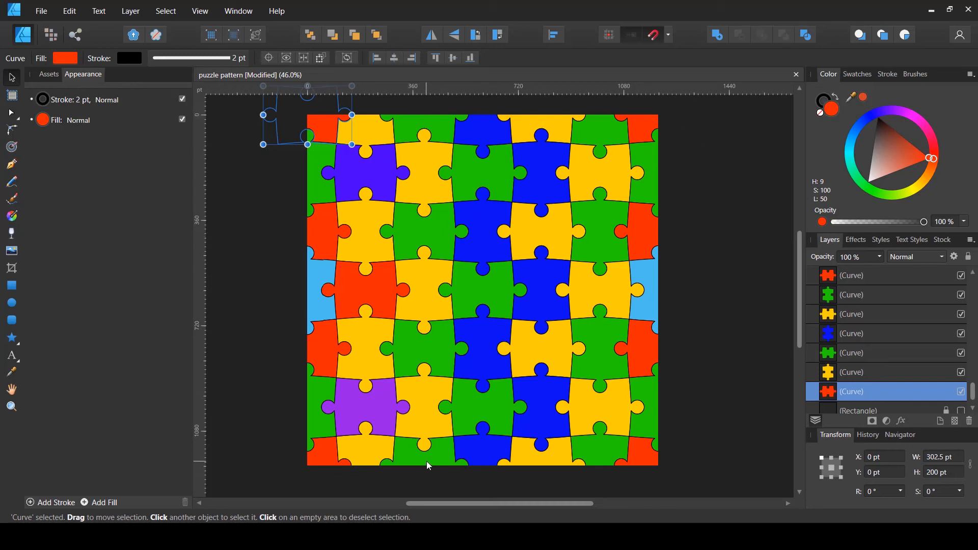
click(434, 129)
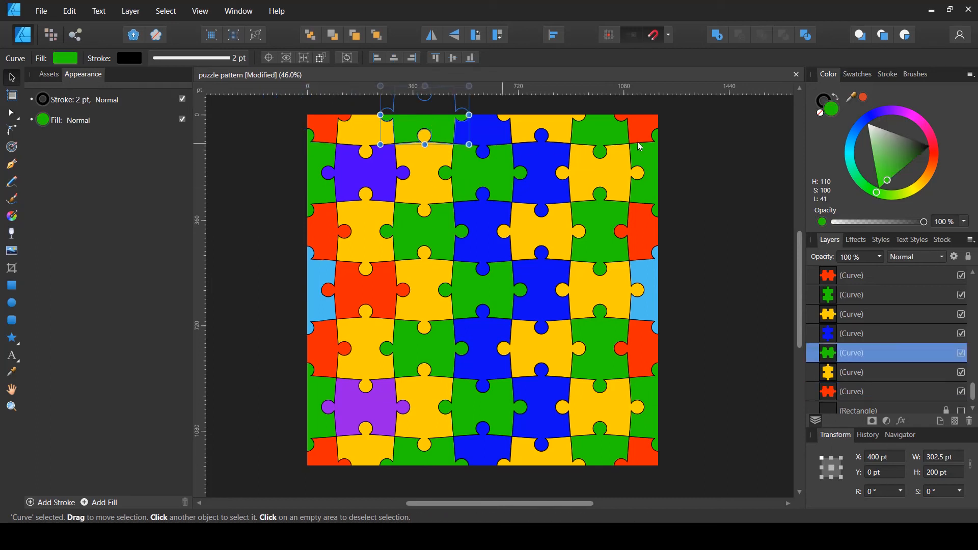
drag(884, 178, 937, 168)
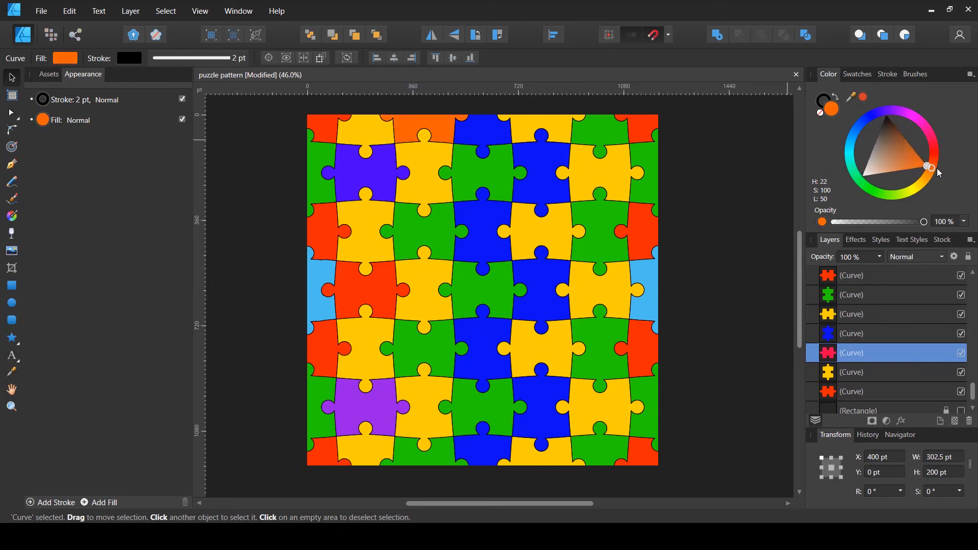
Give the matching green piece on the bottom edge the same orange fill
click(435, 460)
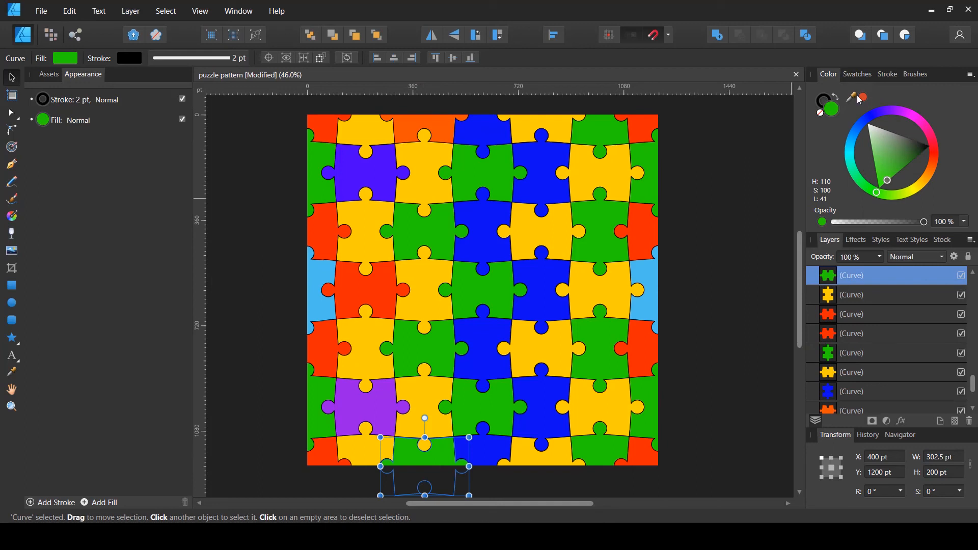
drag(854, 98, 442, 125)
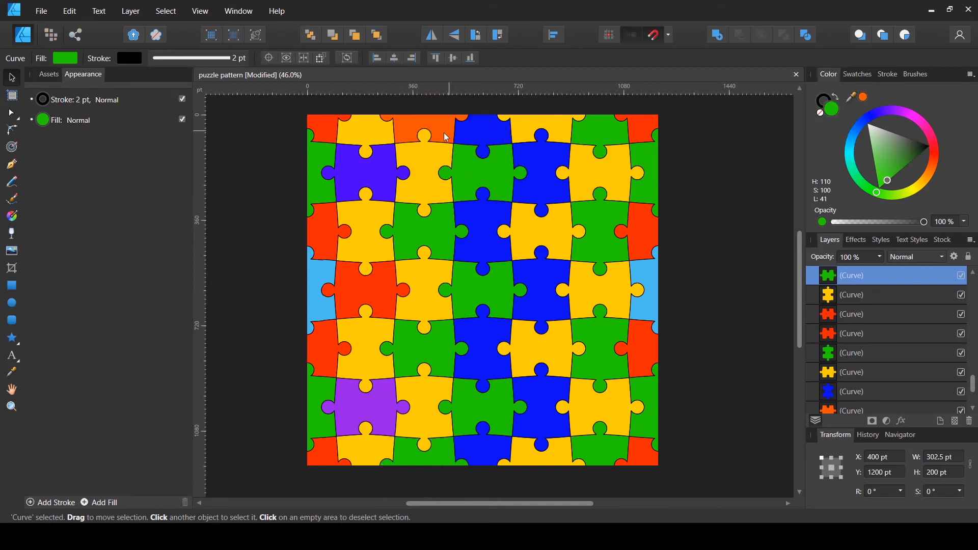
click(863, 97)
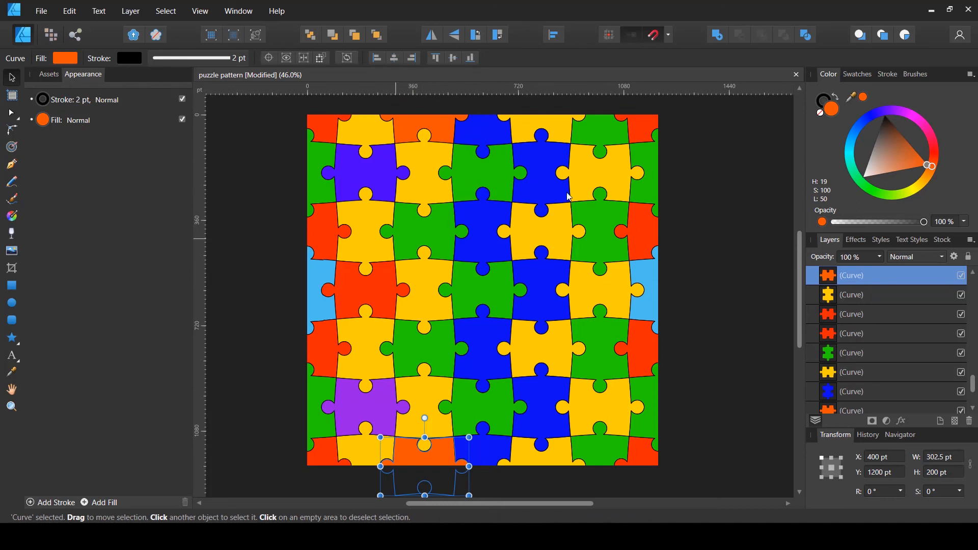
click(756, 341)
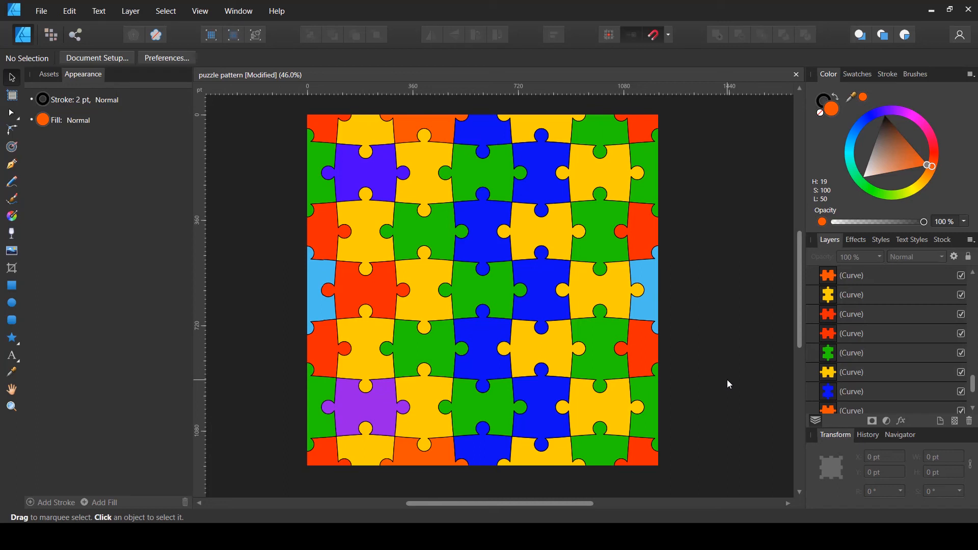
Save the document and export the whole document as a 5000 × 5000 px PNG
key(ctrl+s)
click(838, 75)
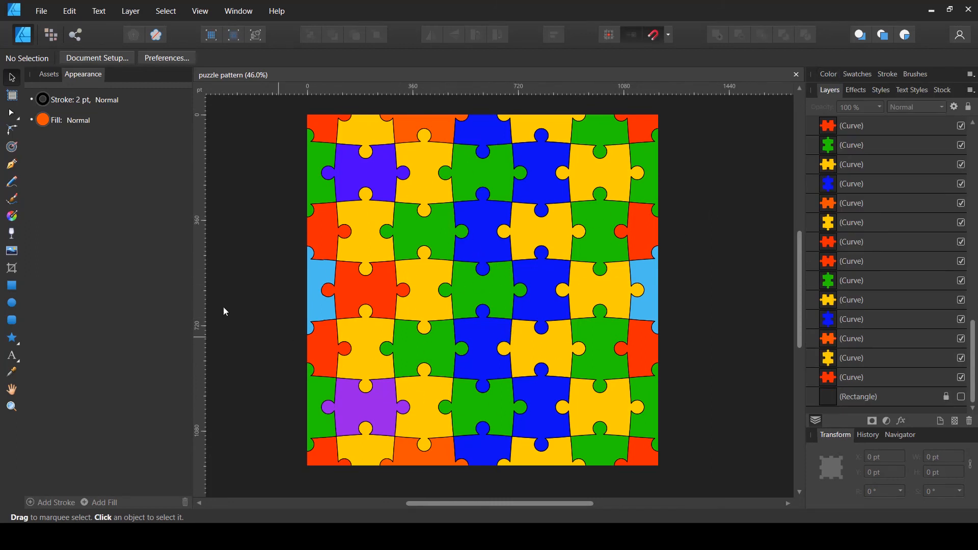
click(49, 11)
click(122, 229)
click(321, 188)
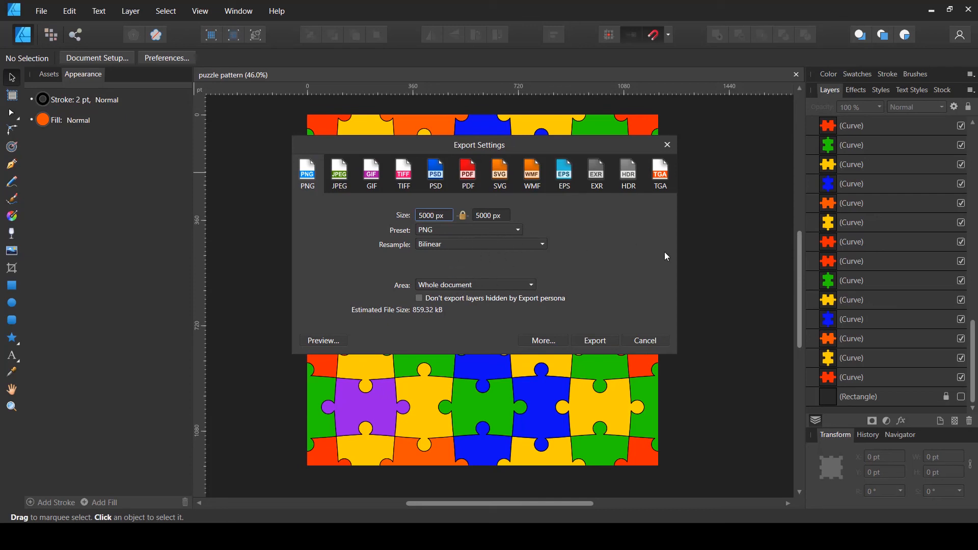
click(599, 344)
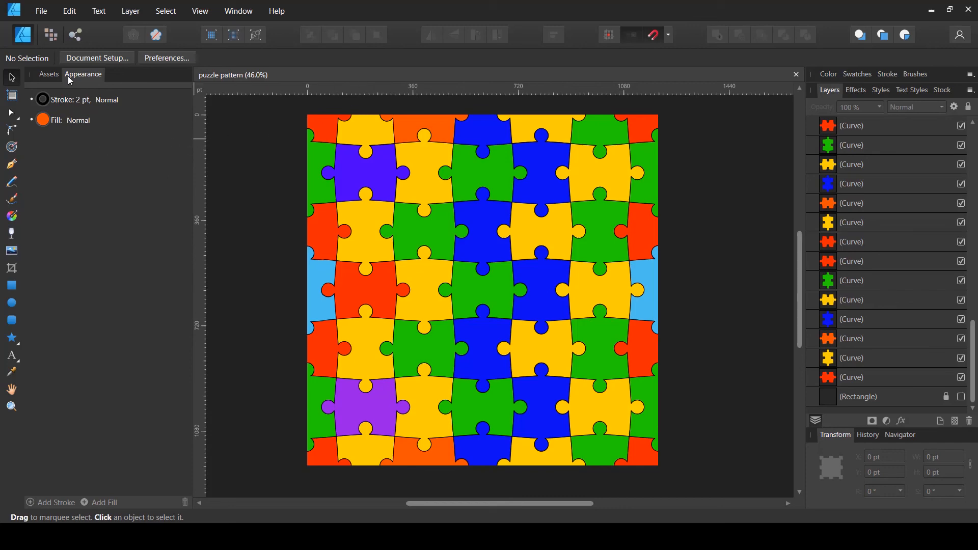
Create a new document in inches with a page width of 15 in and height of 18 in
click(54, 11)
click(36, 39)
click(736, 182)
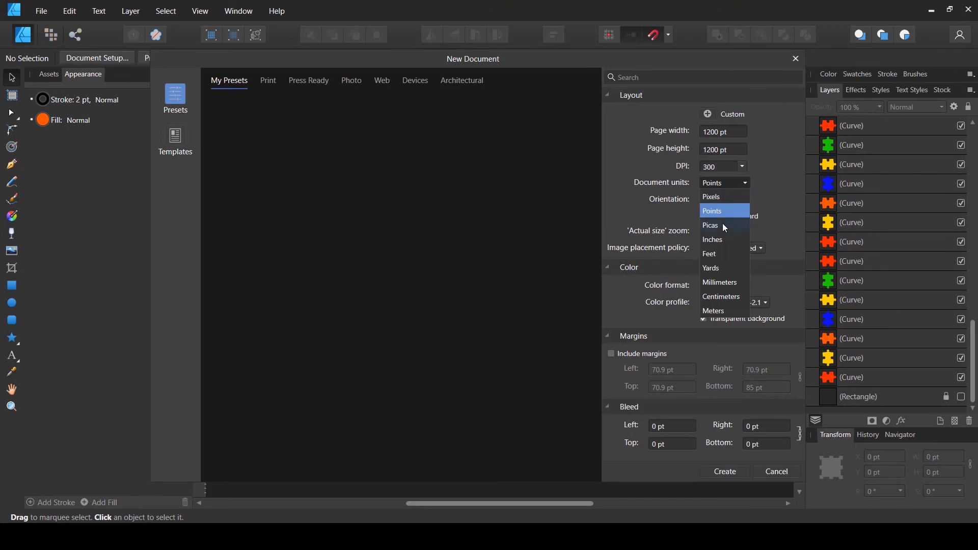
click(719, 240)
click(742, 132)
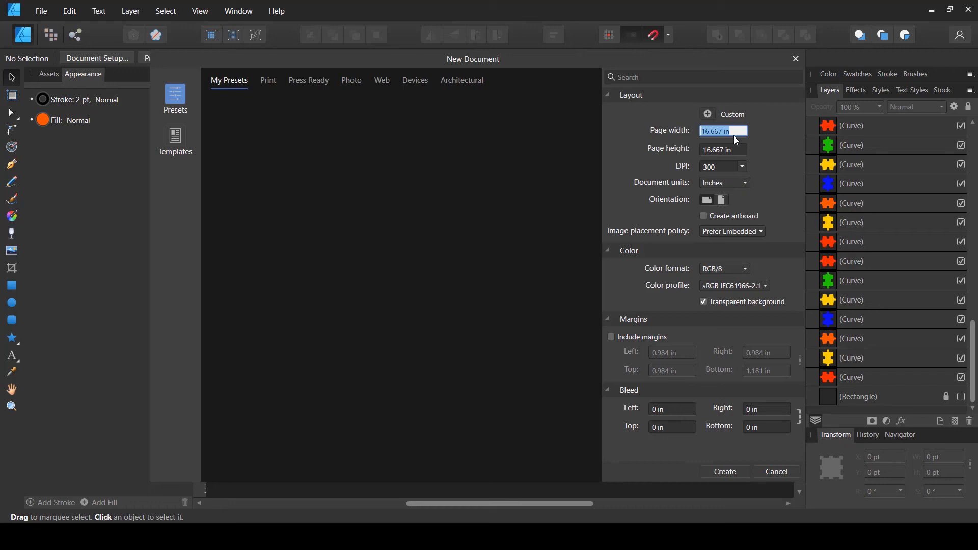
text(15)
key(Tab)
text(18)
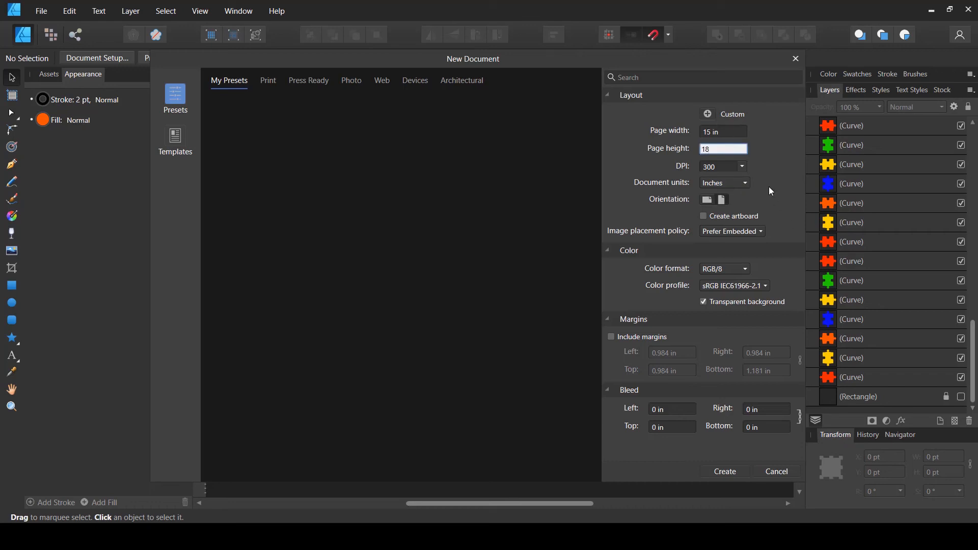
key(Tab)
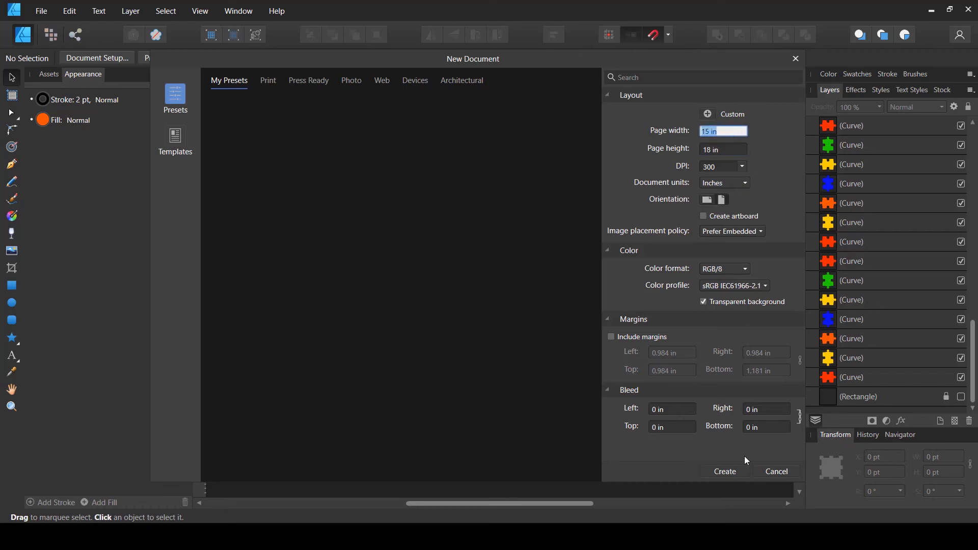
click(726, 473)
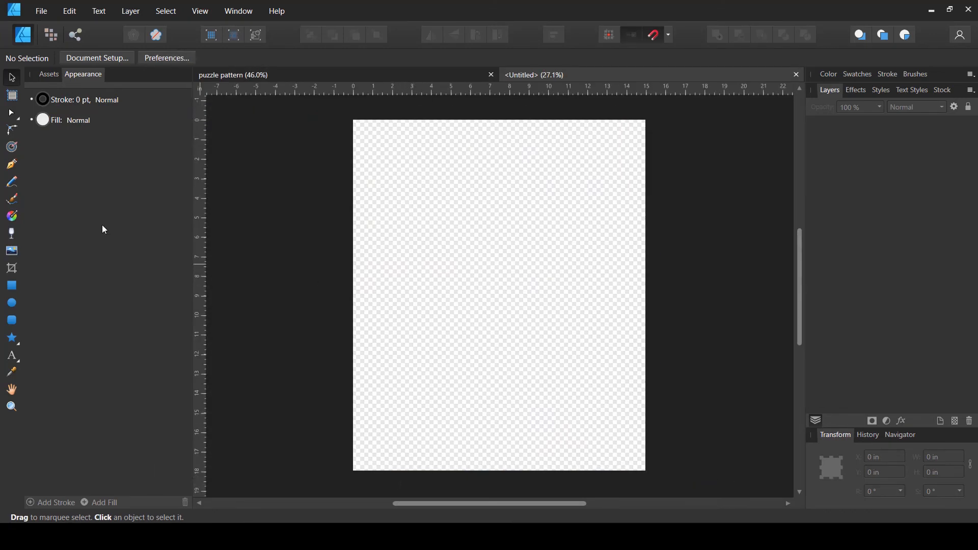
Add artistic text reading "AUTISM" on the new page
click(14, 354)
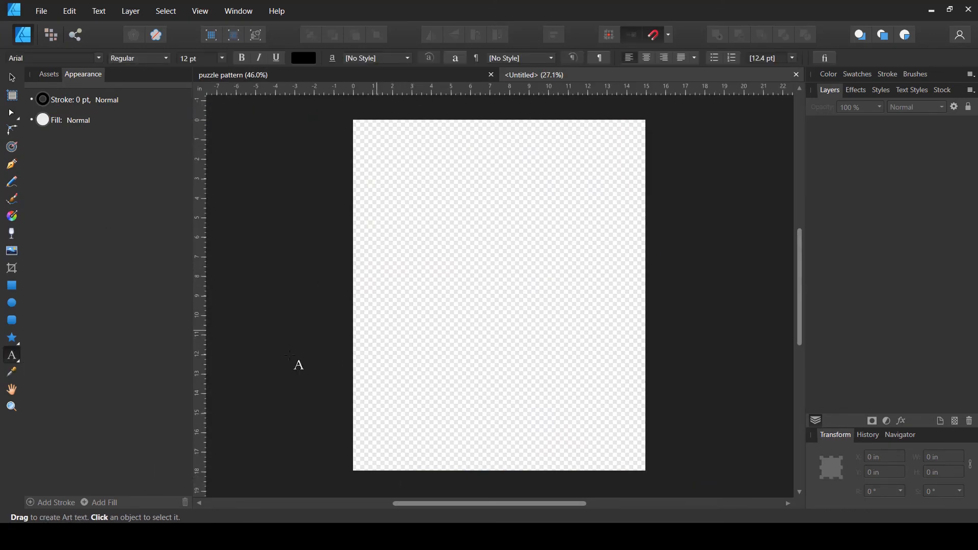
click(13, 357)
click(37, 356)
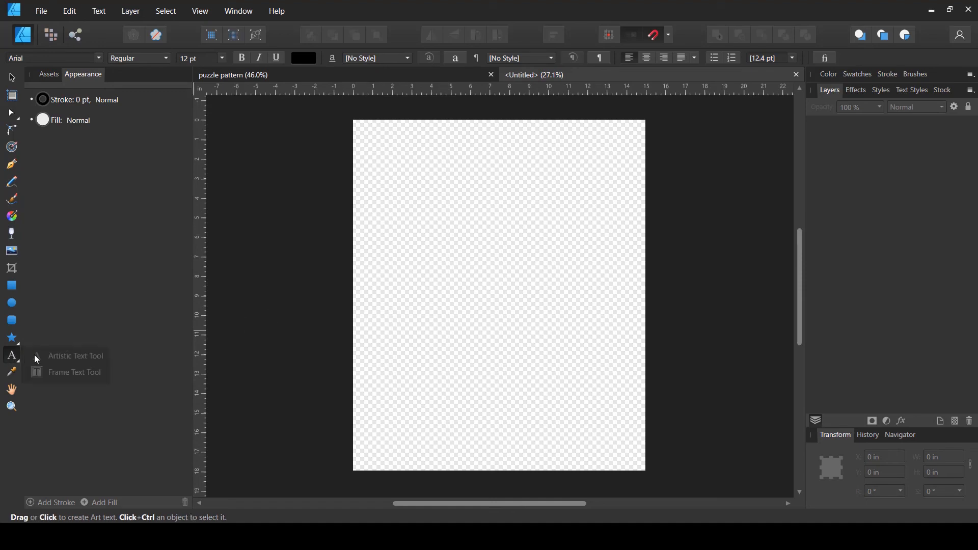
click(433, 260)
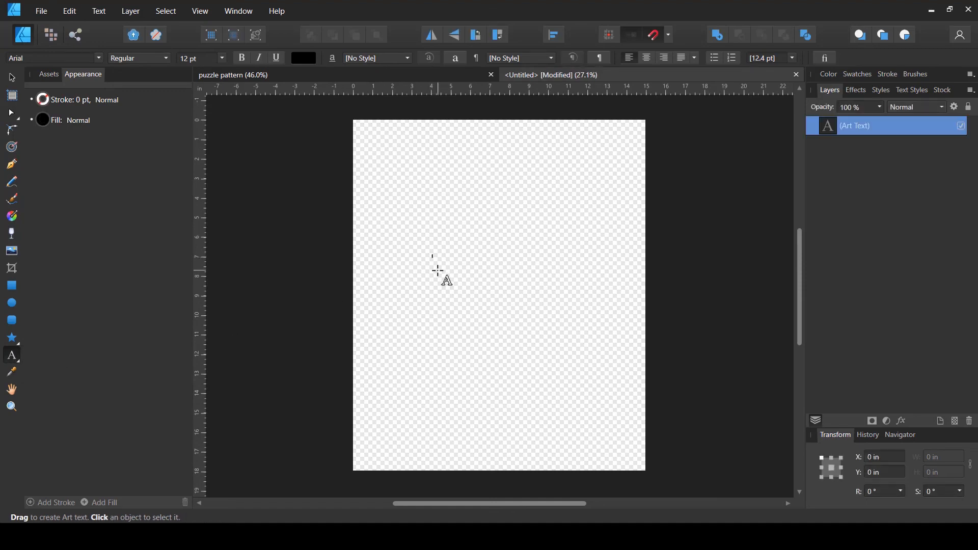
text(AUTISM)
Enlarge the AUTISM text to about 12.7 in wide and position it near the top of the page
click(12, 78)
drag(444, 257, 649, 134)
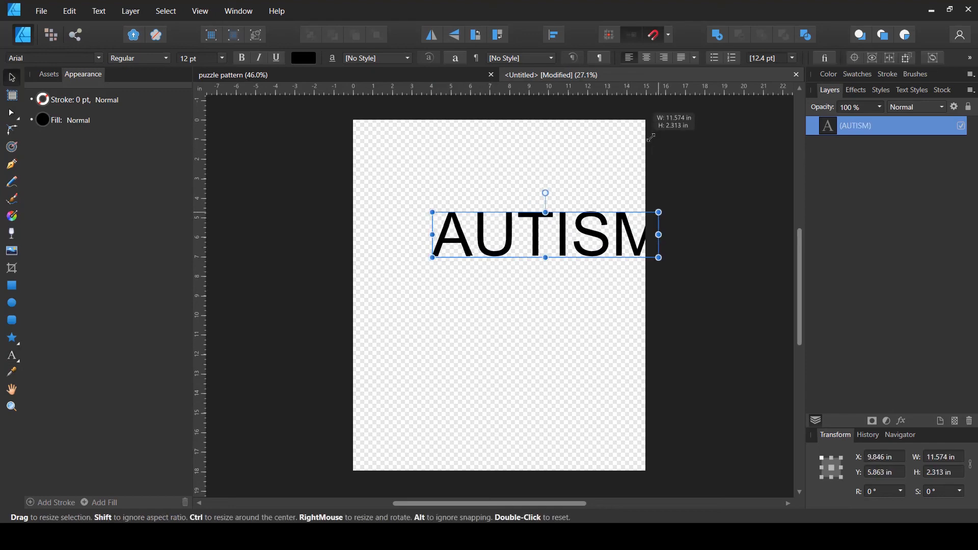
drag(562, 248, 499, 217)
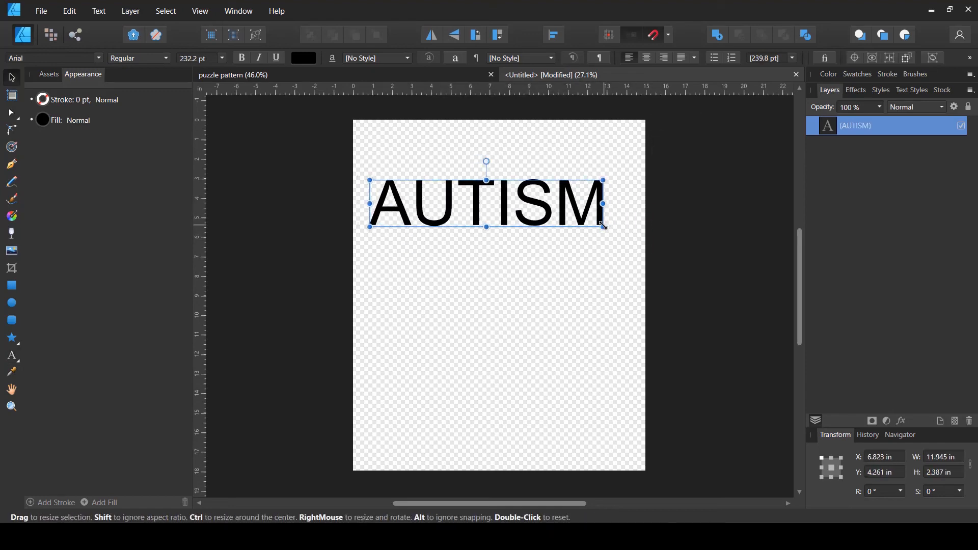
mouse_move(603, 227)
mouse_down()
mouse_move(617, 230)
mouse_move(594, 221)
mouse_up()
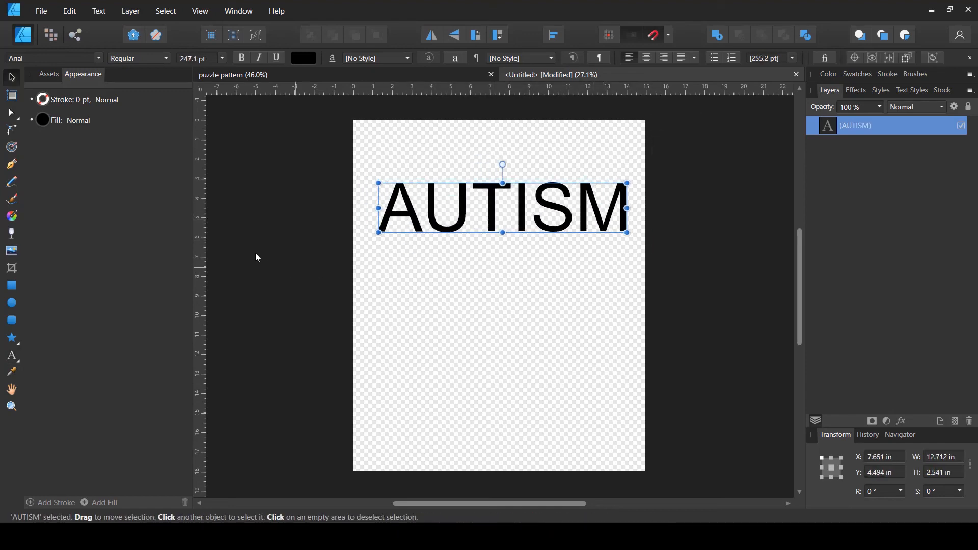
Change the text's font to Digitalt Medium and enlarge it to about 13.5 × 2.8 in
click(243, 59)
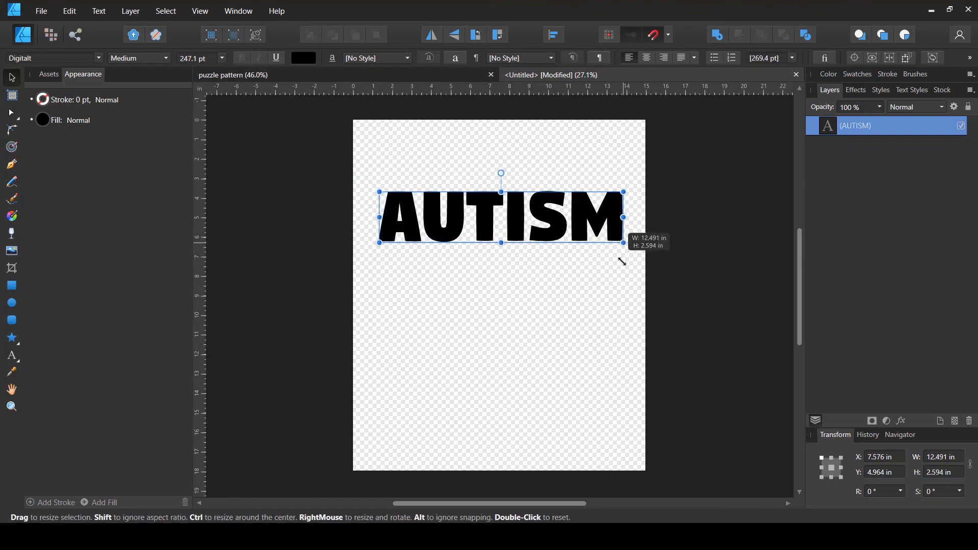
drag(622, 258, 614, 203)
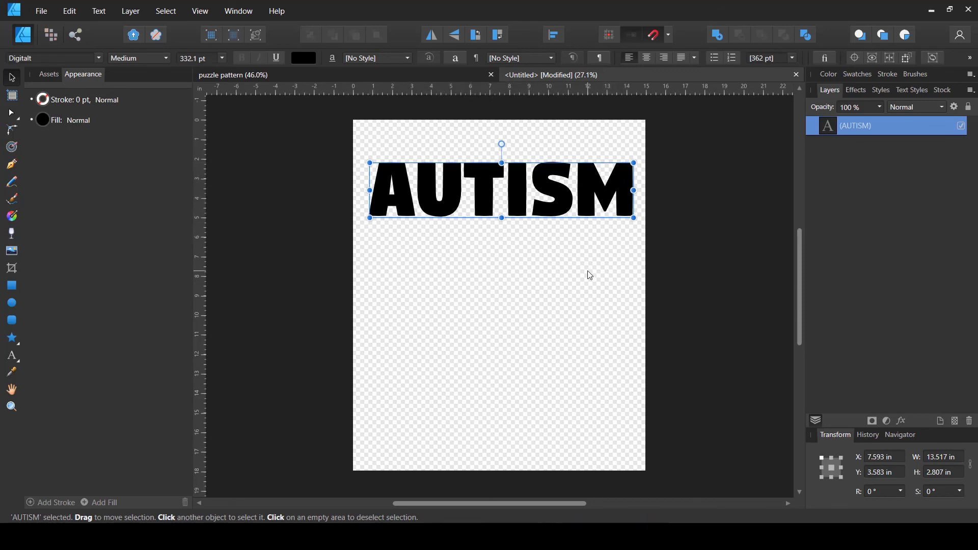
click(501, 348)
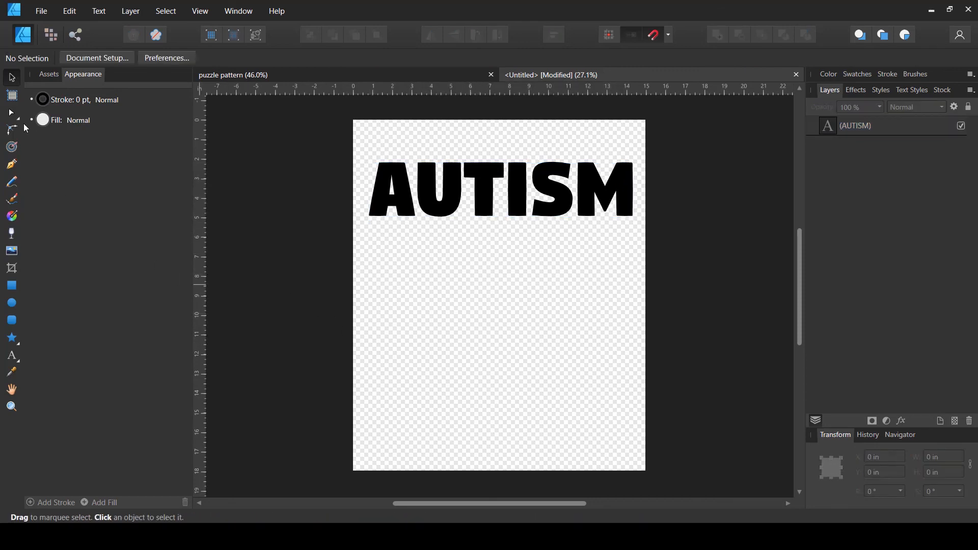
Draw a rectangle covering the whole page and give it a black fill with no stroke
click(12, 285)
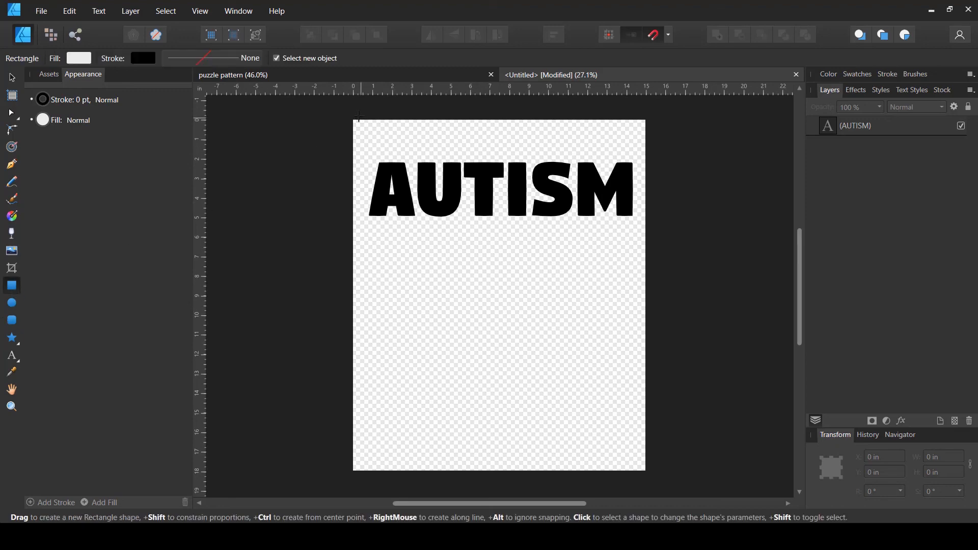
drag(346, 116, 633, 453)
drag(651, 477, 652, 477)
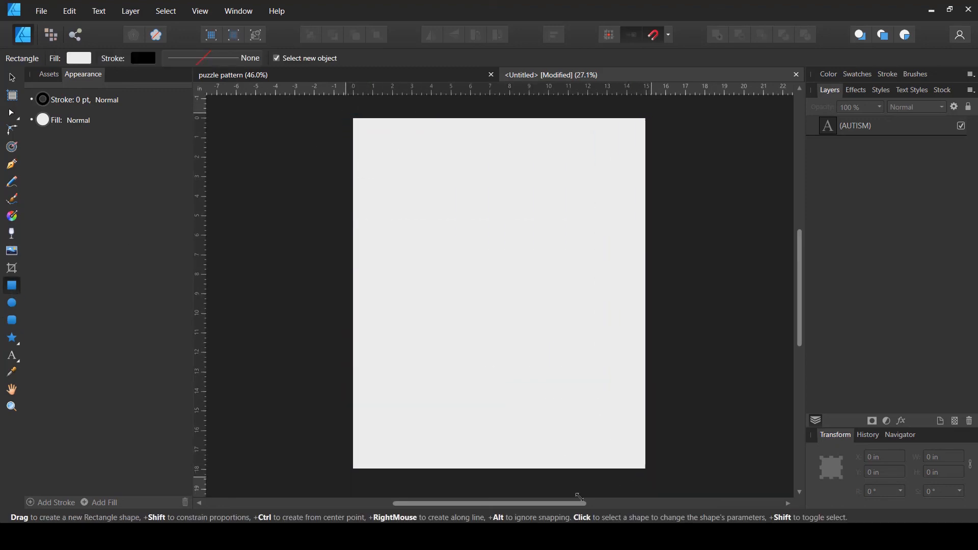
click(78, 59)
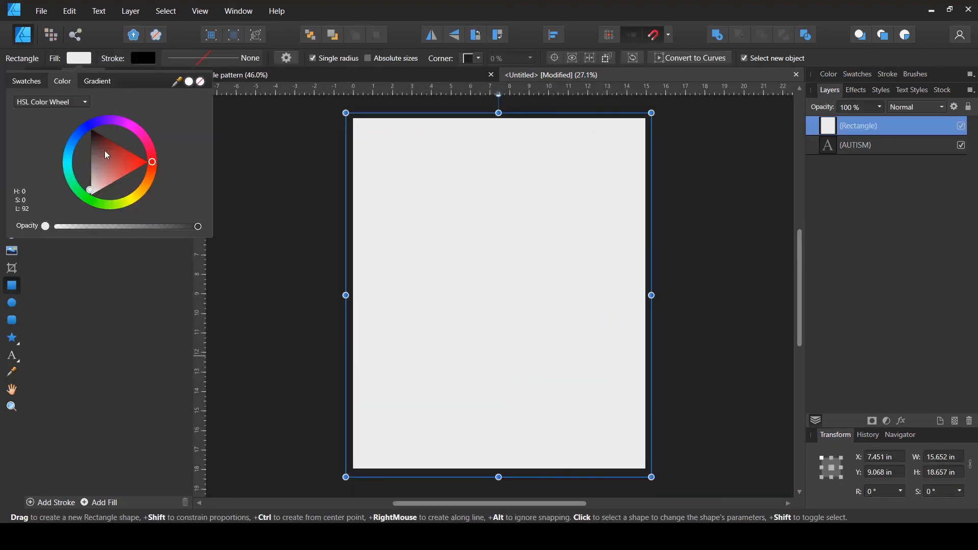
drag(104, 147, 101, 80)
click(142, 64)
click(144, 60)
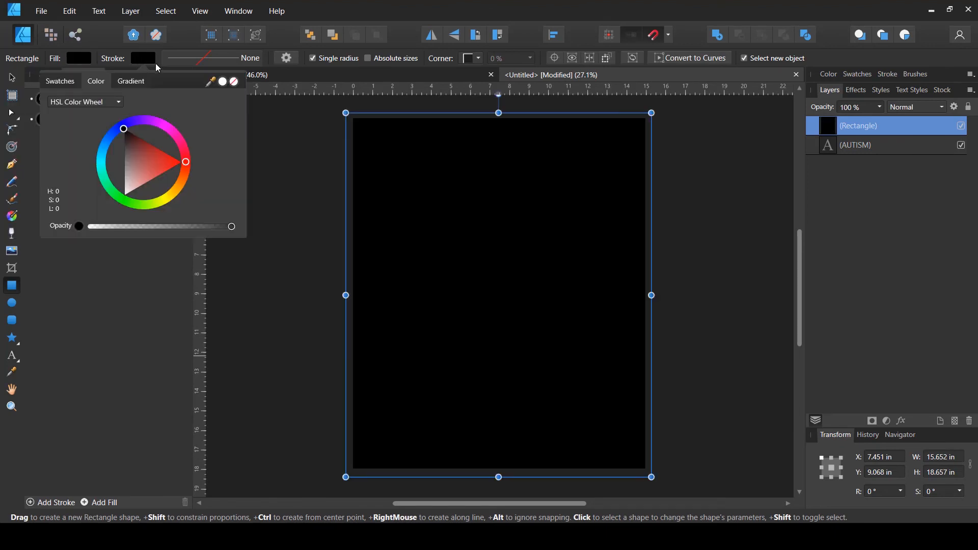
click(234, 82)
Move the black rectangle beneath the AUTISM text in the layer order
click(12, 79)
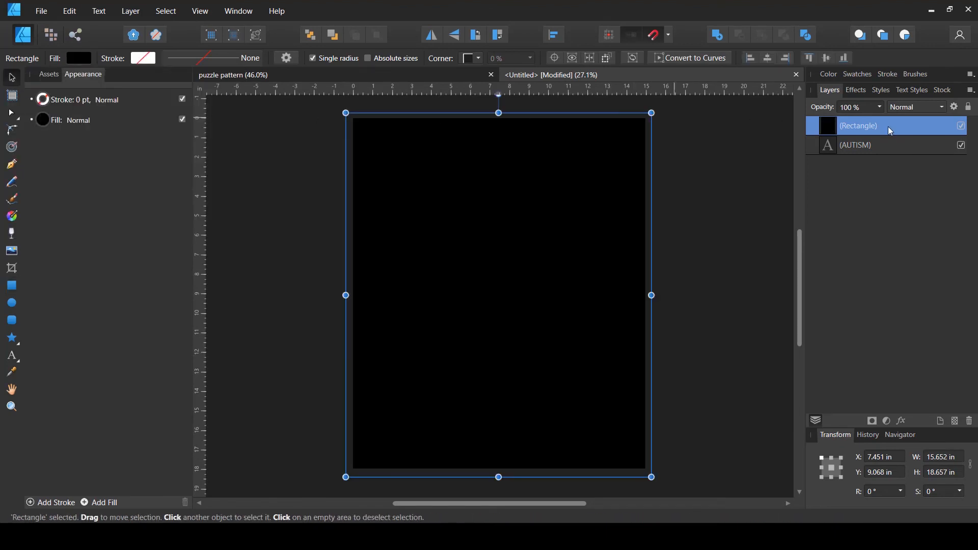
mouse_move(889, 127)
mouse_down()
mouse_move(869, 185)
mouse_move(865, 168)
mouse_up()
click(833, 125)
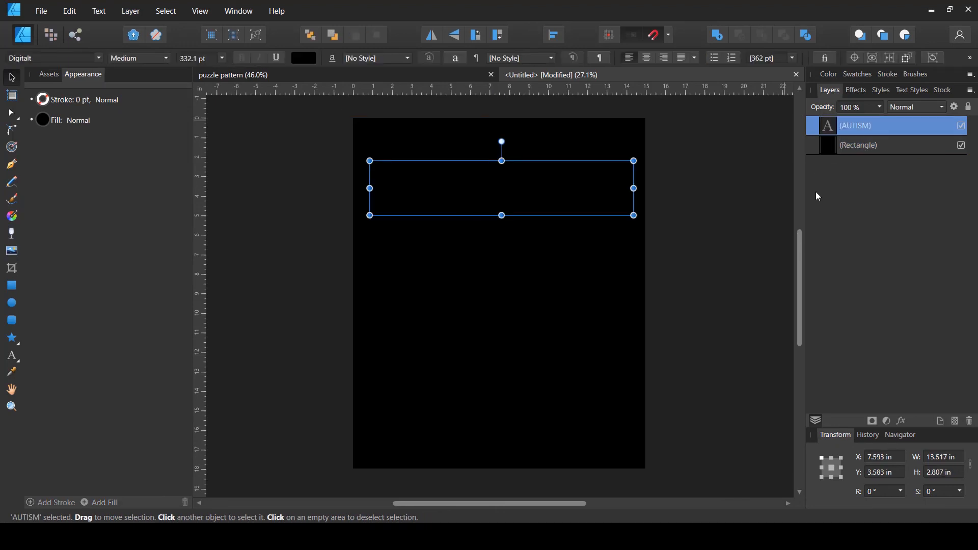
Draw a rectangle about 15.1 × 4.4 in over the text and give it a Bitmap fill of the puzzle pattern
click(12, 286)
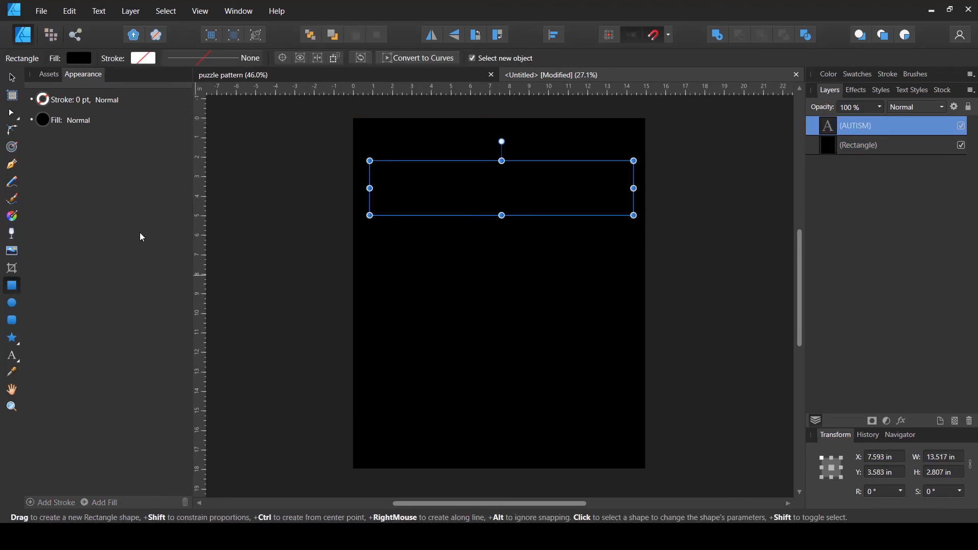
drag(357, 145, 652, 231)
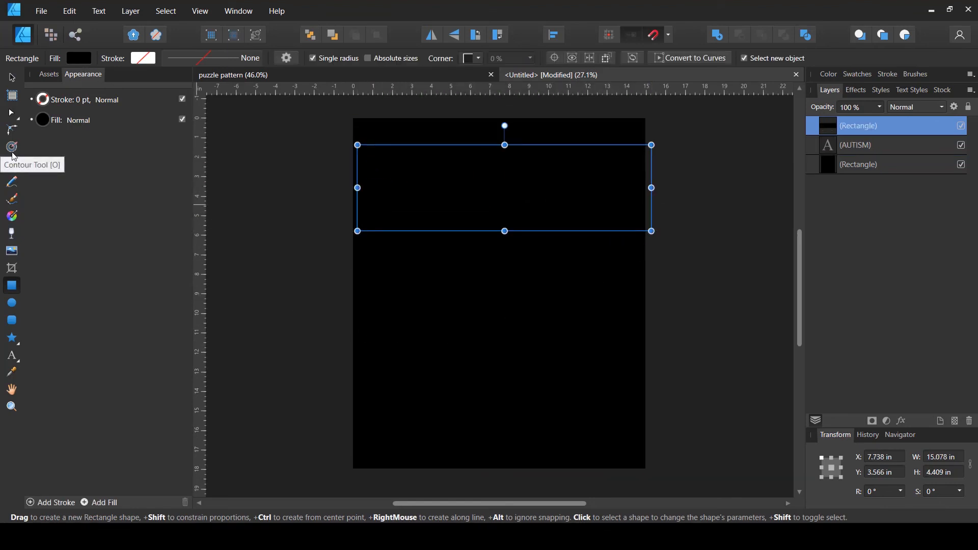
click(13, 217)
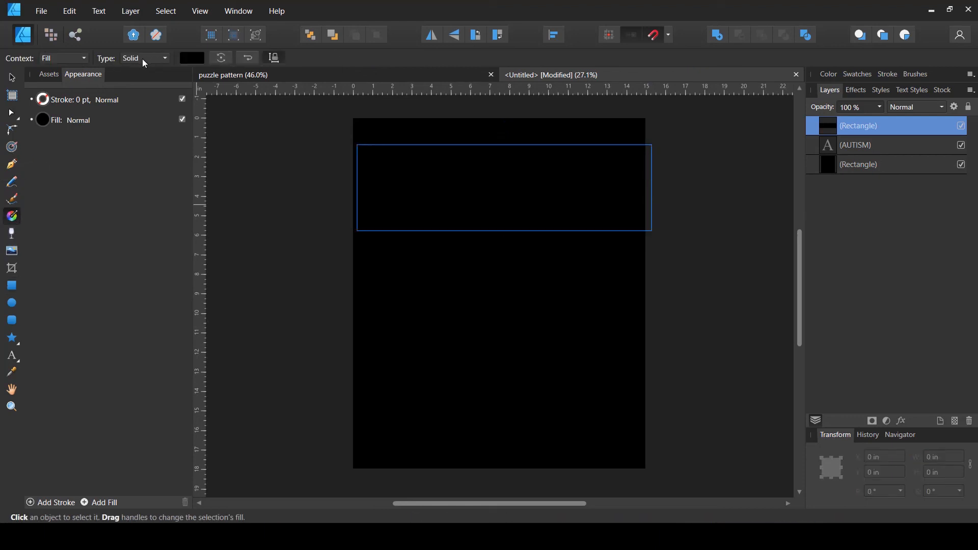
click(157, 63)
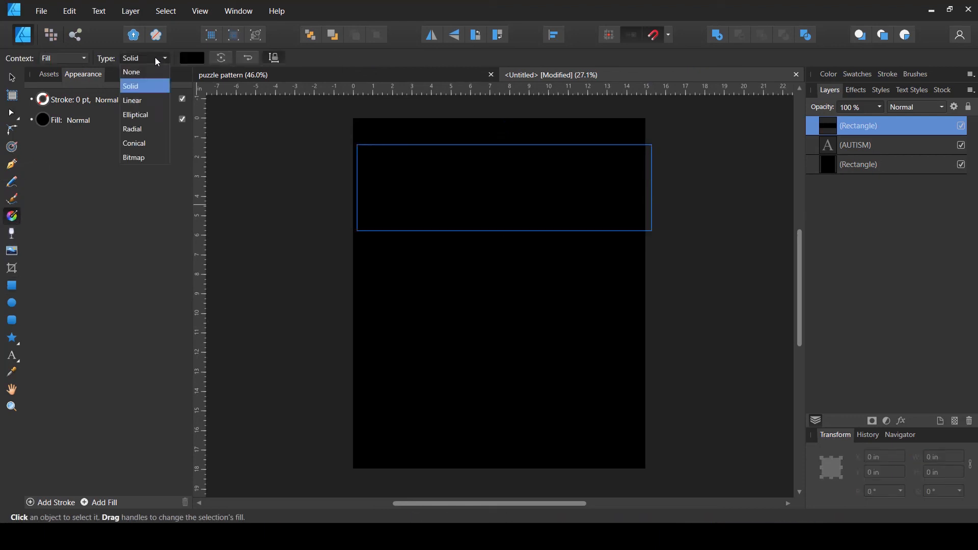
click(144, 158)
drag(654, 187, 542, 187)
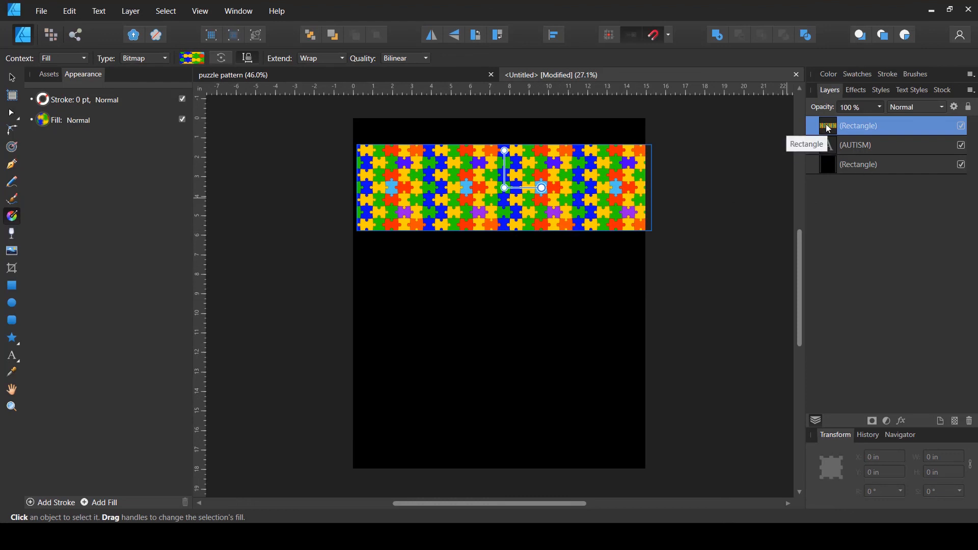
Clip the pattern rectangle inside the AUTISM text layer
mouse_move(824, 138)
mouse_down()
mouse_move(840, 149)
mouse_move(820, 118)
mouse_move(842, 151)
mouse_up()
double_click(828, 143)
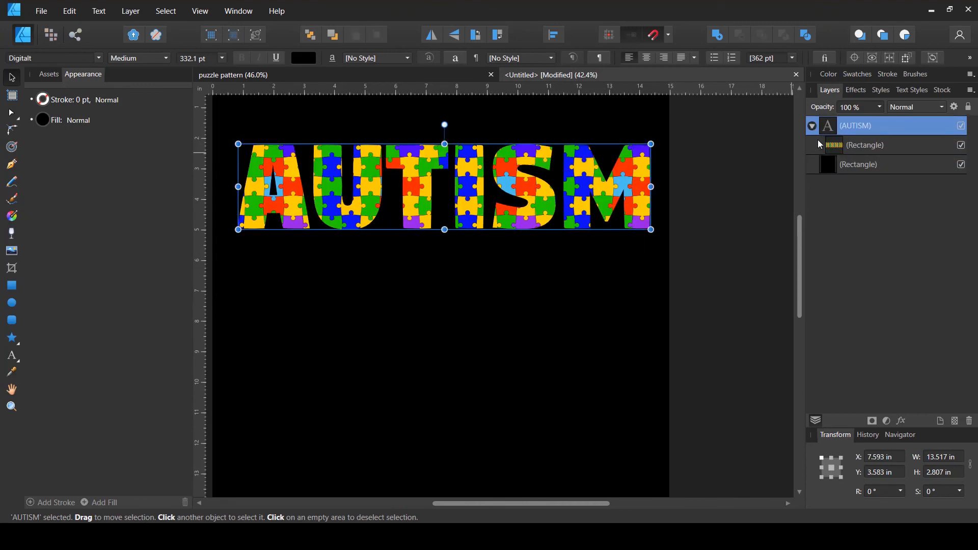
click(735, 252)
scroll(603, 235, down, 3)
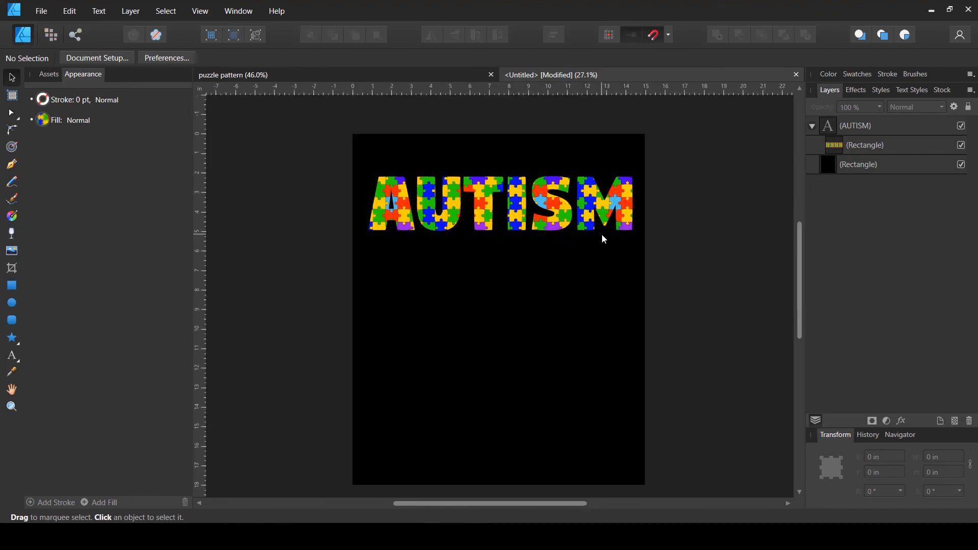
scroll(567, 194, up, 4)
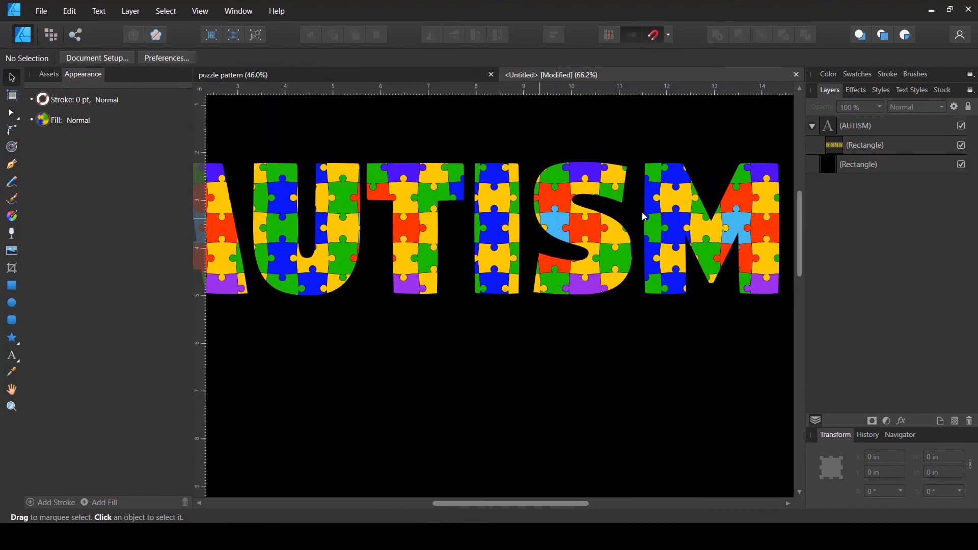
Rotate and scale the clipped rectangle's bitmap fill so the puzzle pieces sit at an angle in the letters
click(845, 145)
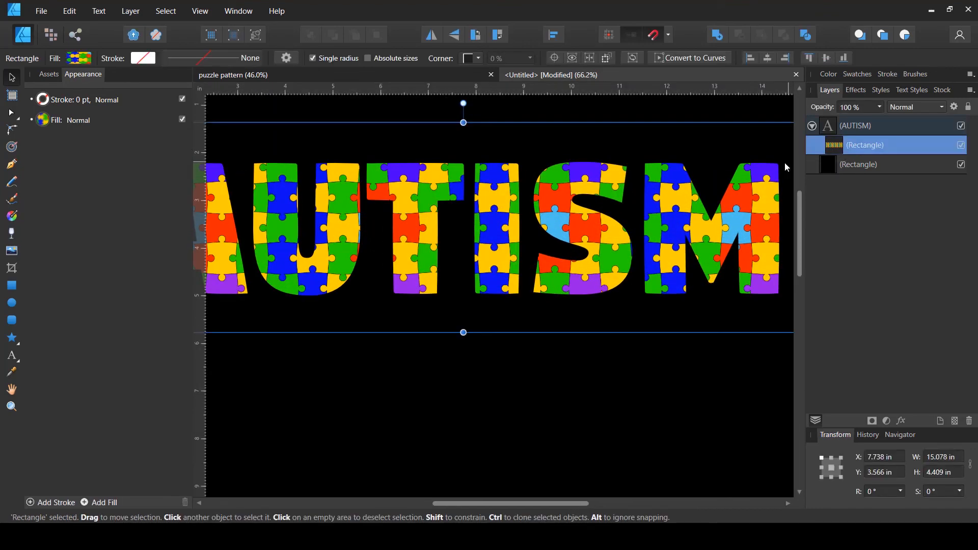
scroll(524, 175, down, 2)
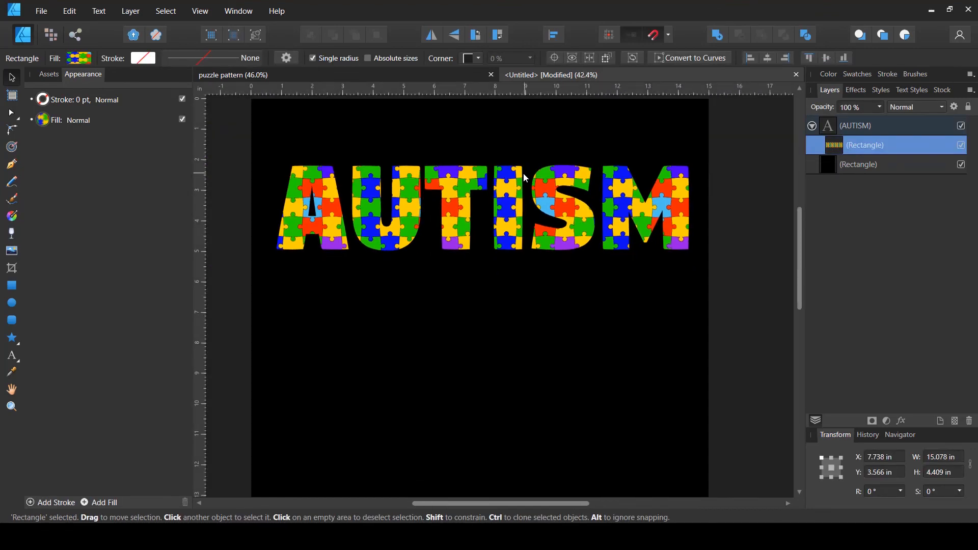
click(12, 216)
drag(546, 207, 557, 178)
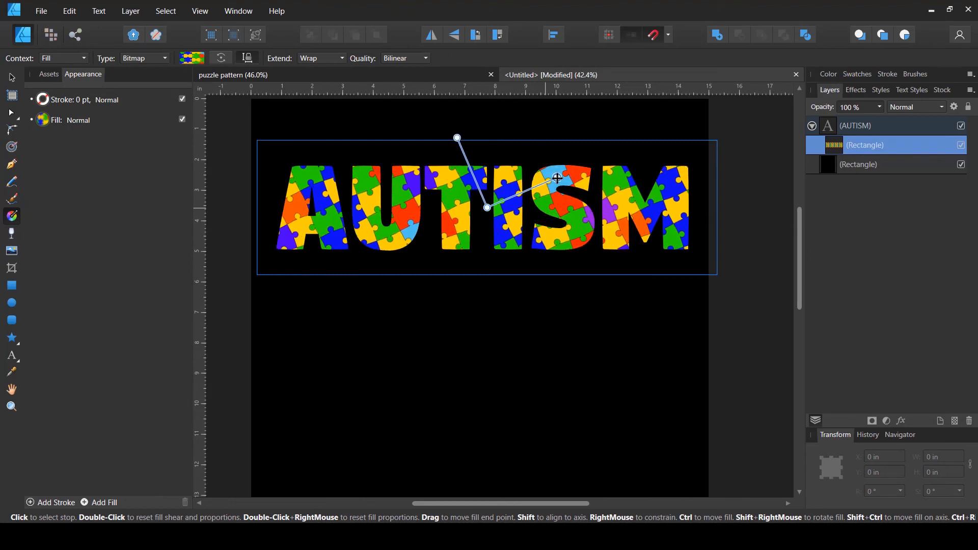
click(528, 338)
scroll(526, 334, down, 2)
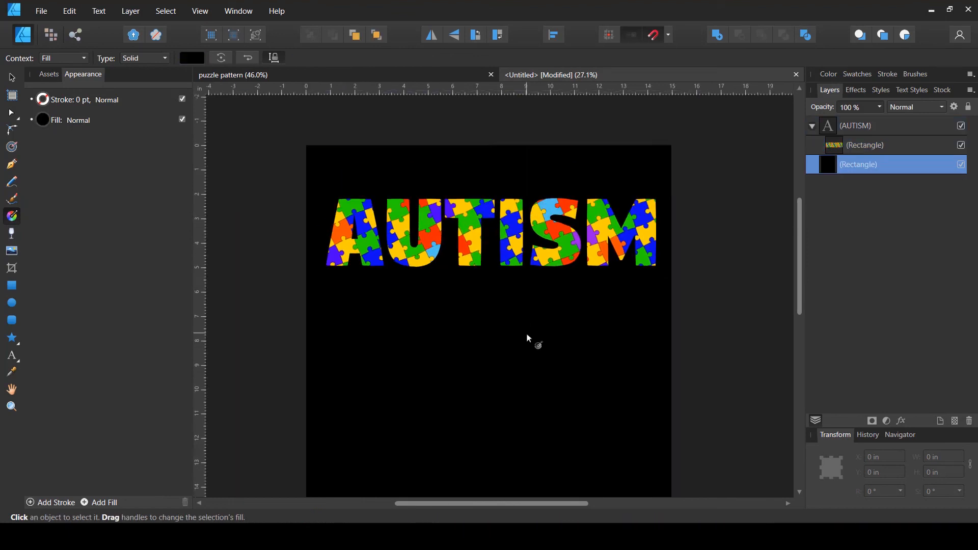
Switch back to the puzzle pattern document
click(684, 266)
key(v)
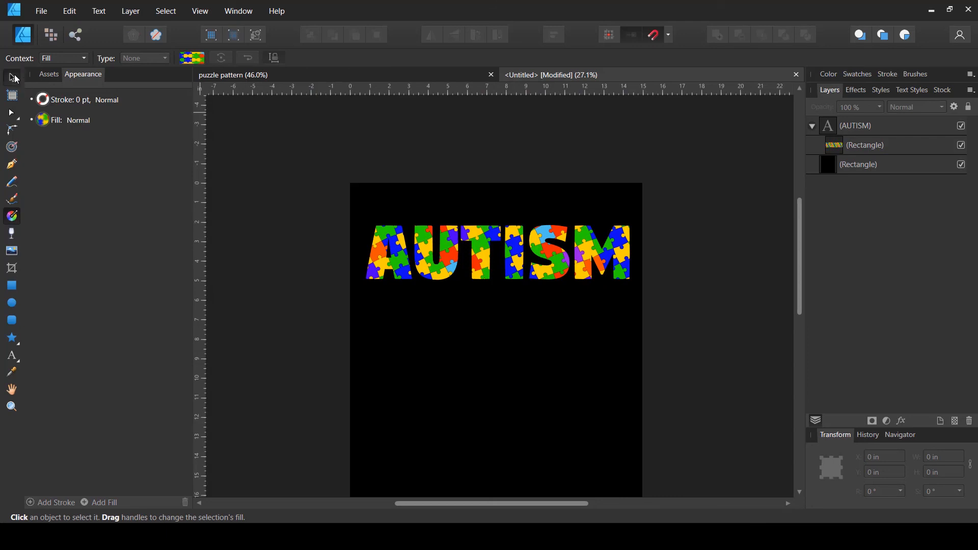
scroll(519, 291, up, 2)
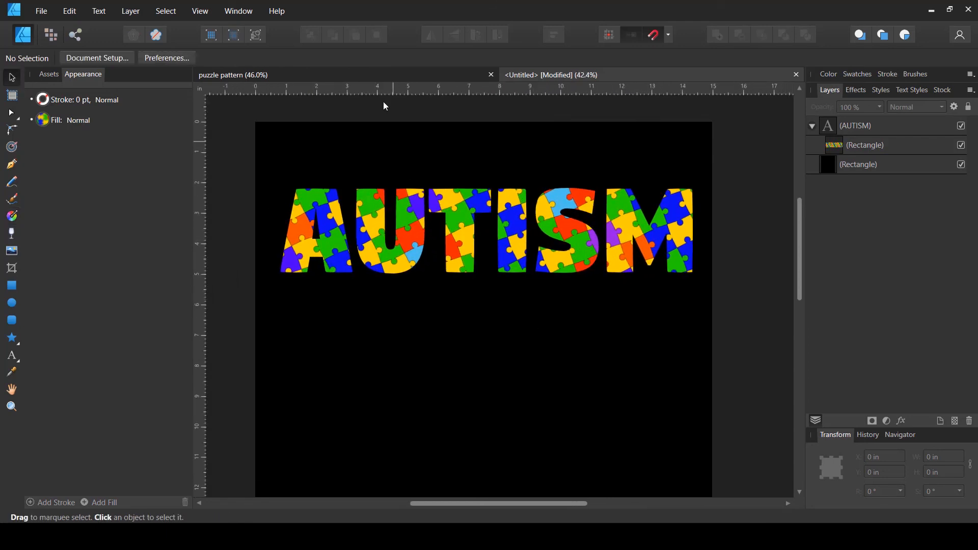
click(374, 74)
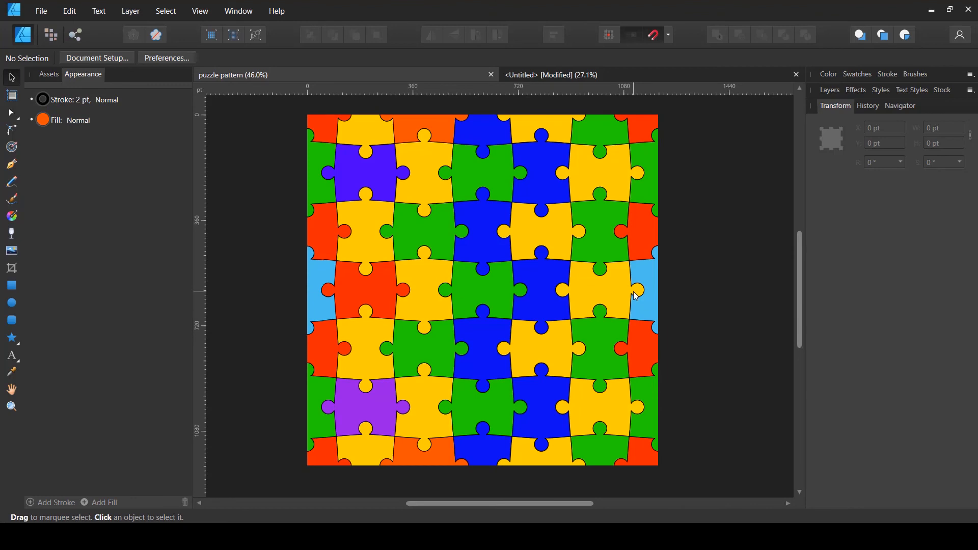